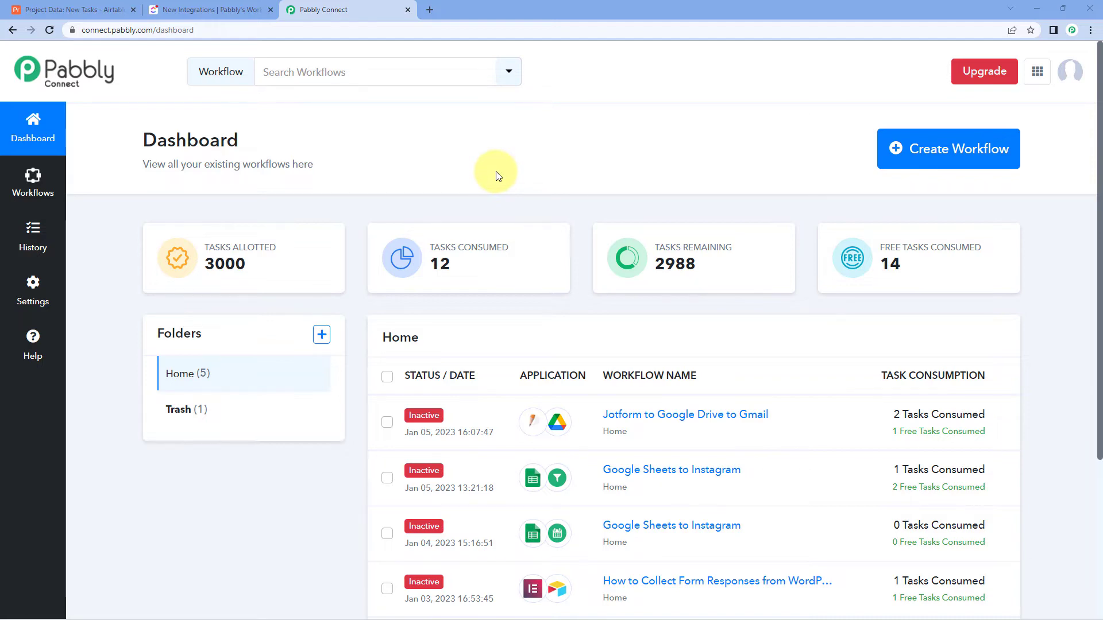
Create a new workflow named "Airtable to ClickUp".
click(928, 148)
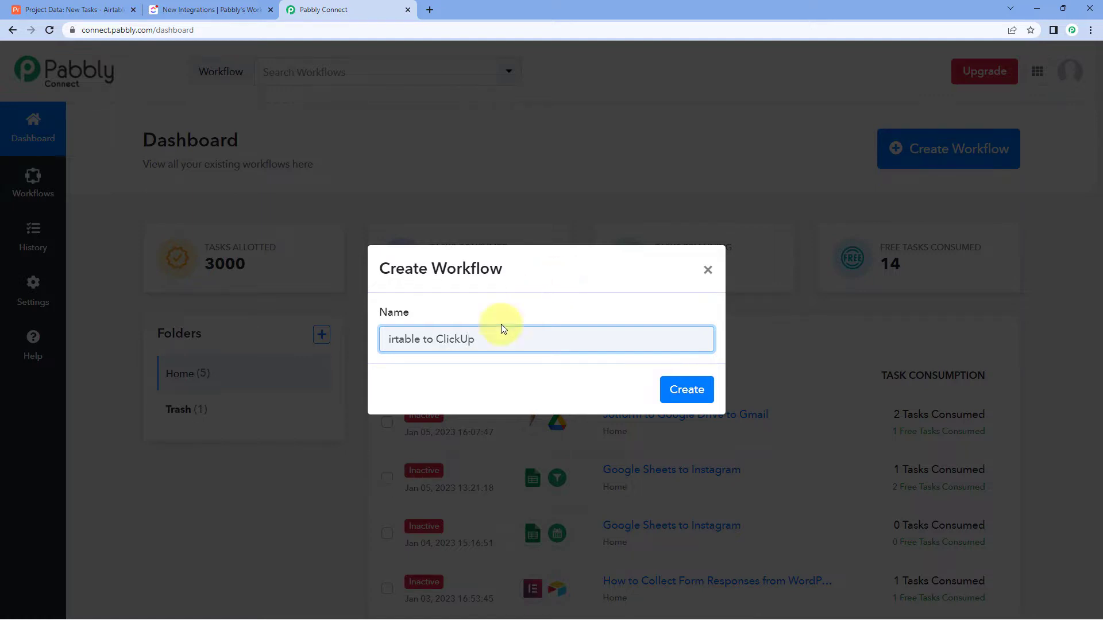
click(388, 341)
text(A)
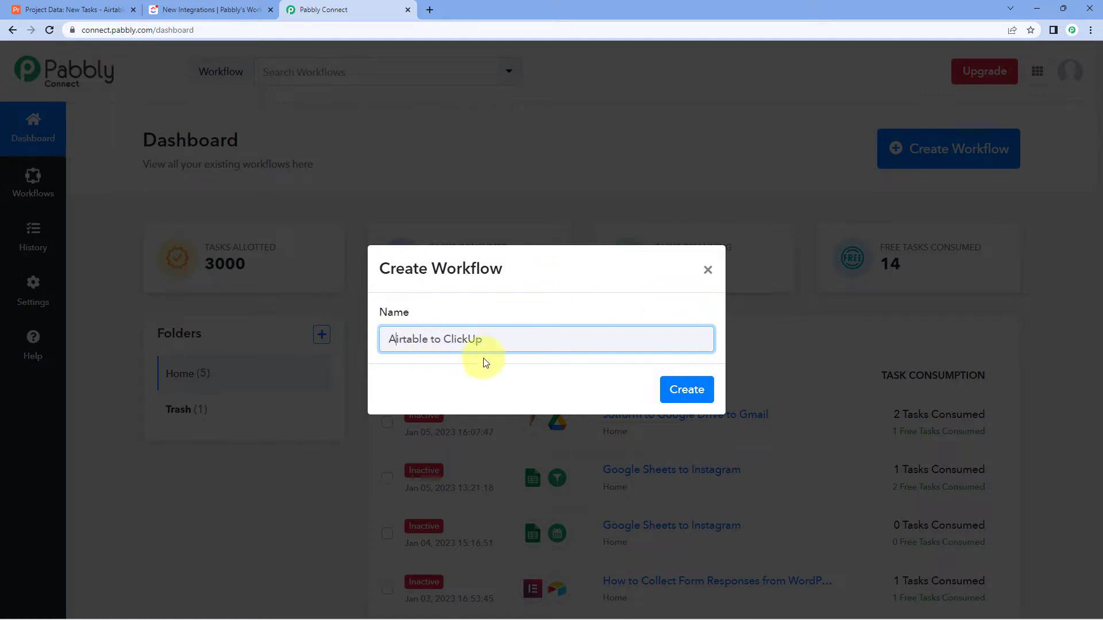
click(692, 389)
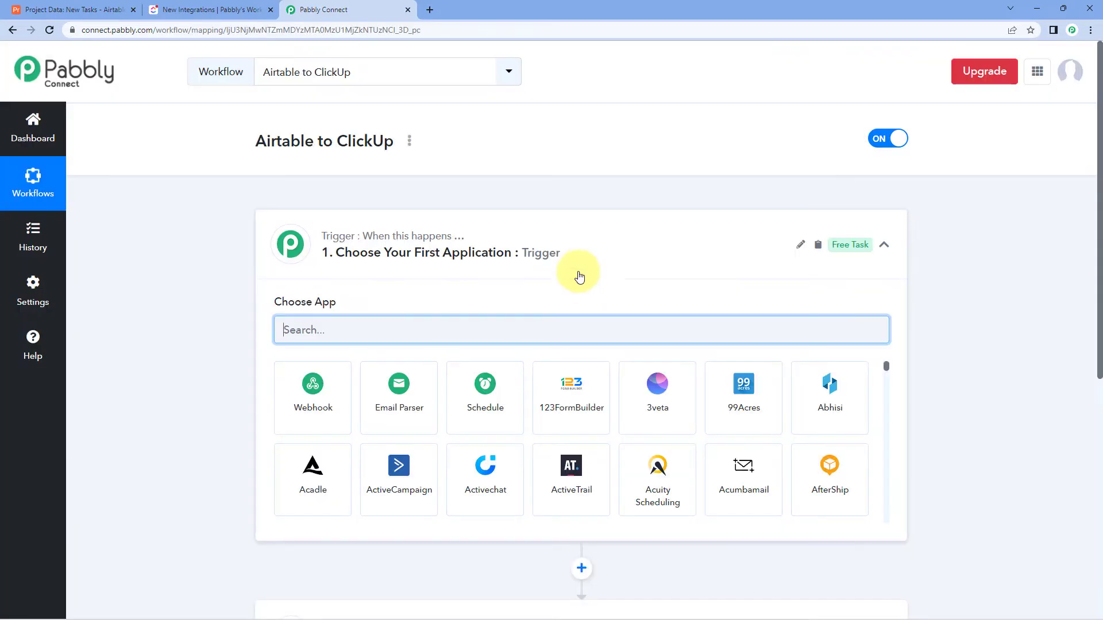
Collapse the trigger step to view the workflow's trigger and action together, and reopen the trigger's app selection.
click(561, 252)
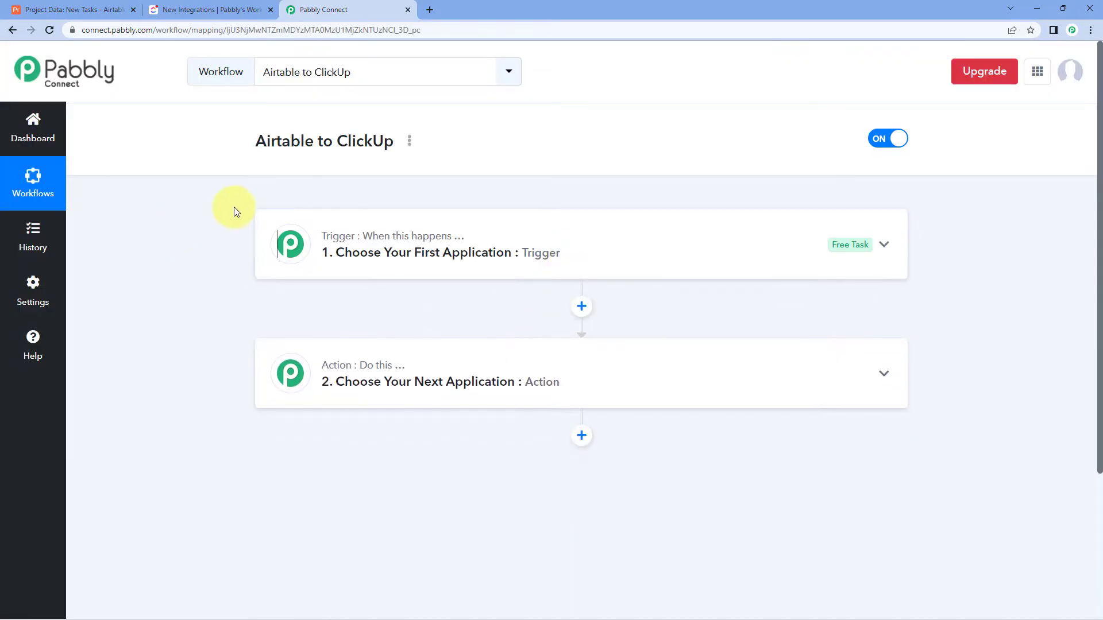
scroll(233, 207, down, 1)
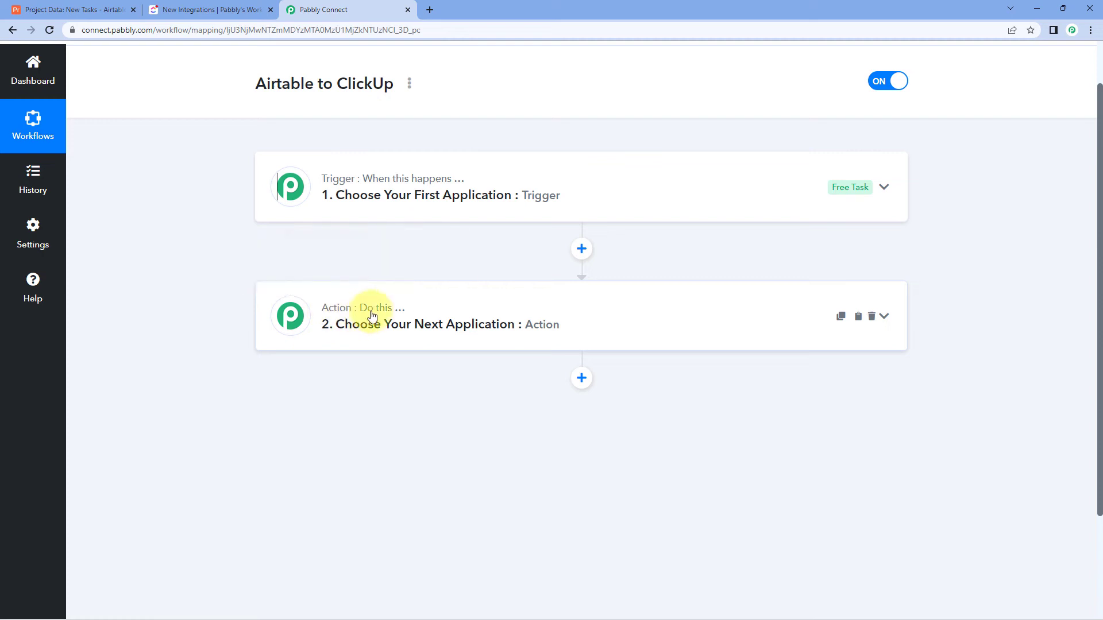
click(516, 189)
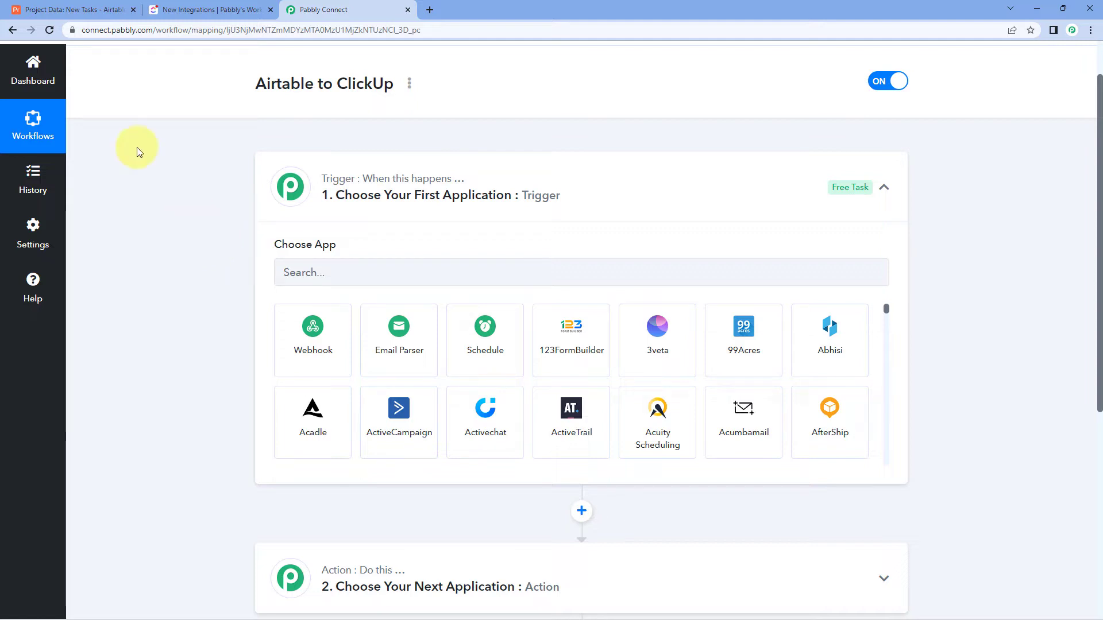
Examine the New Tasks table in Airtable and the New Integrations list in ClickUp, and return to the Pabbly Connect workflow.
click(97, 13)
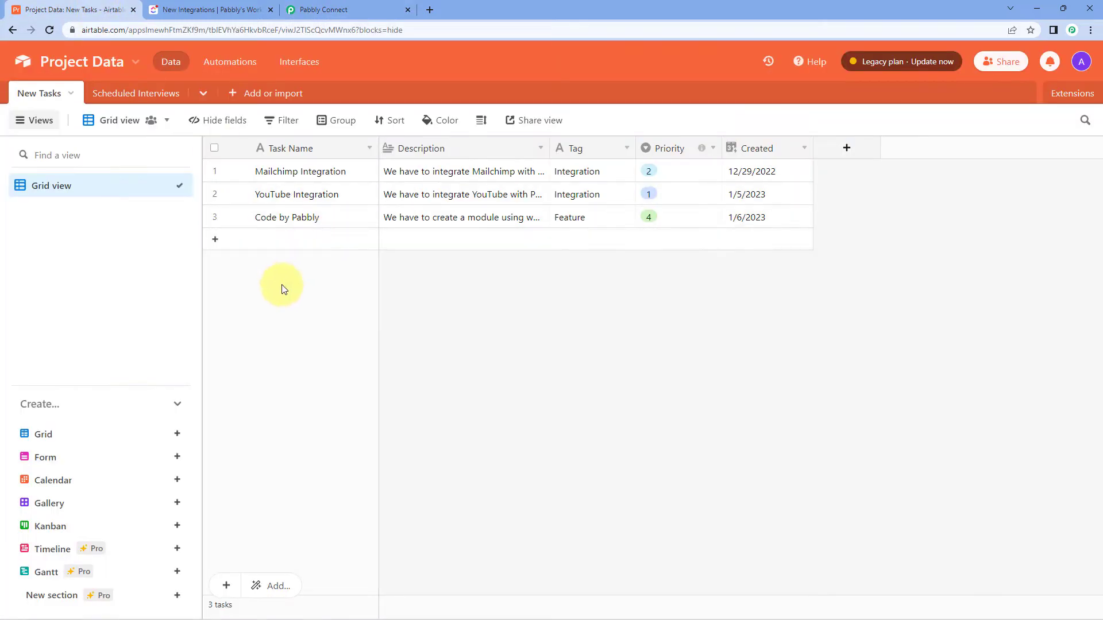
click(230, 10)
click(106, 8)
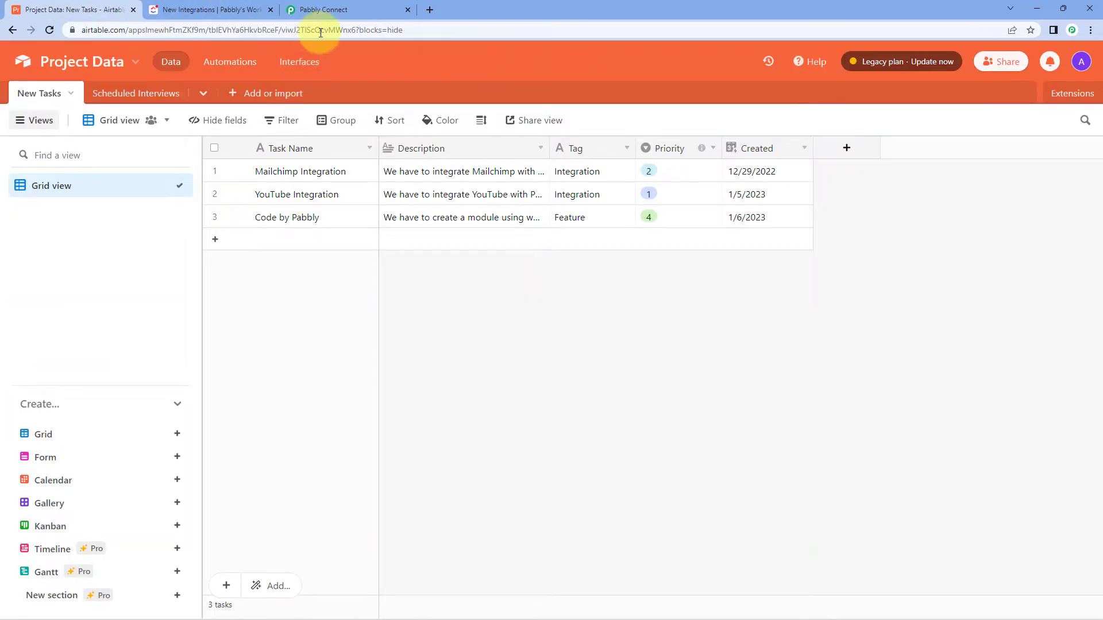
click(324, 9)
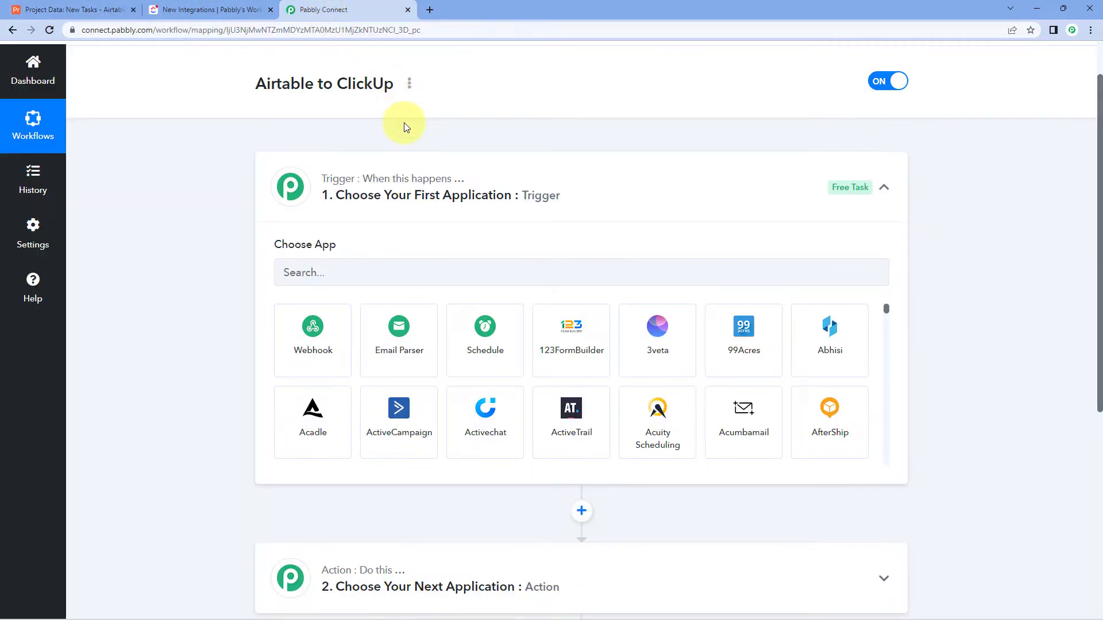
click(115, 10)
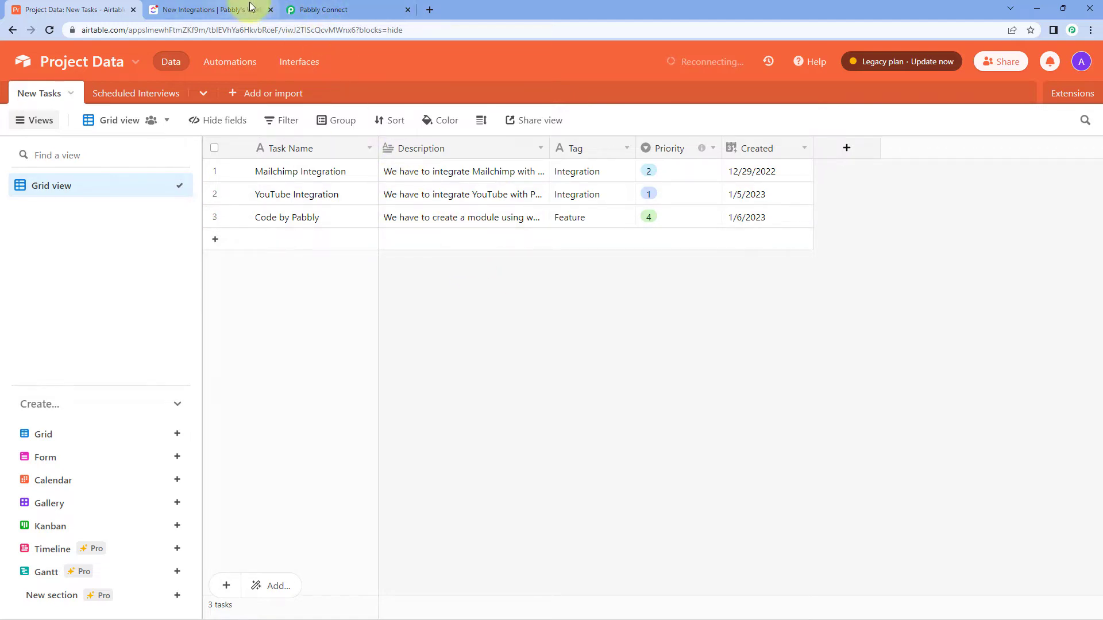
click(344, 9)
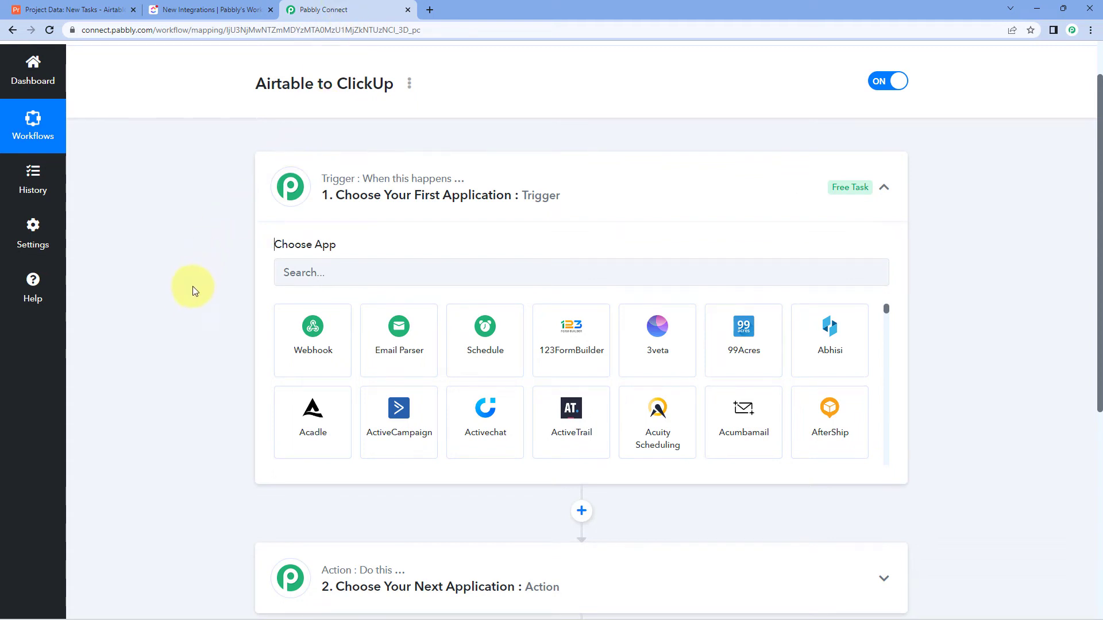
click(217, 10)
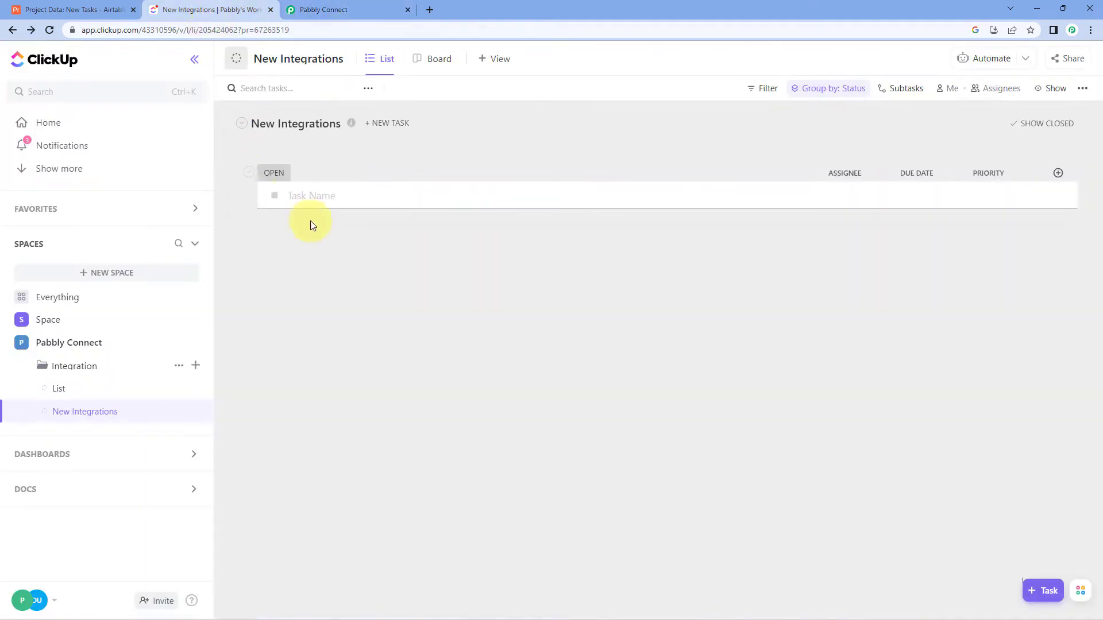
click(75, 9)
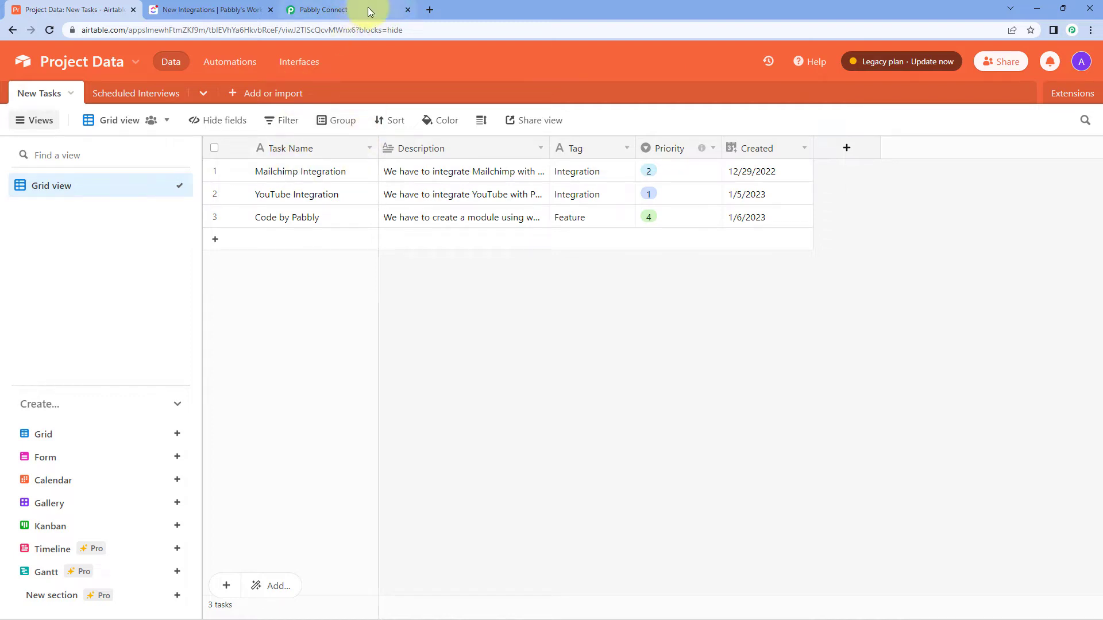
click(367, 8)
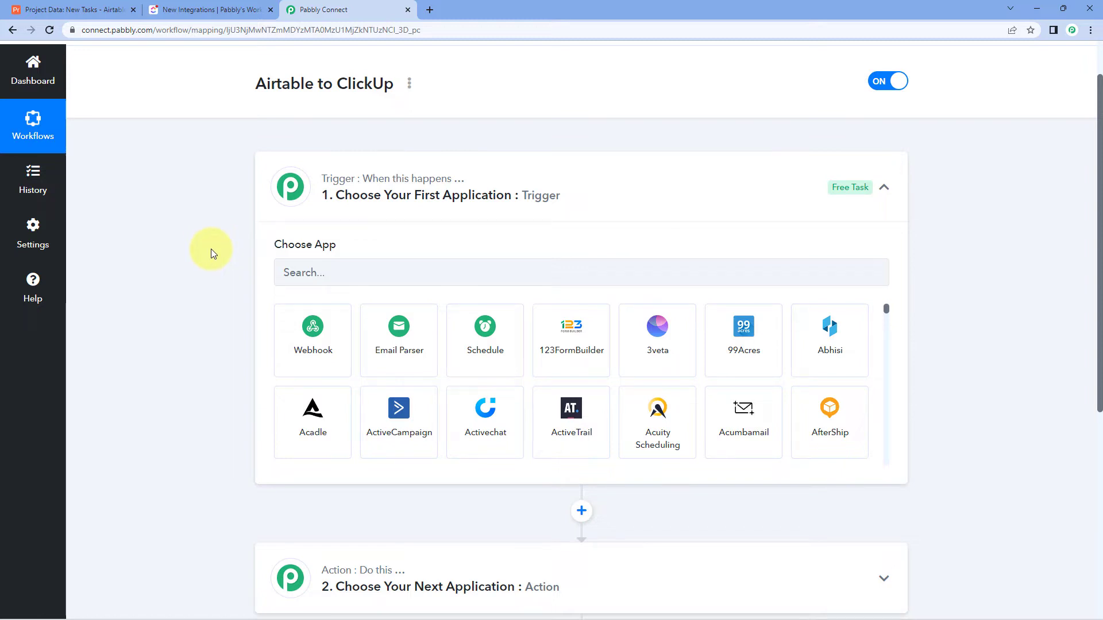
Choose Schedule by Pabbly as the trigger app and set the workflow to run Once.
scroll(213, 249, down, 1)
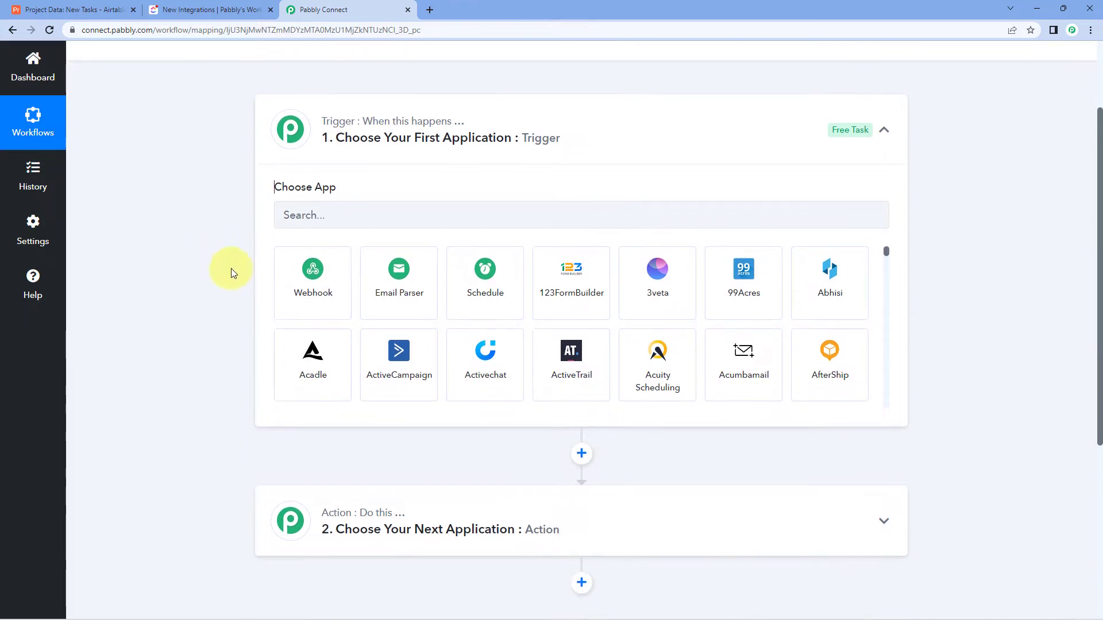
click(481, 267)
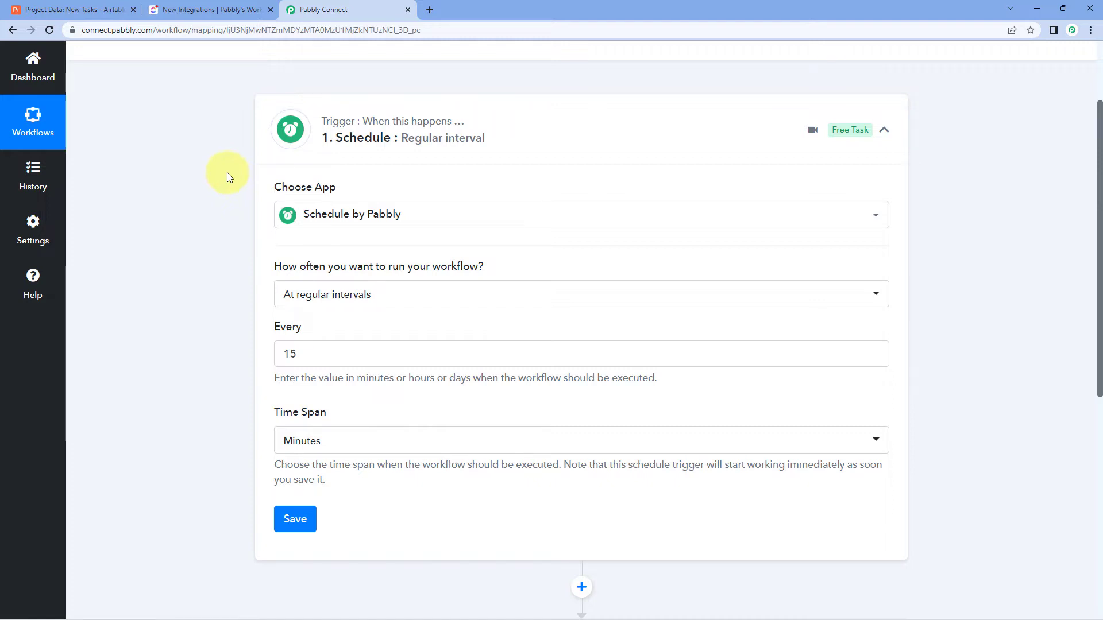
scroll(226, 172, down, 1)
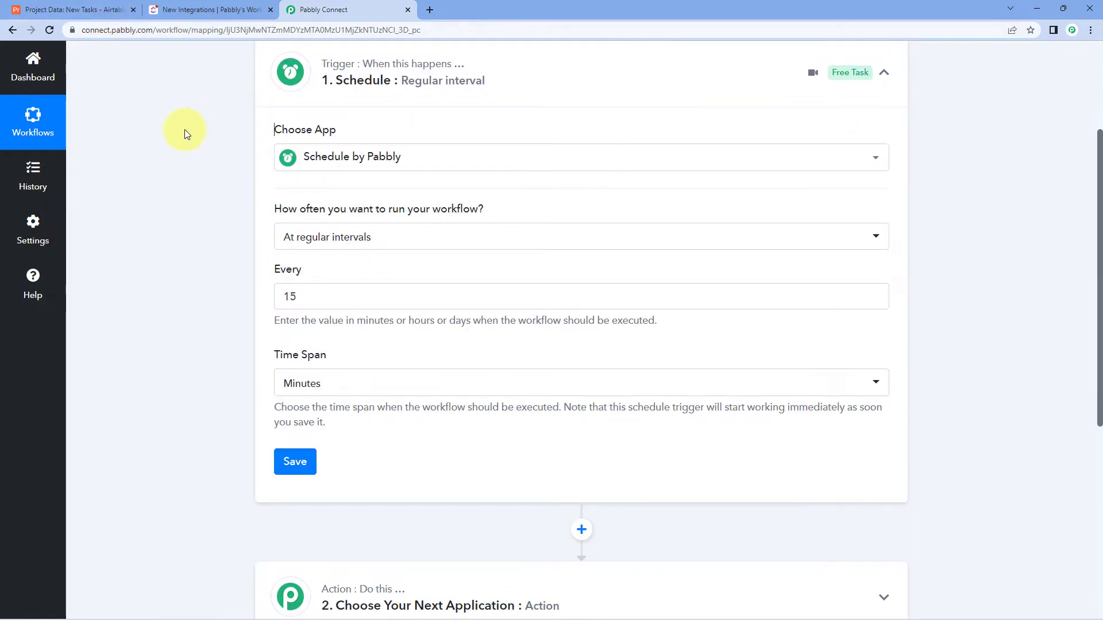
click(109, 10)
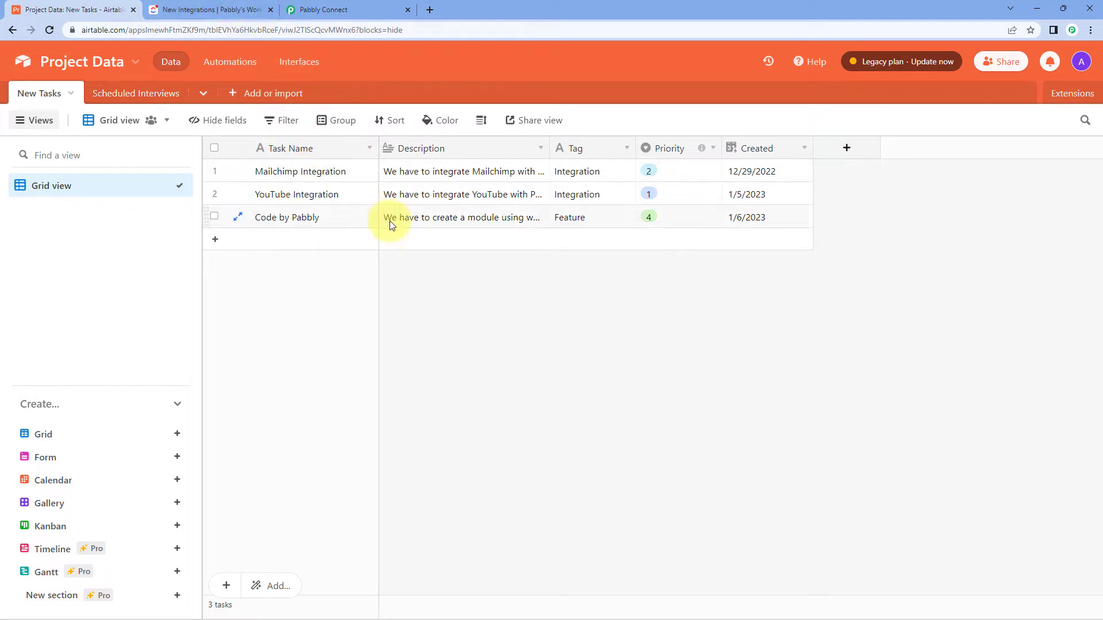
click(339, 9)
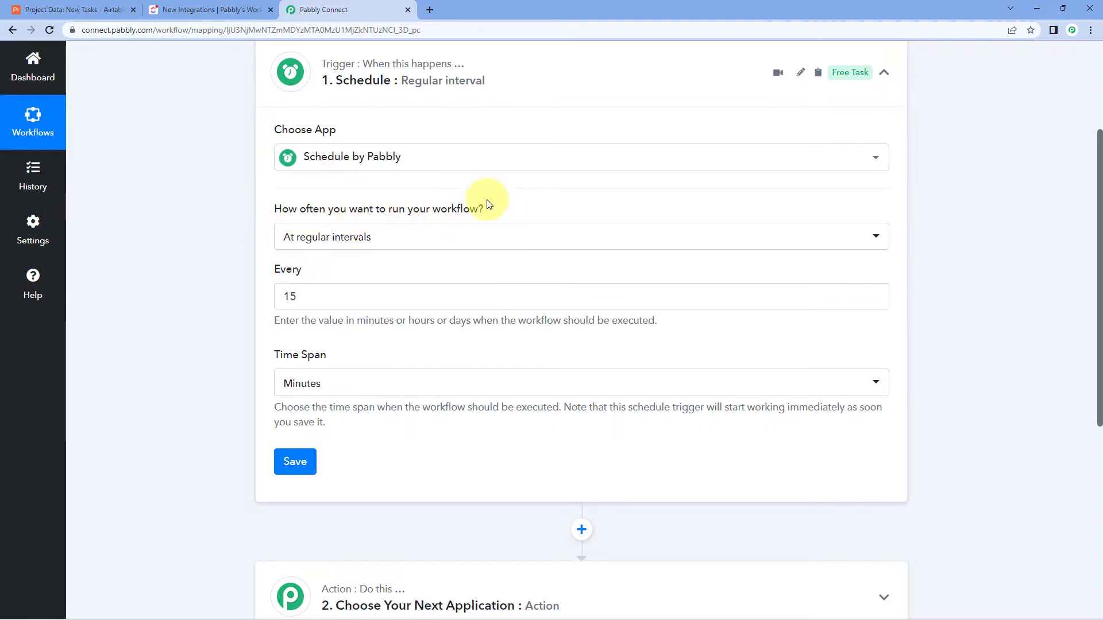
click(400, 239)
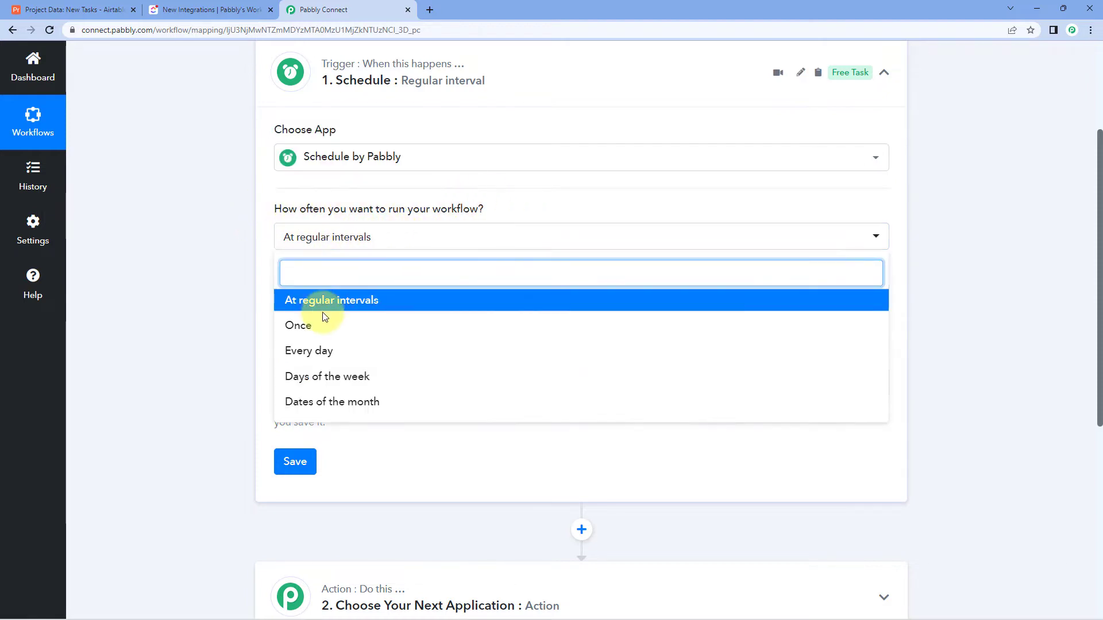
click(318, 327)
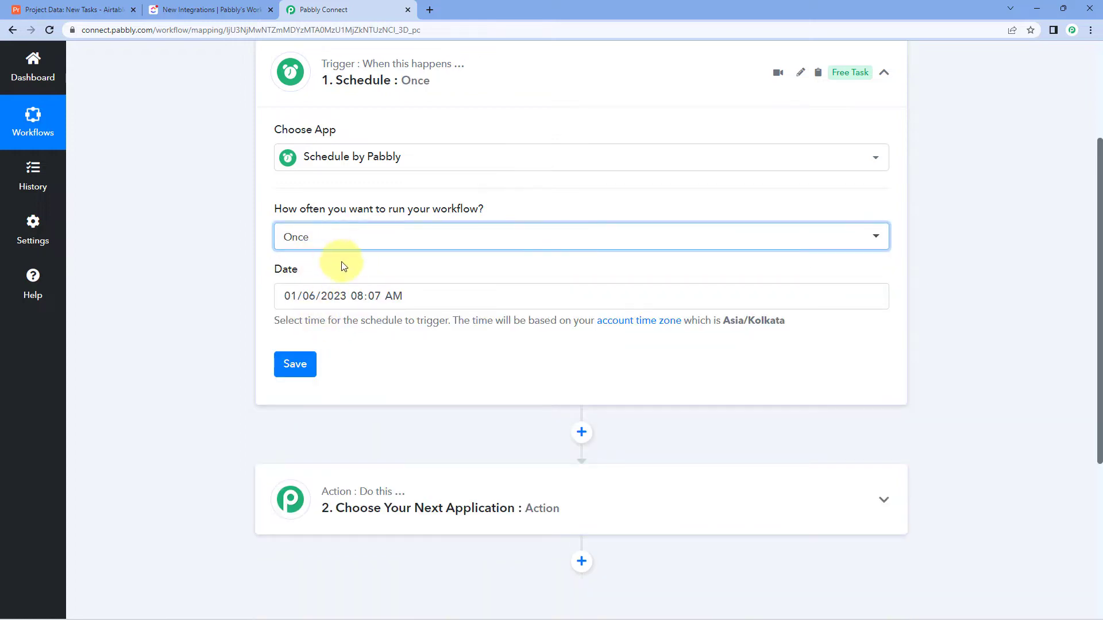
click(356, 268)
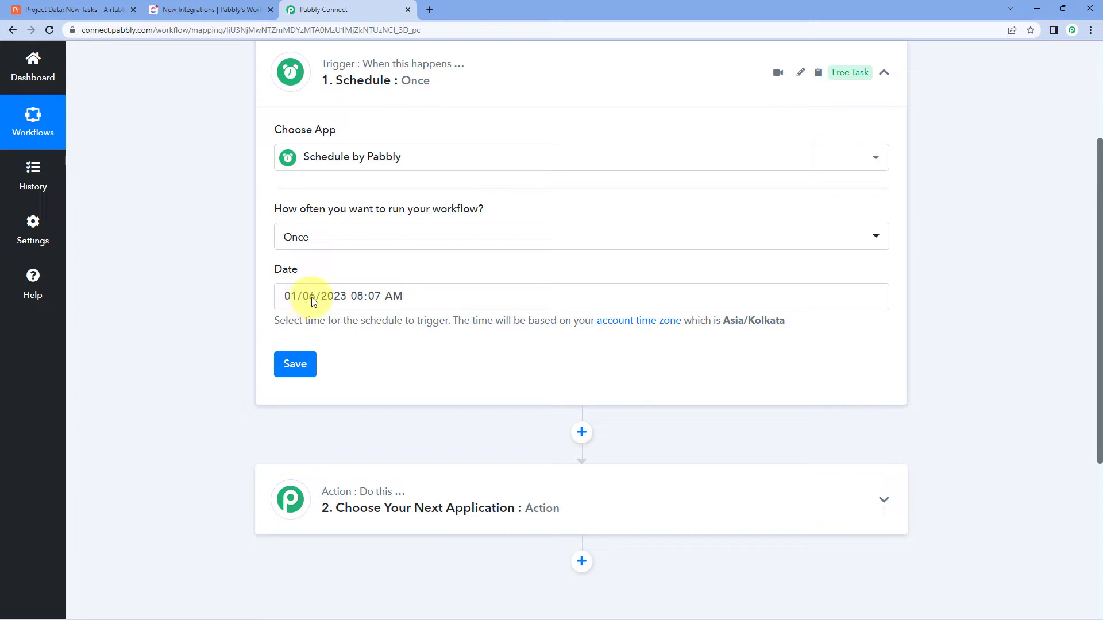
Set the schedule's date to 01/06/2023 04:00 PM and save the trigger.
click(360, 297)
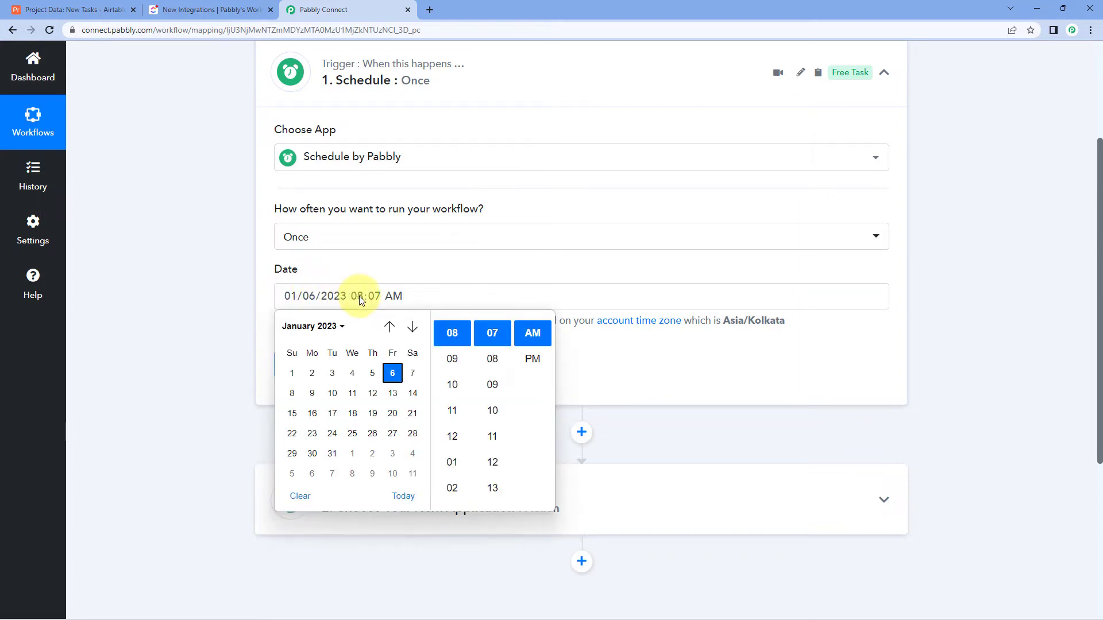
scroll(451, 402, down, 3)
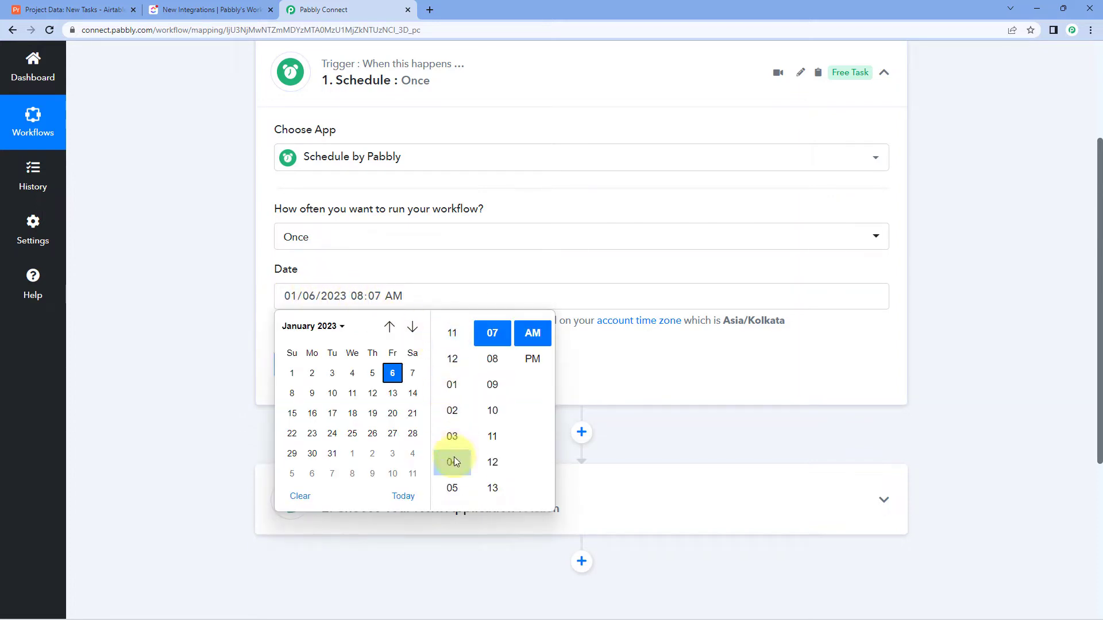
scroll(490, 363, up, 3)
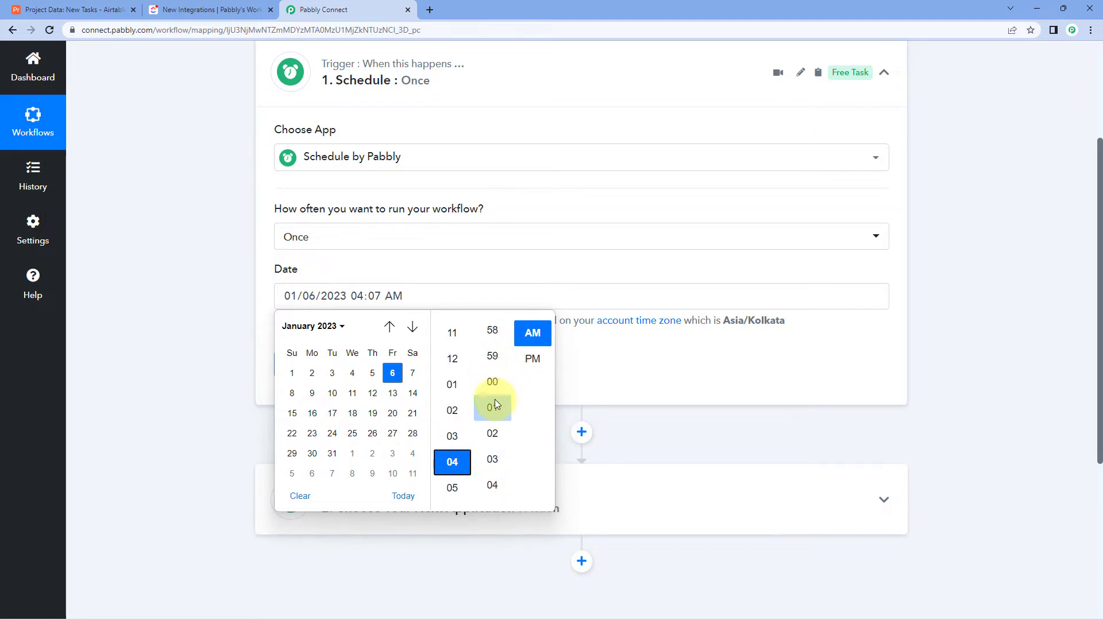
click(492, 381)
click(530, 359)
click(493, 270)
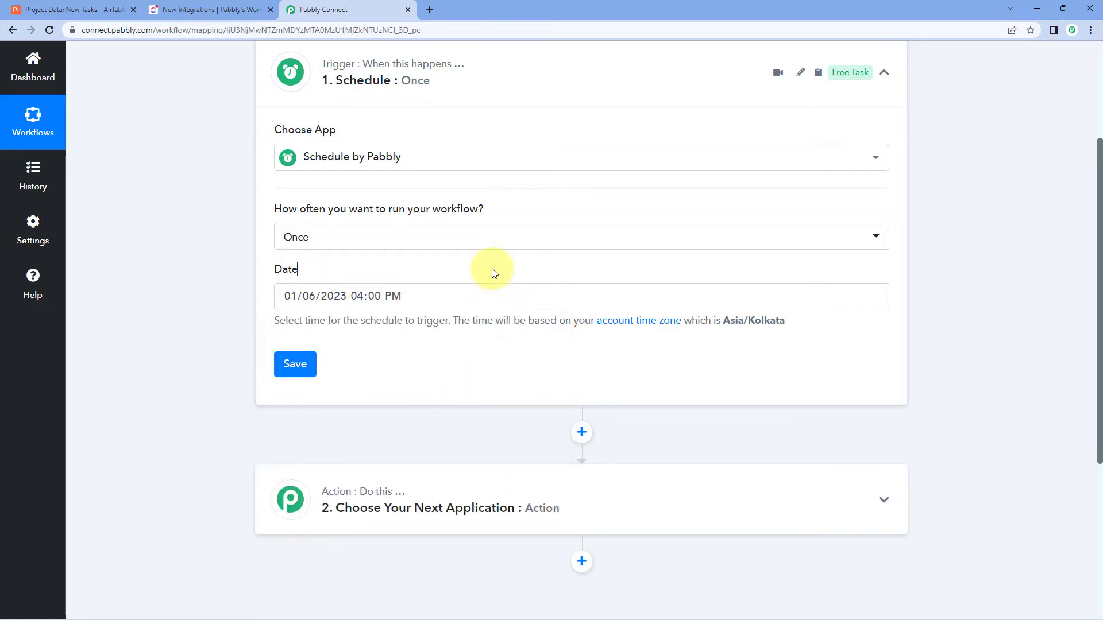
click(295, 364)
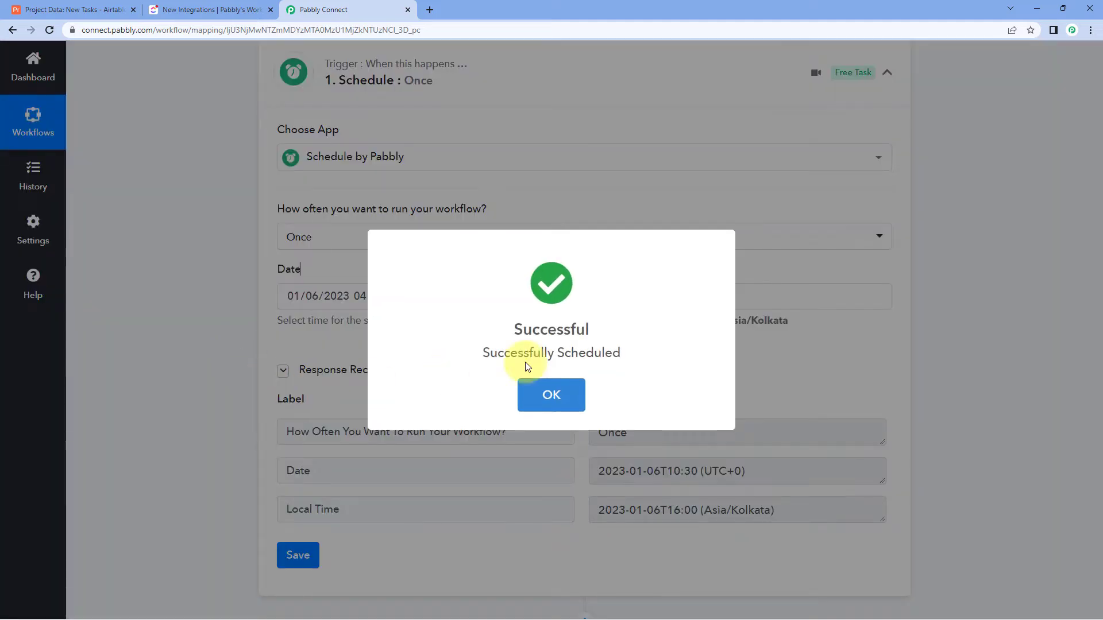
click(542, 392)
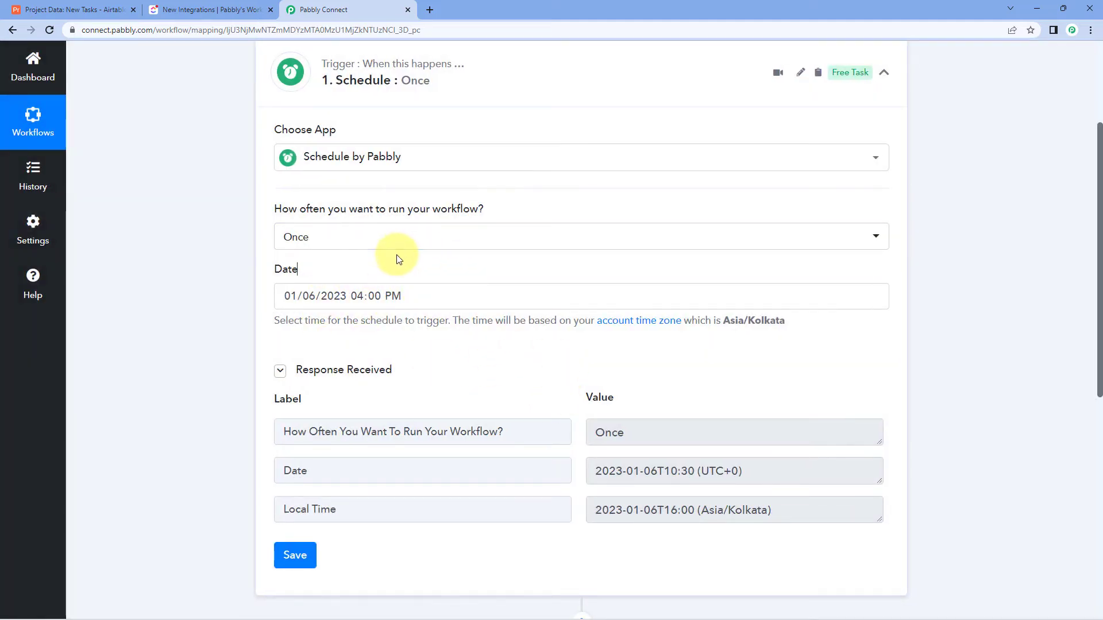
Check the New Tasks table in Airtable and the New Integrations list in ClickUp again, and return to Pabbly Connect.
scroll(266, 209, down, 2)
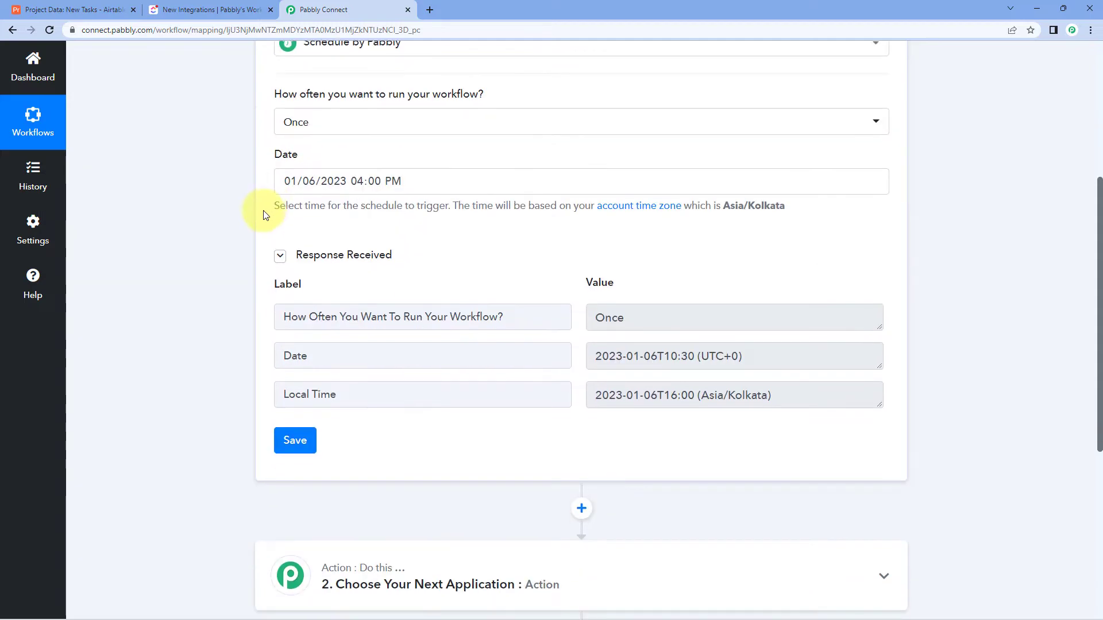
click(112, 9)
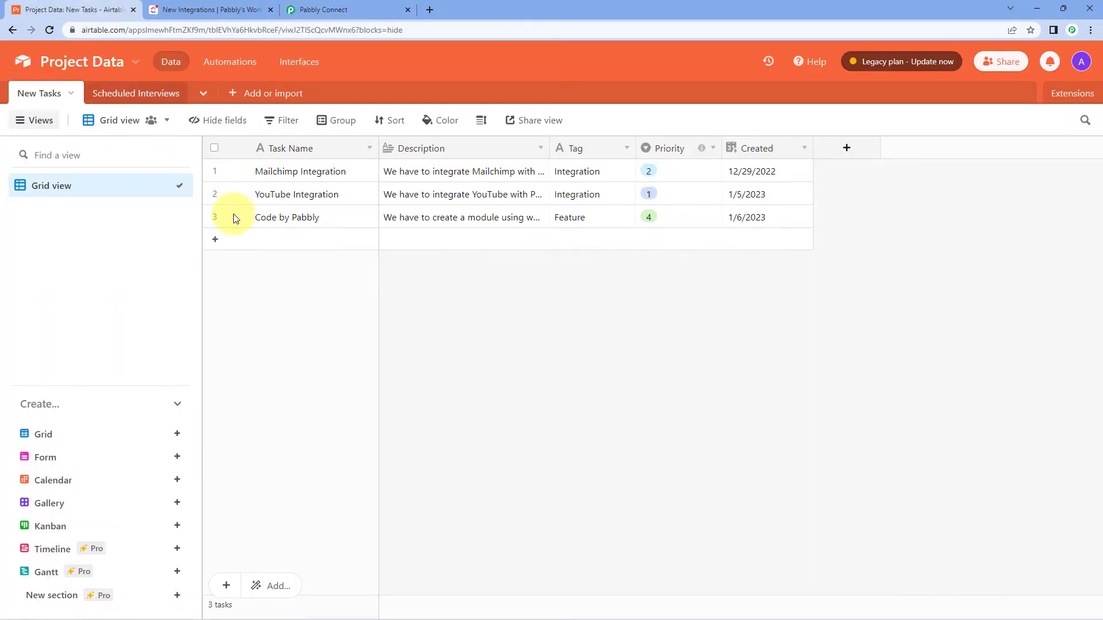
click(218, 9)
click(380, 8)
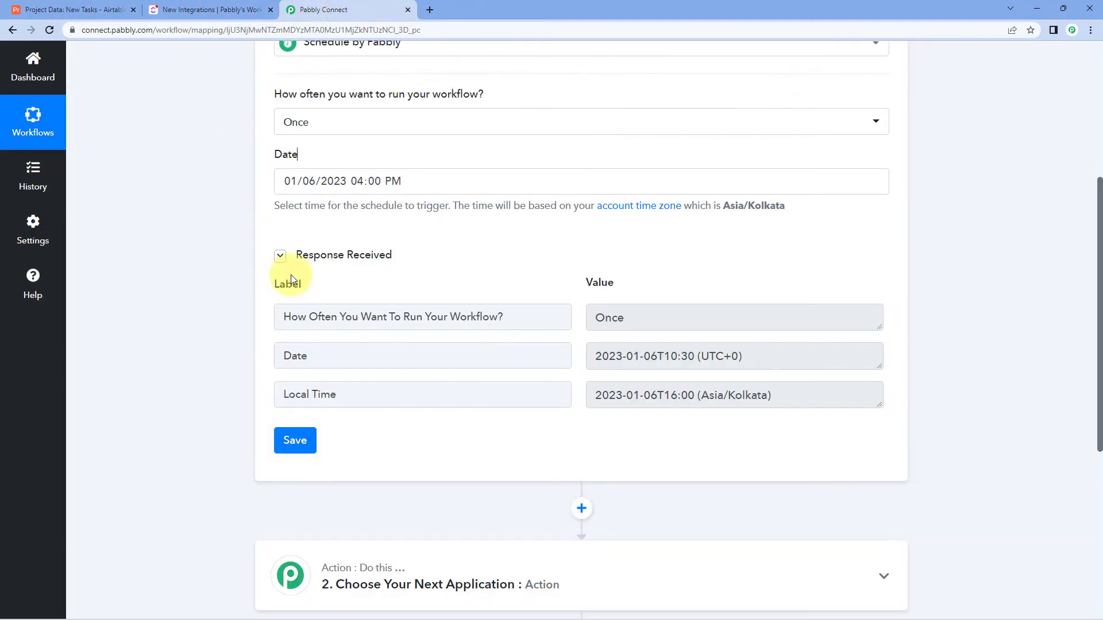
Expand the workflow's second step, check the New Tasks table in Airtable, and choose Airtable as the action app.
scroll(217, 236, down, 6)
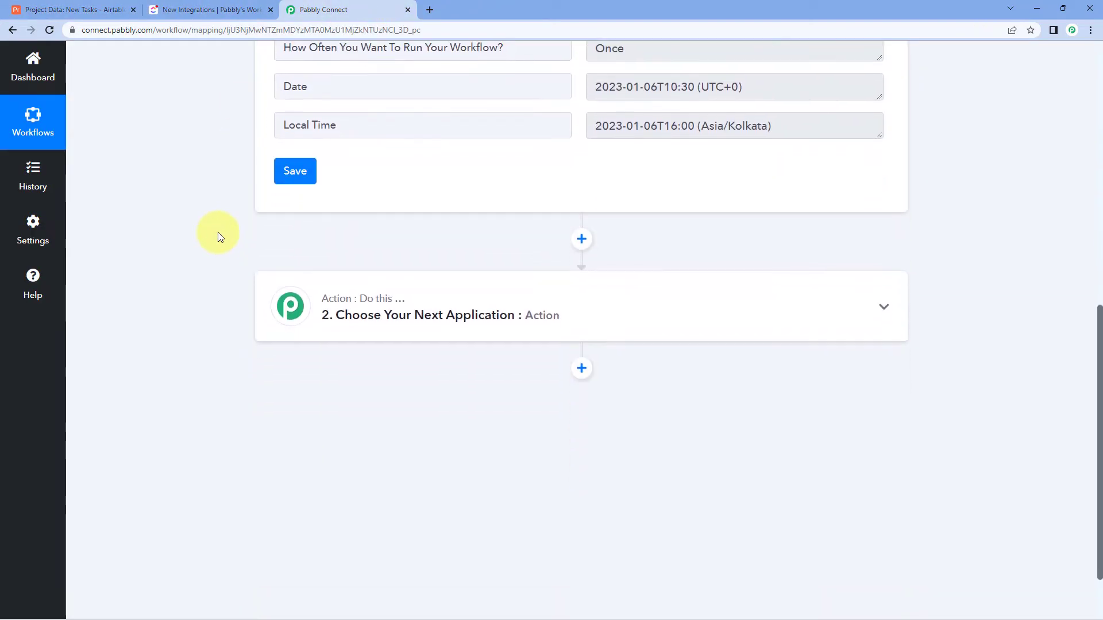
click(429, 213)
scroll(217, 240, down, 2)
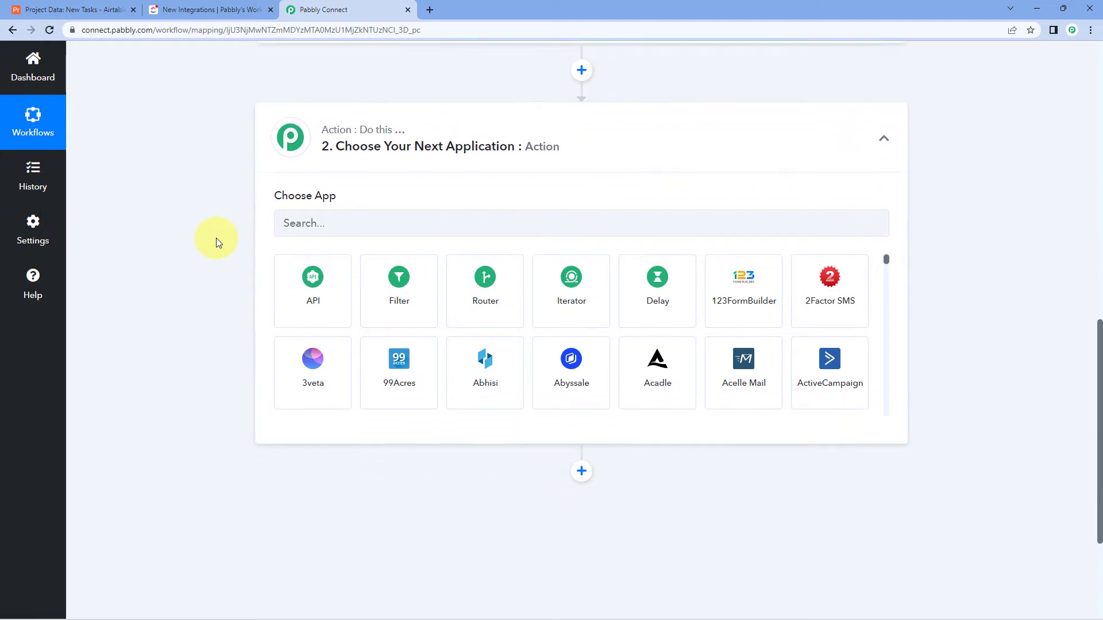
click(95, 7)
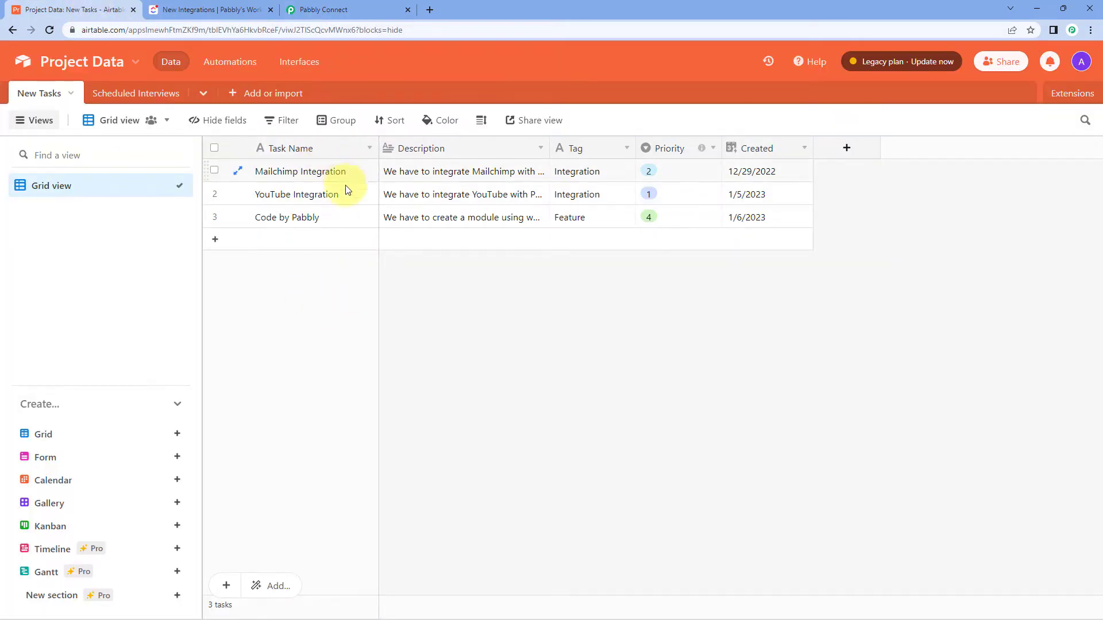
click(350, 8)
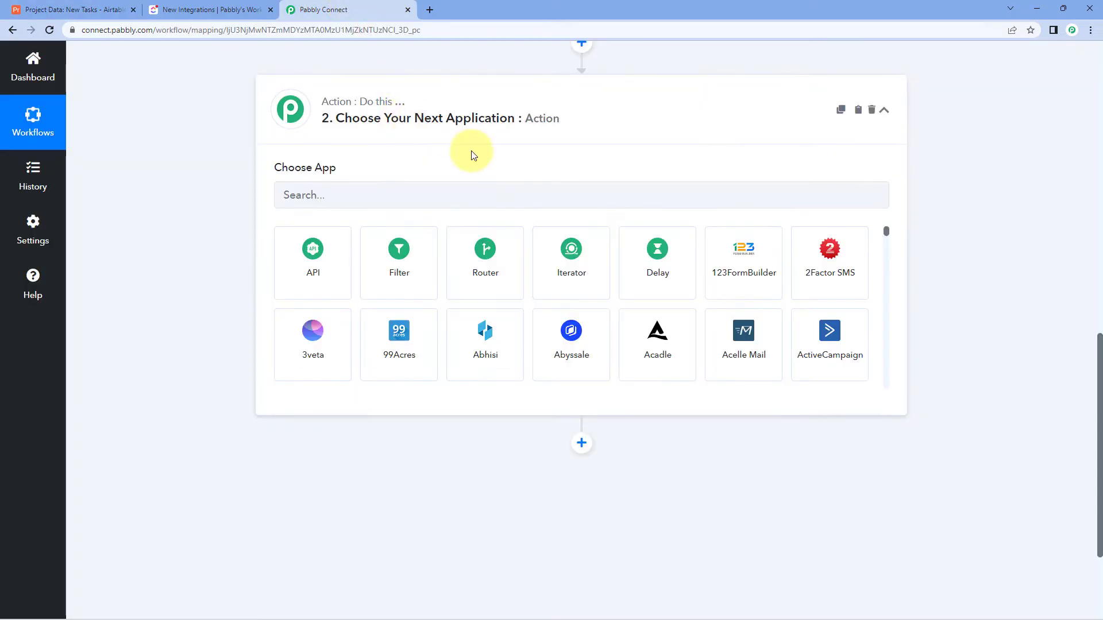
click(338, 201)
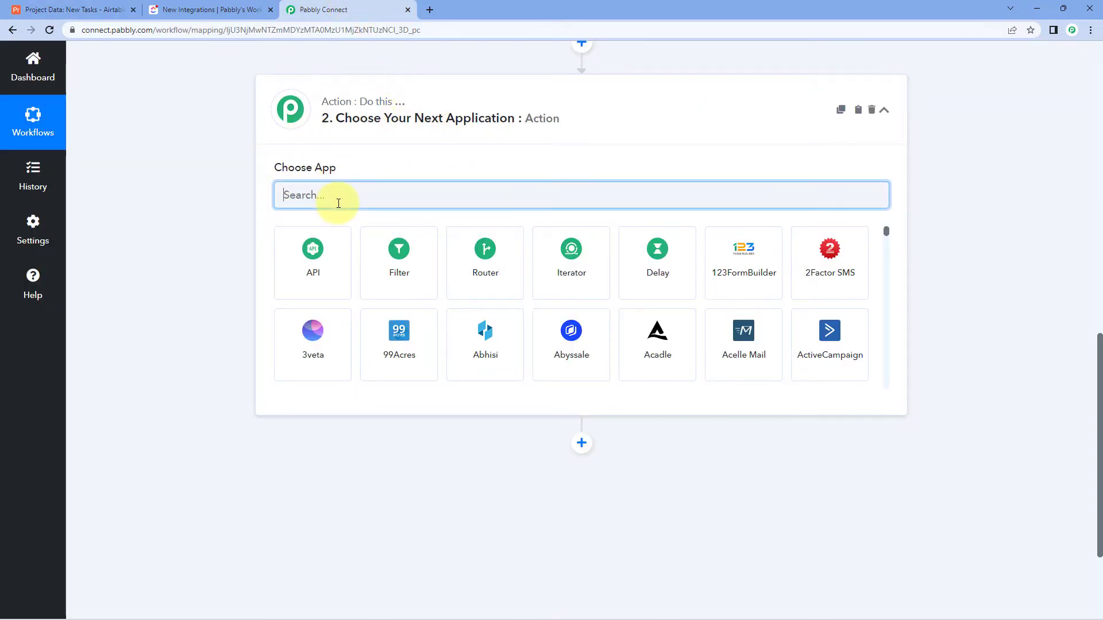
text(Airtable)
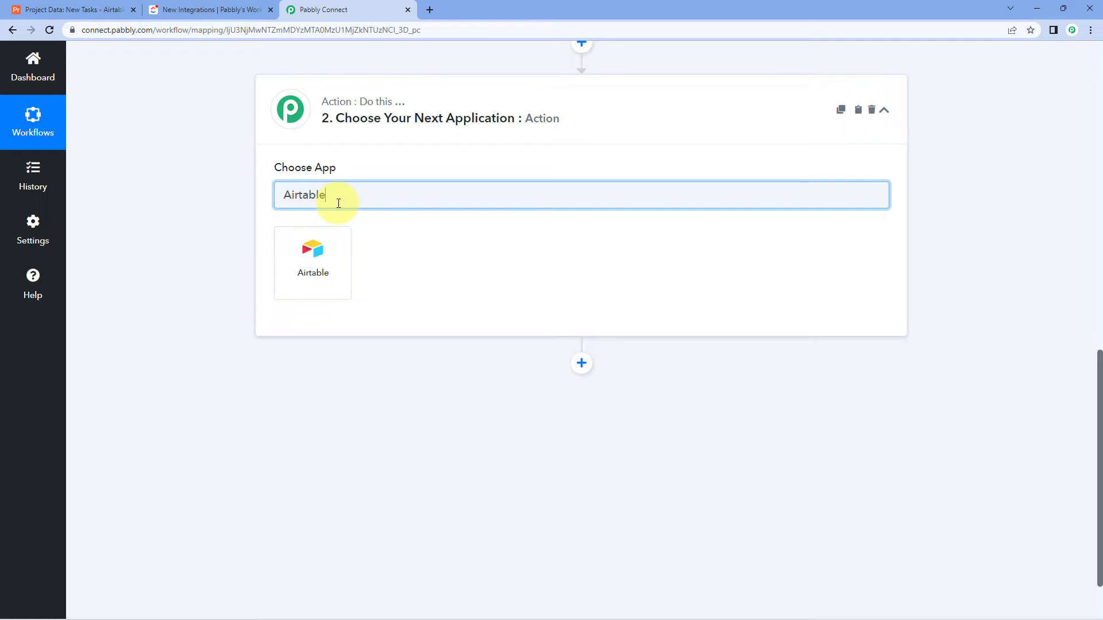
click(332, 269)
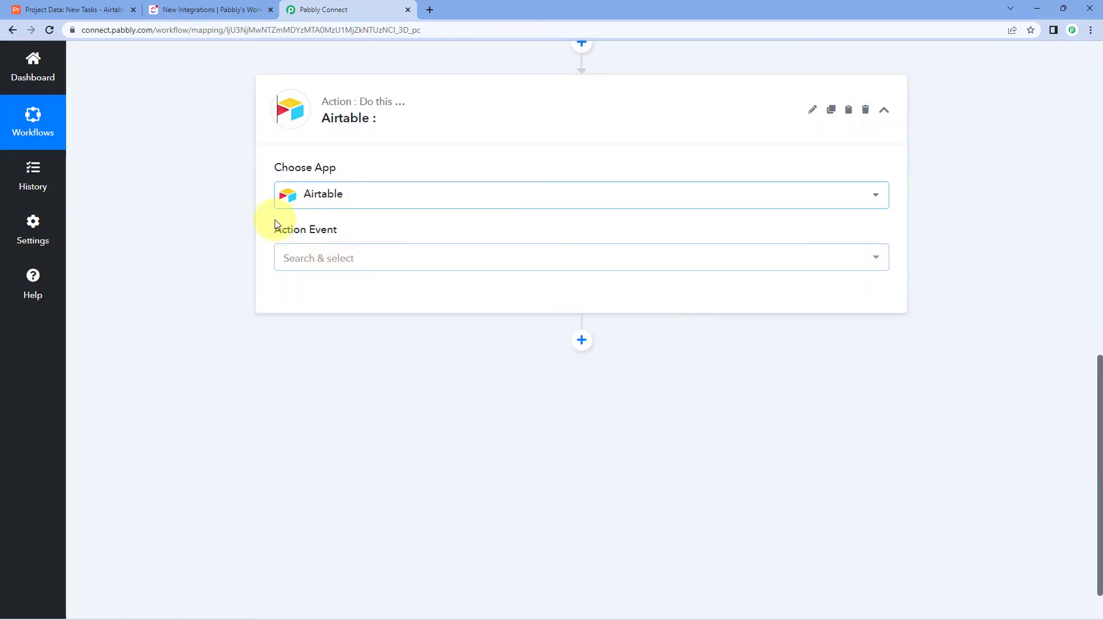
Set the Airtable action event to Get All Record and start adding a new Airtable connection.
click(377, 259)
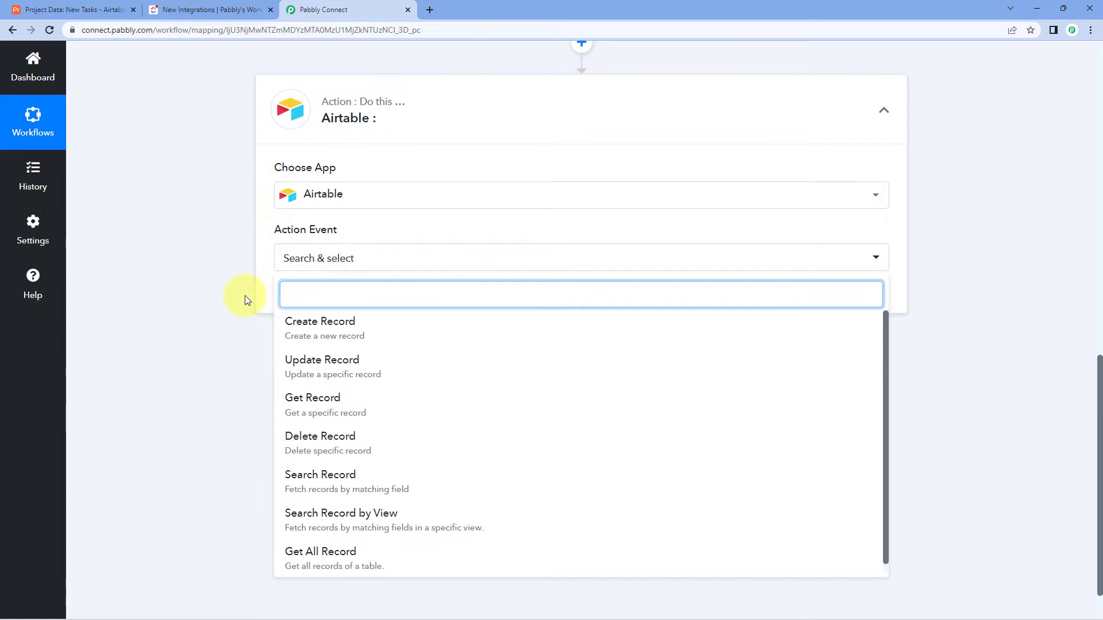
scroll(246, 296, down, 1)
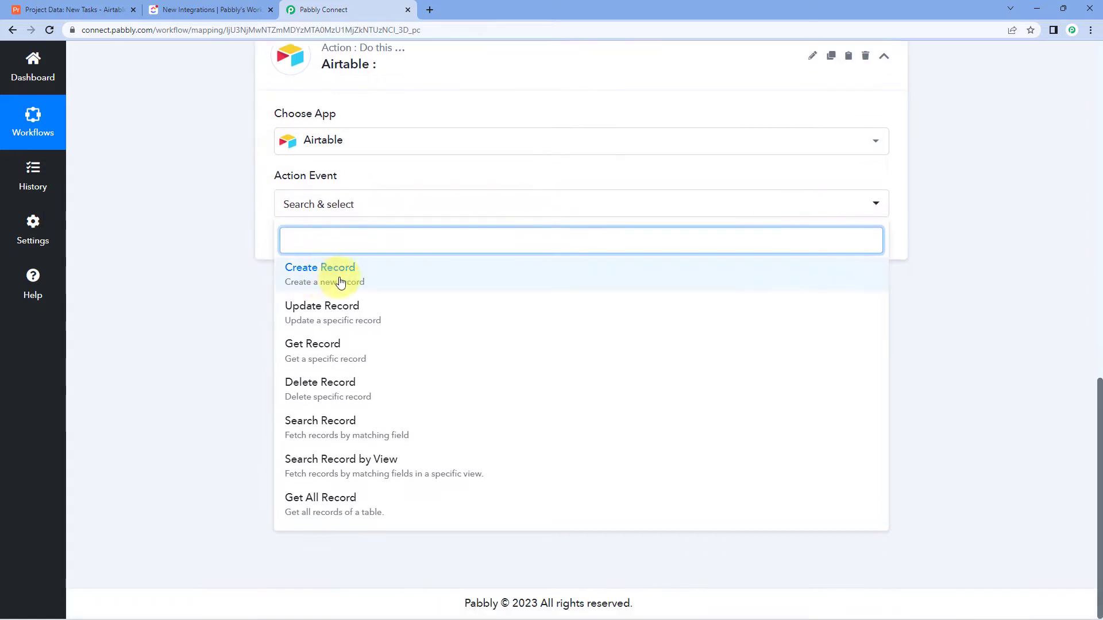
click(351, 506)
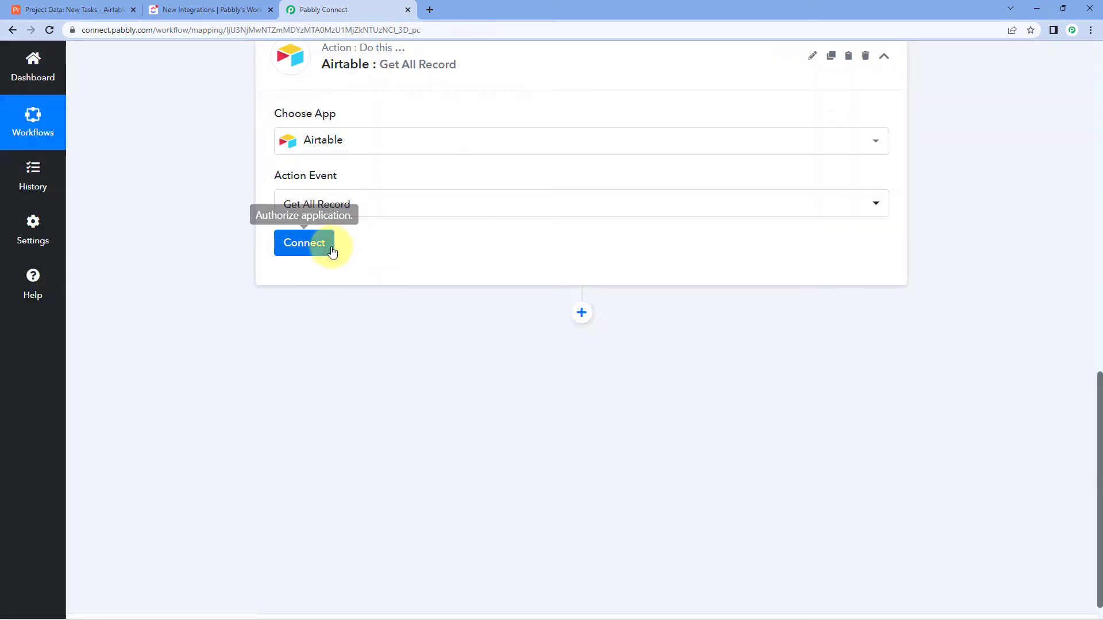
click(332, 251)
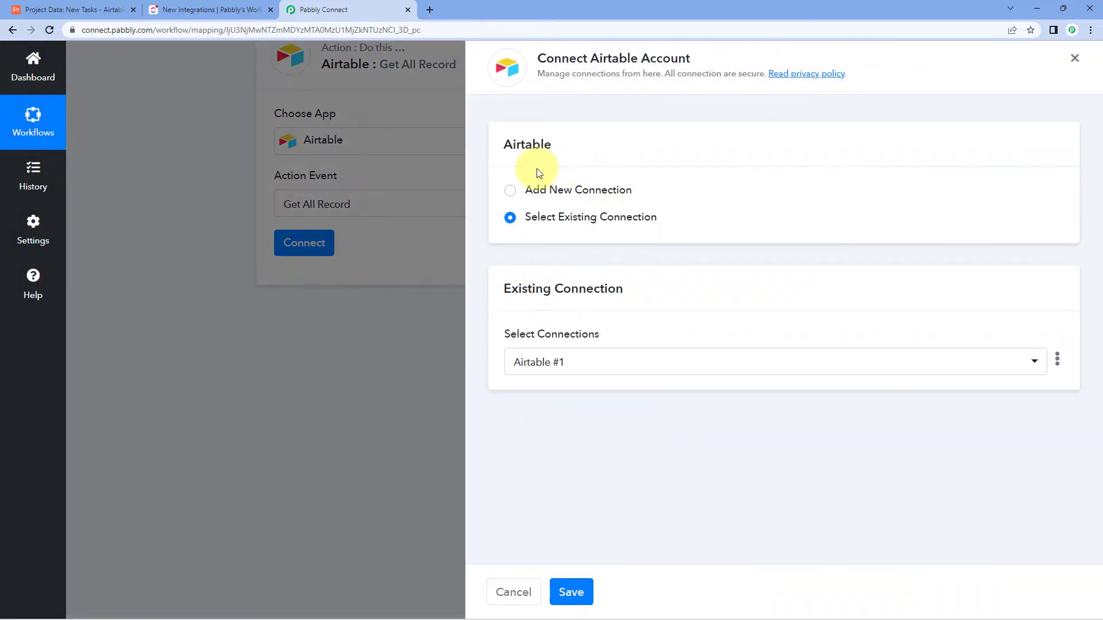
click(510, 193)
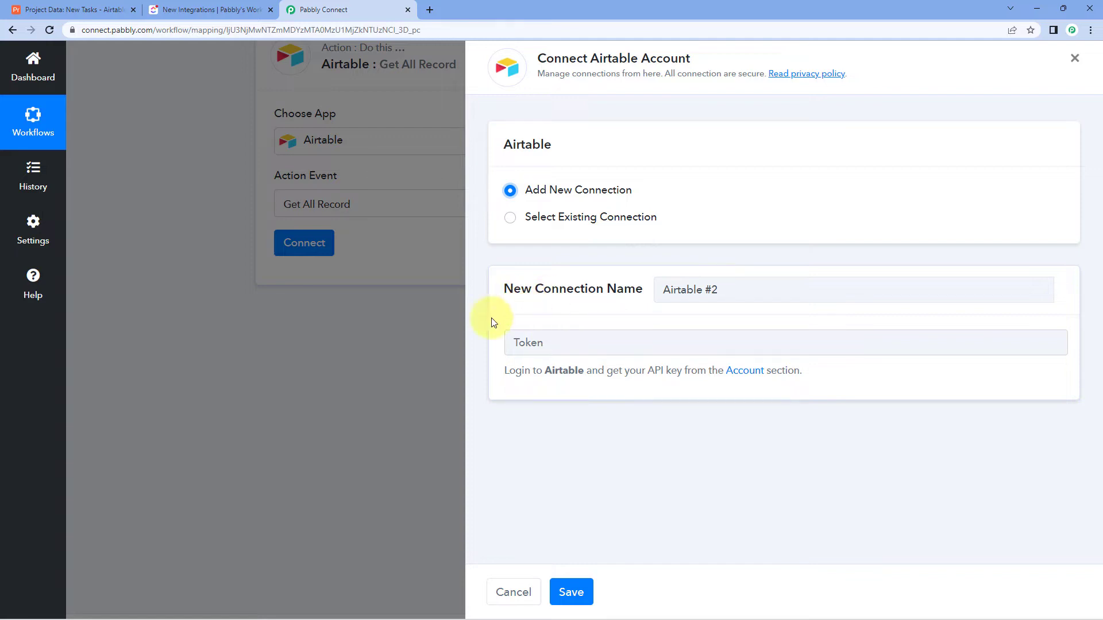
Switch to Airtable, open the account overview and copy the personal API key.
click(98, 6)
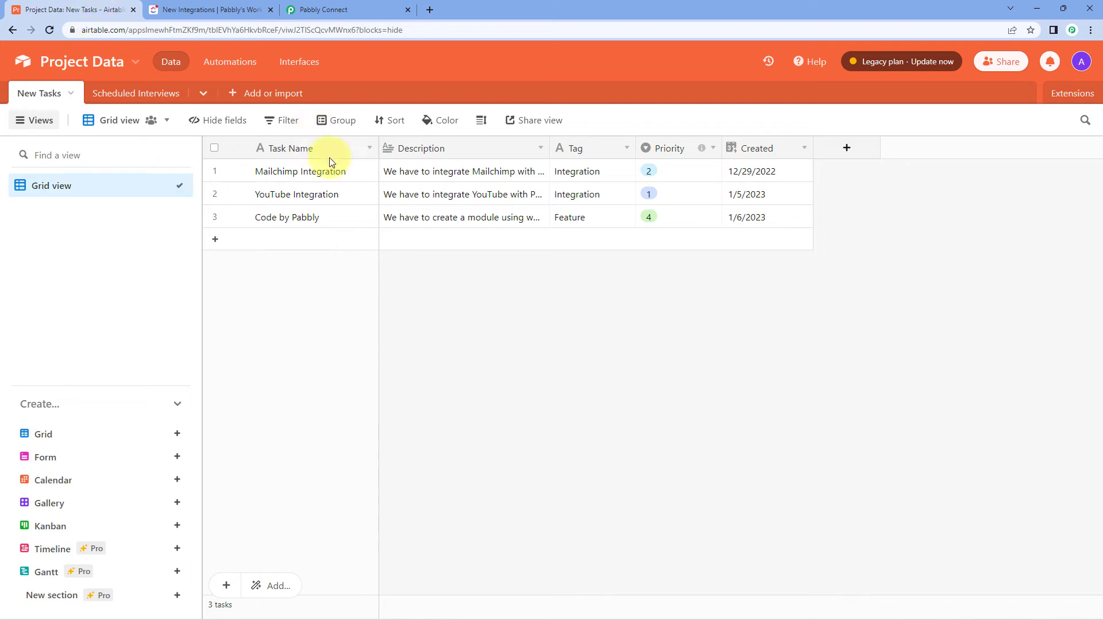
click(1087, 63)
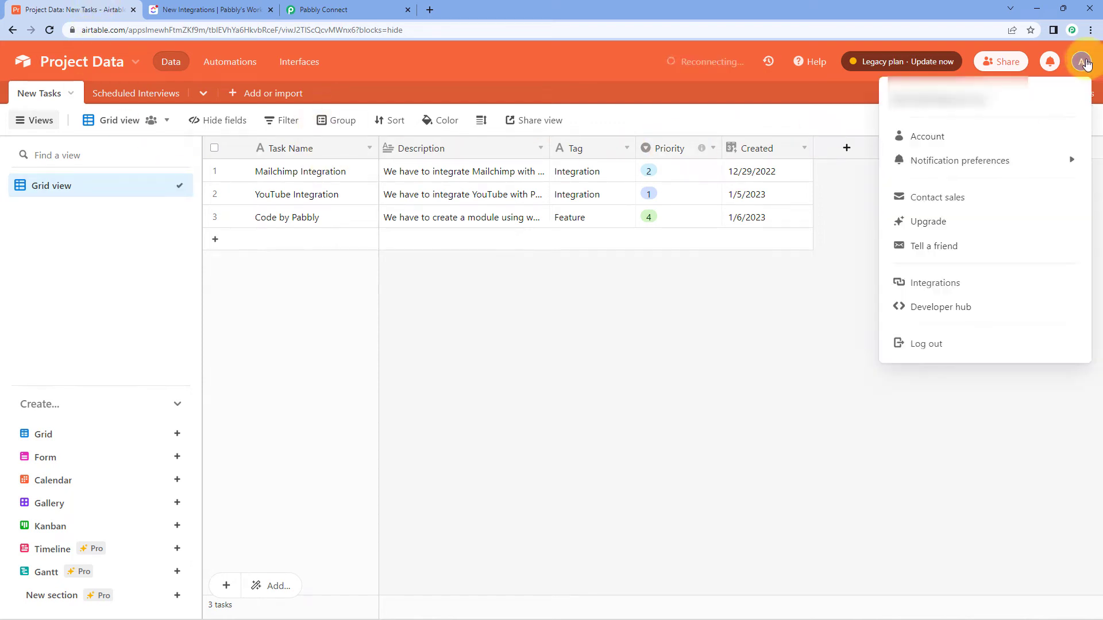
click(966, 135)
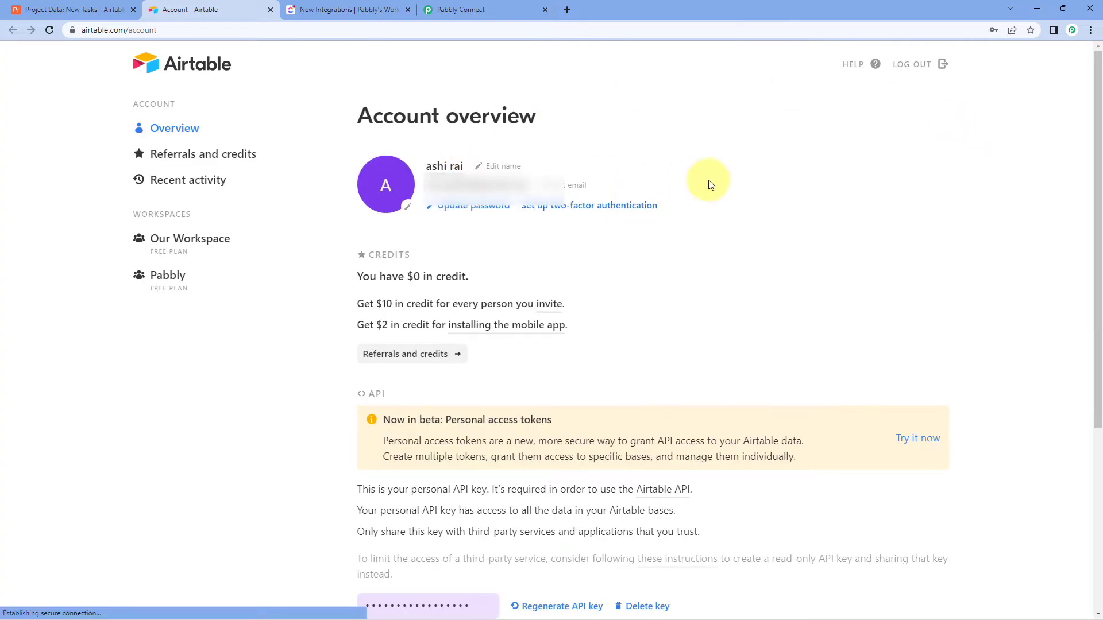
scroll(725, 208, down, 5)
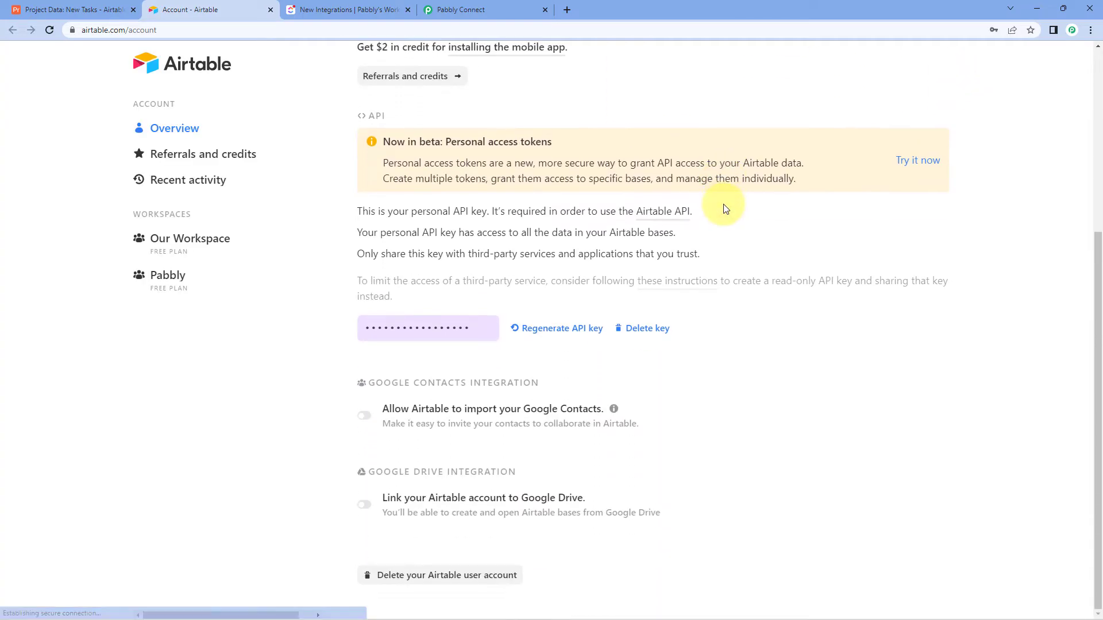
click(450, 329)
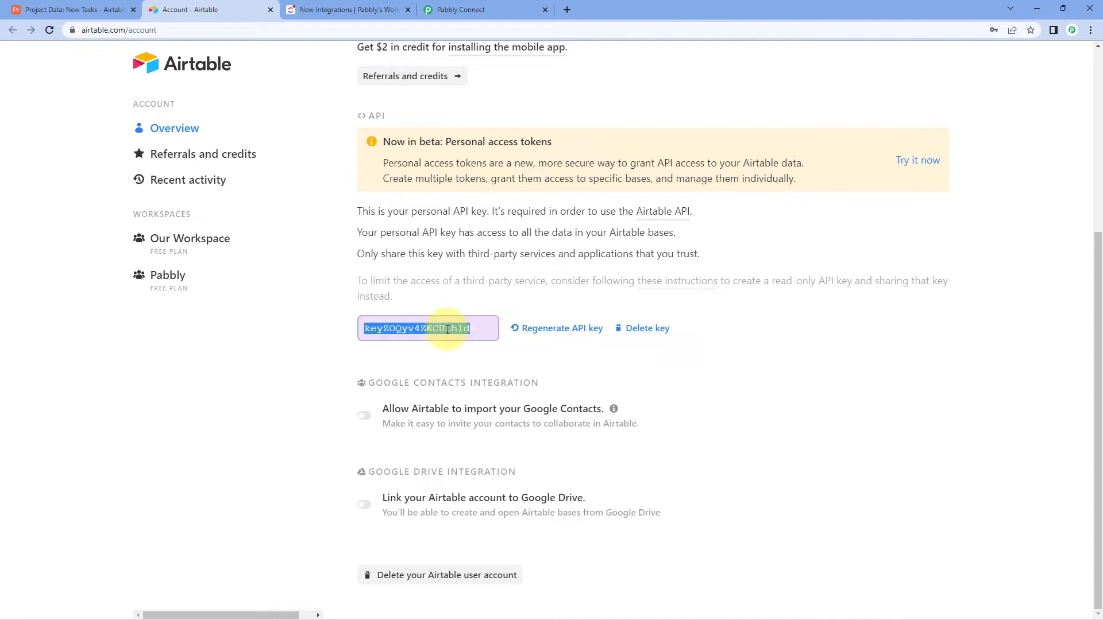
right_click(447, 327)
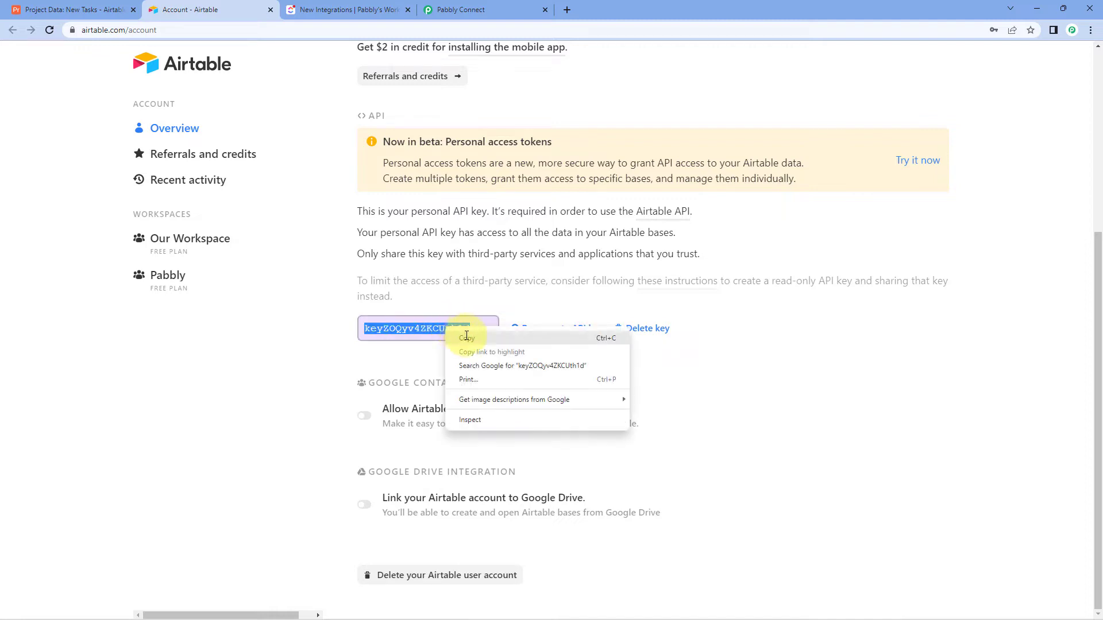
click(464, 343)
Return to Pabbly Connect, paste the Airtable API key as the connection's token and save the connection.
click(499, 8)
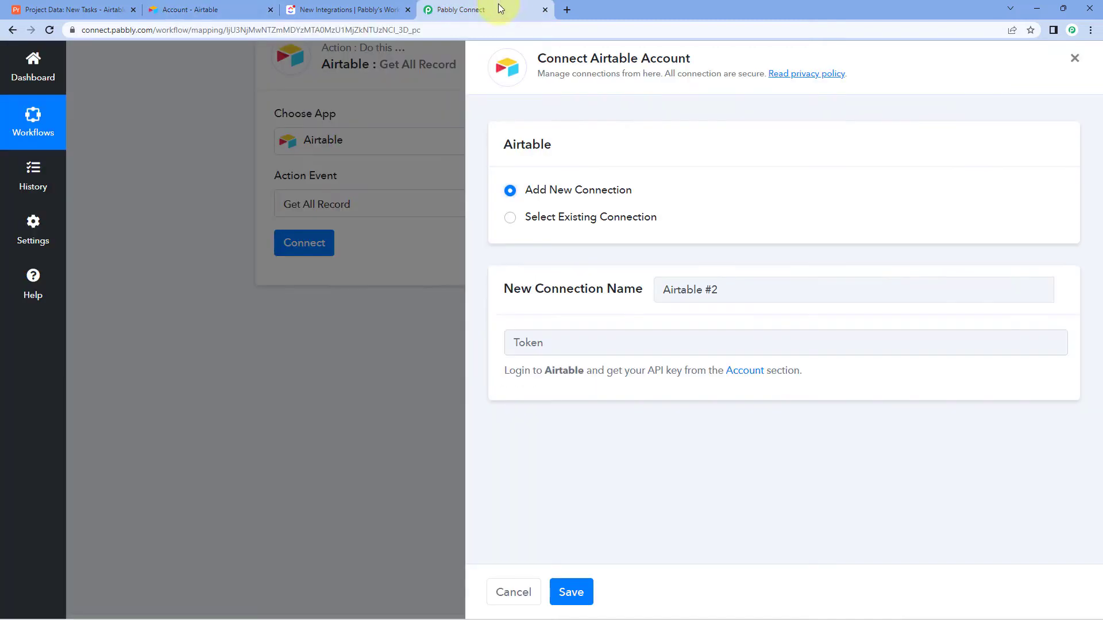
click(527, 335)
right_click(505, 338)
click(569, 426)
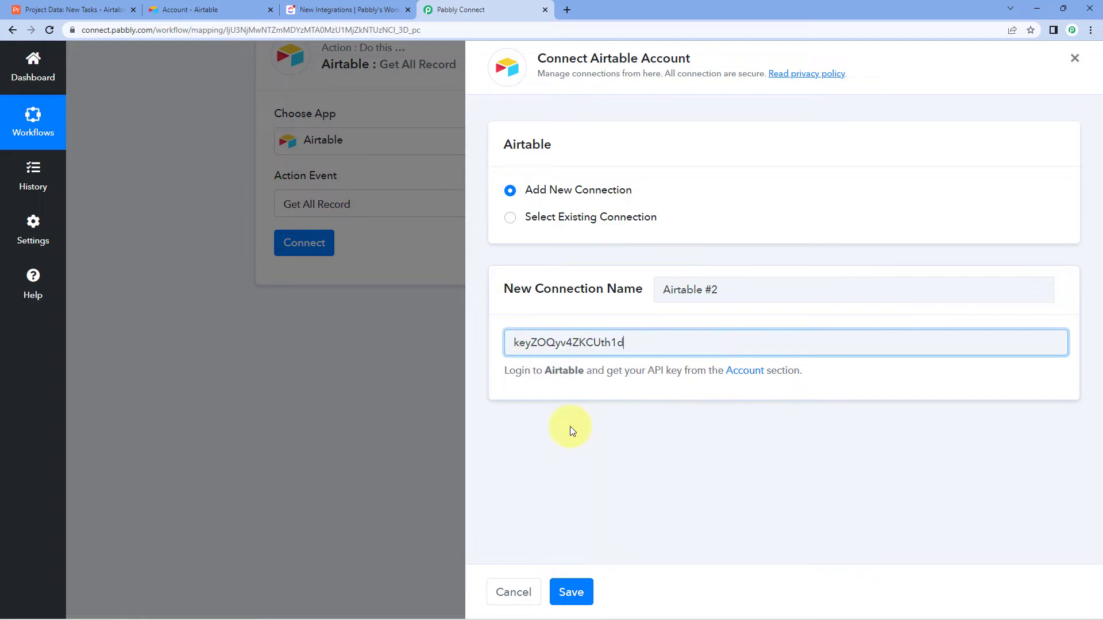
click(570, 592)
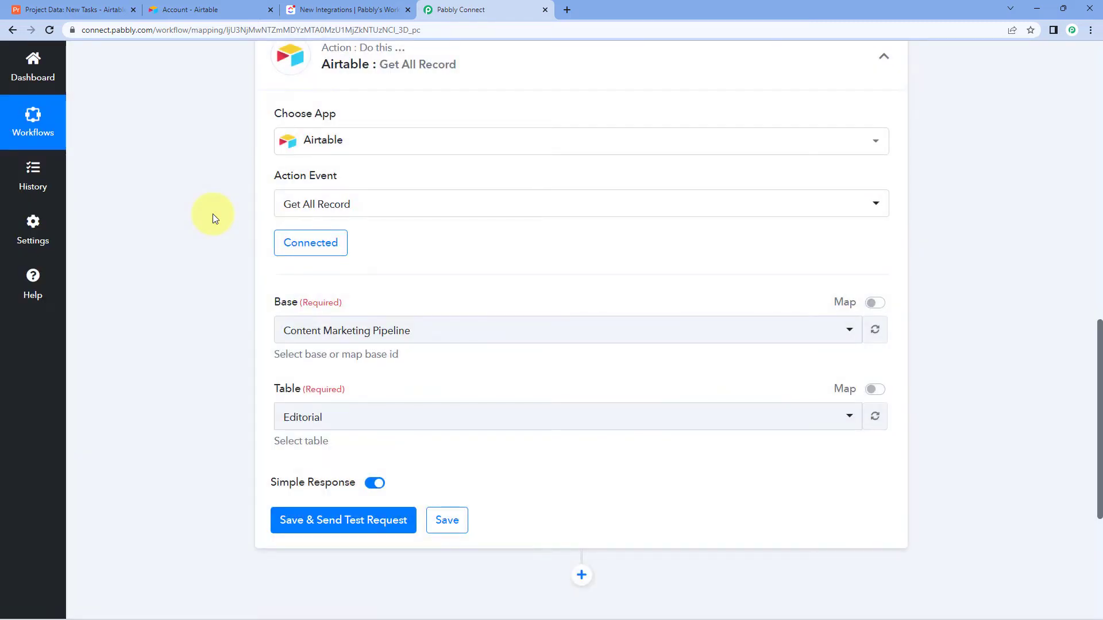
Select Project Data as the base for the Airtable action, checking the base's name in Airtable.
scroll(212, 214, down, 1)
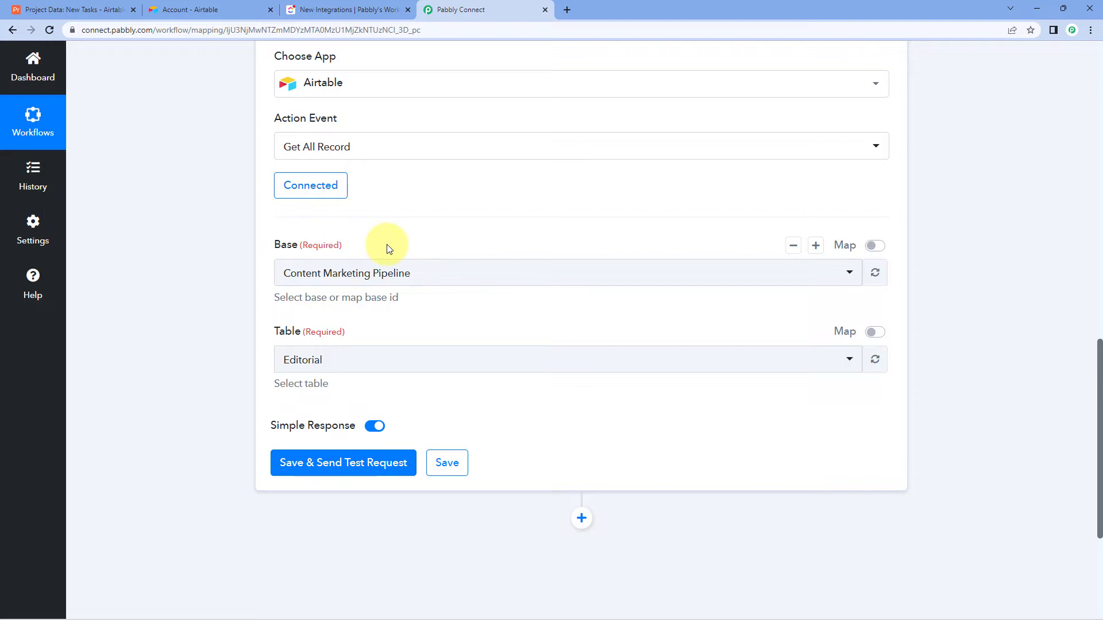
click(419, 273)
scroll(258, 258, down, 2)
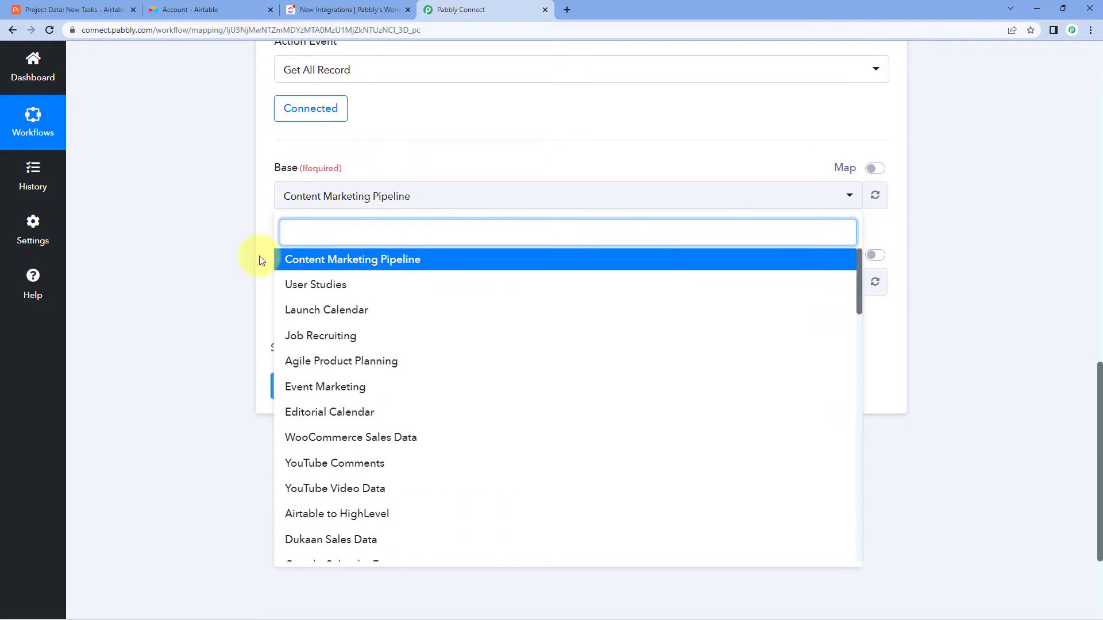
scroll(384, 255, down, 4)
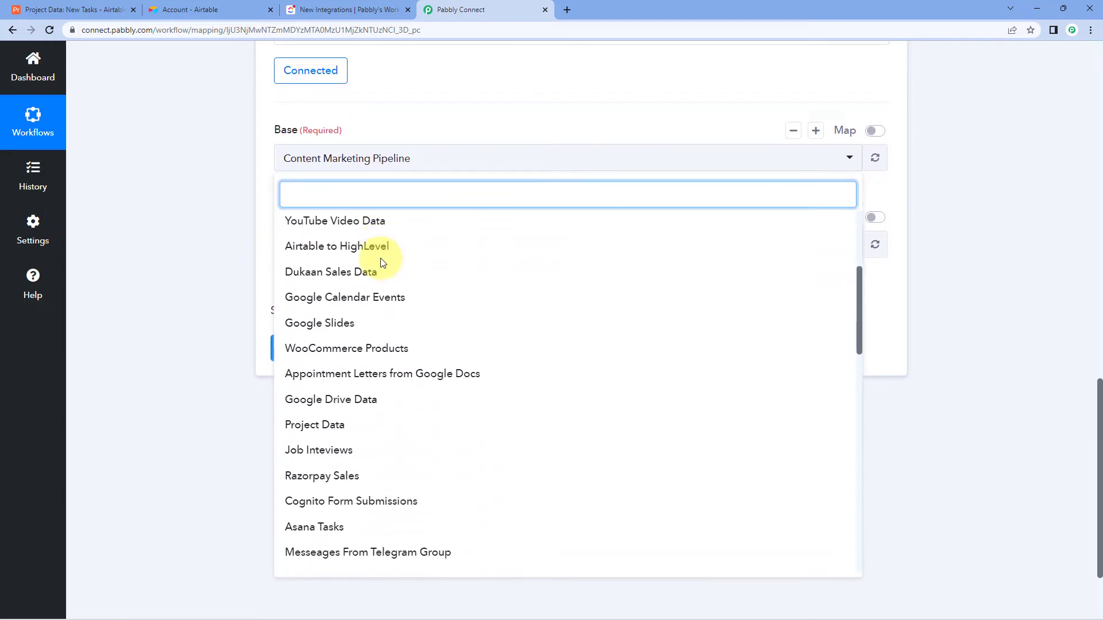
scroll(382, 263, down, 2)
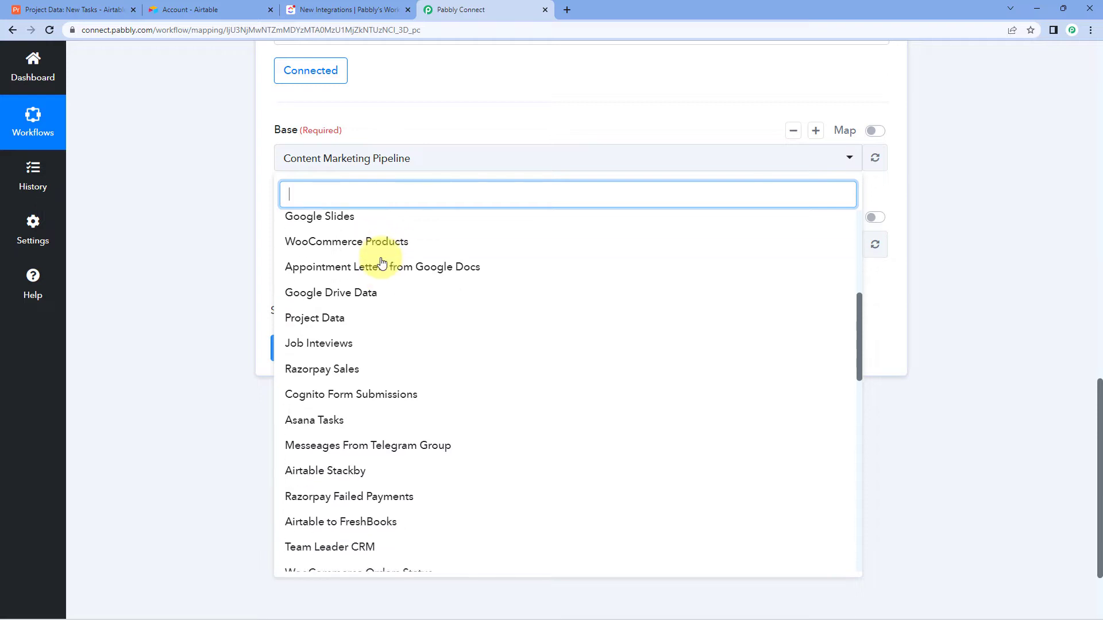
scroll(381, 253, up, 6)
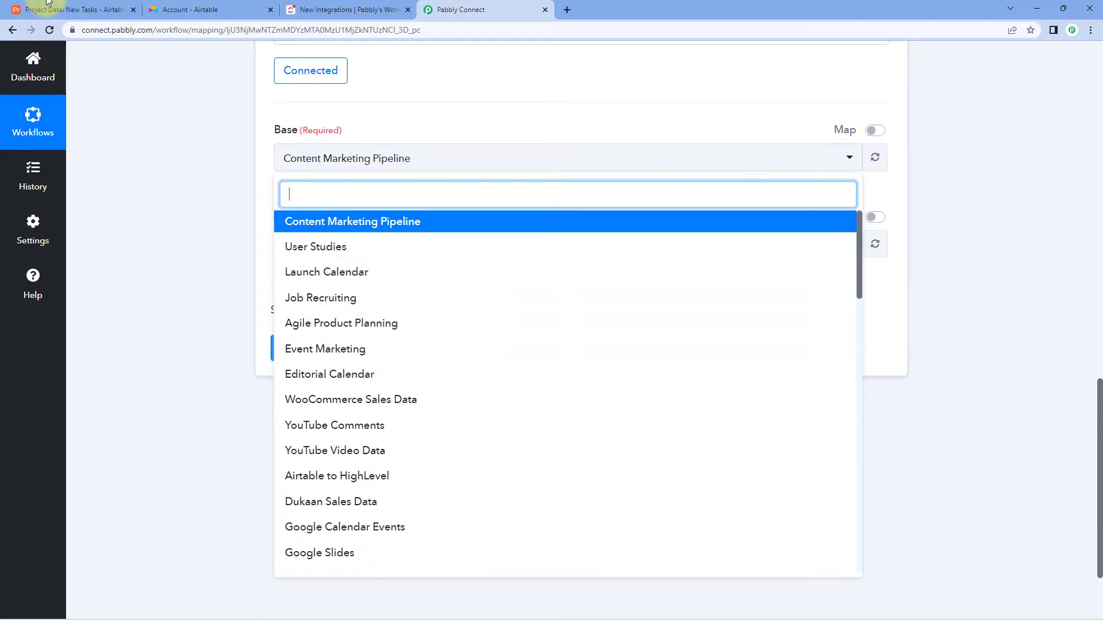
click(63, 9)
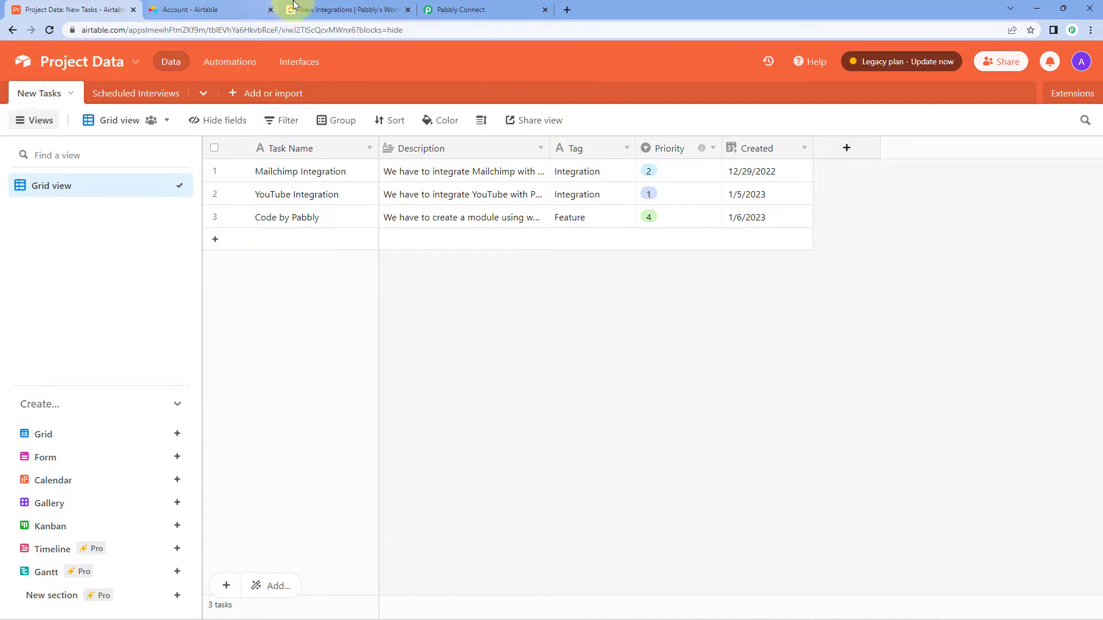
click(451, 9)
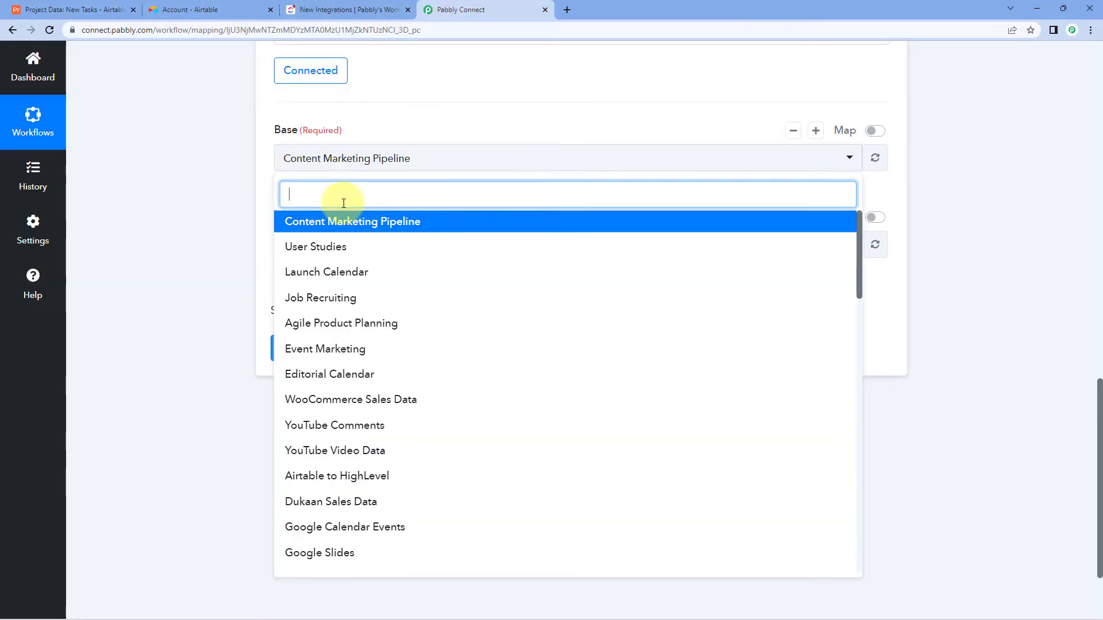
text(Pr)
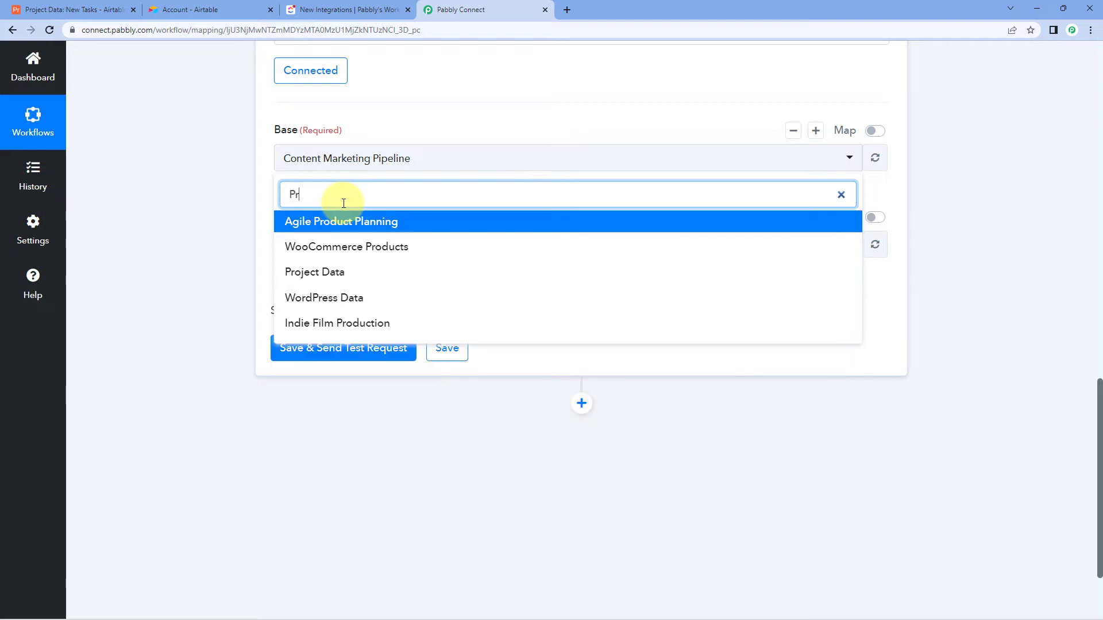
click(351, 275)
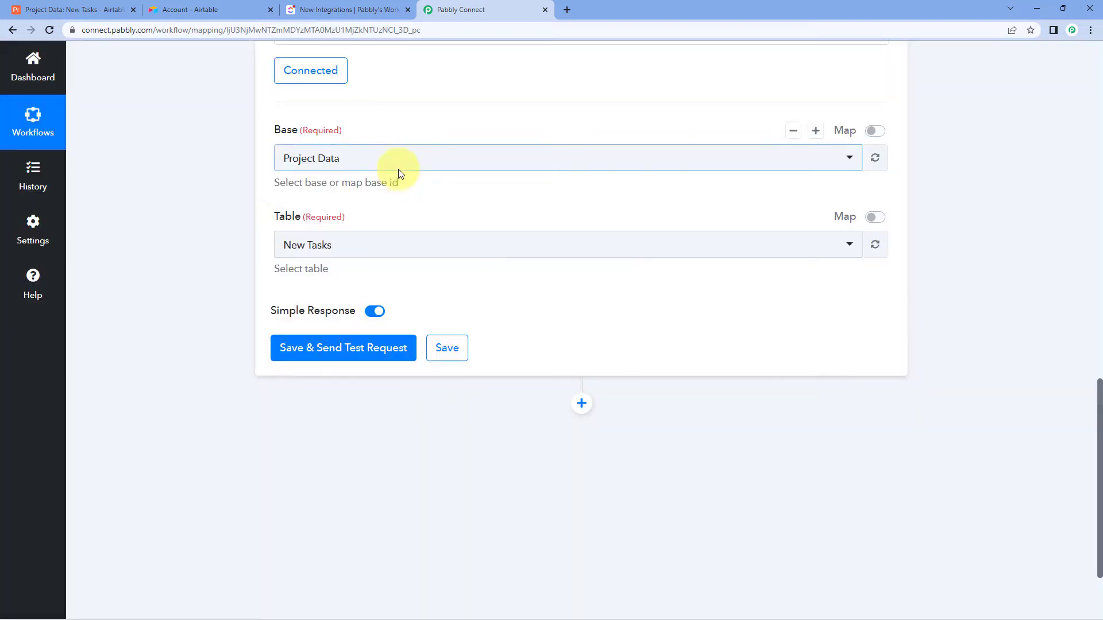
Select New Tasks as the table for the Airtable action, checking the table's name in Airtable.
click(404, 248)
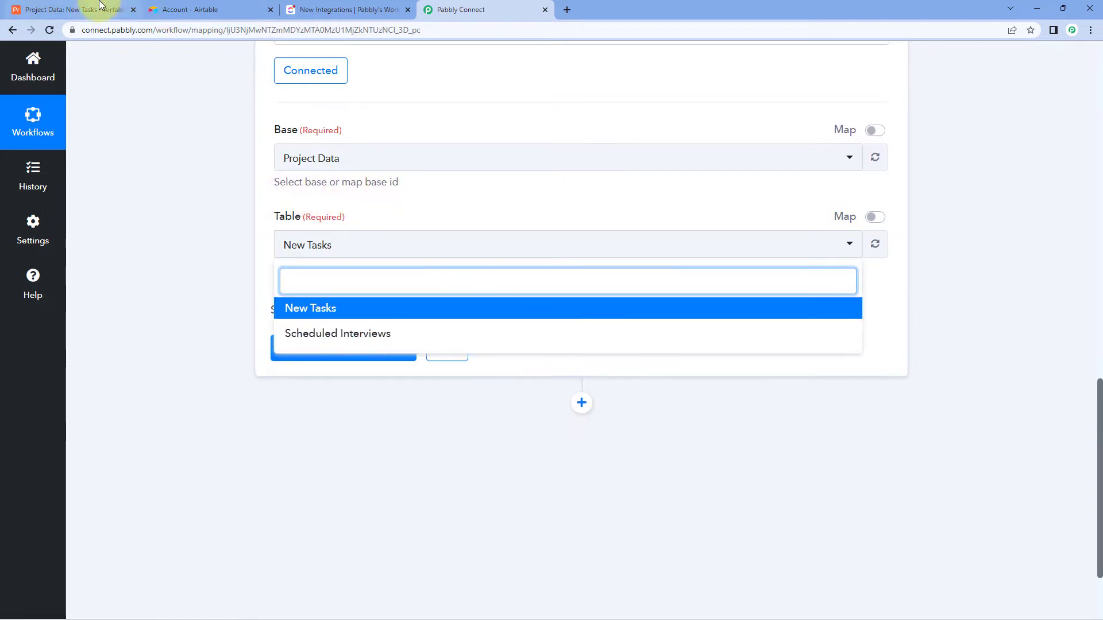
click(121, 9)
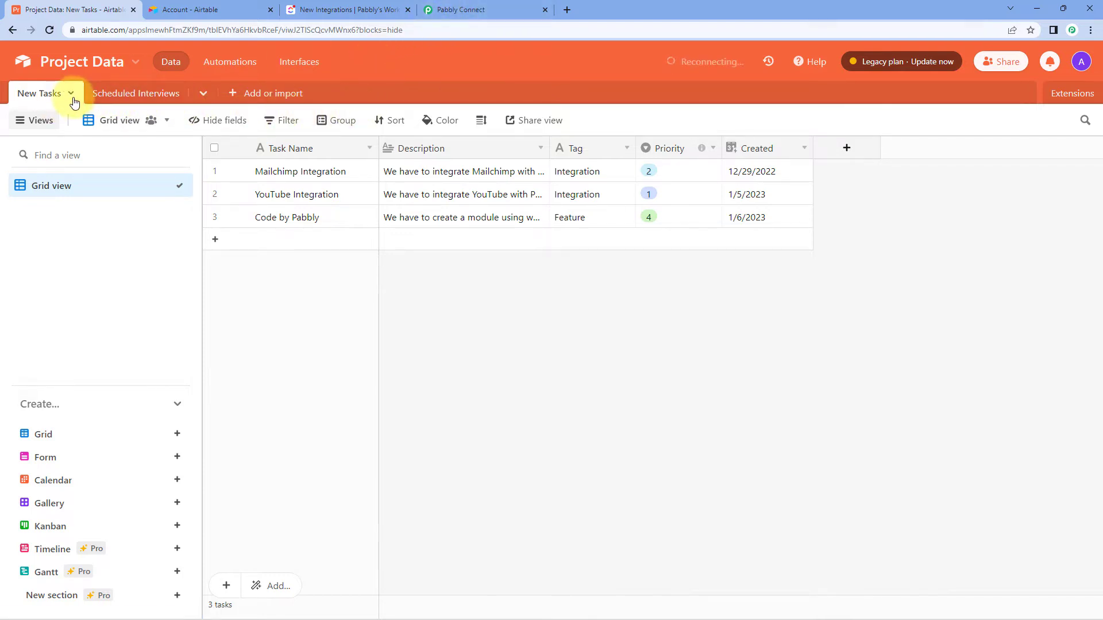
click(486, 9)
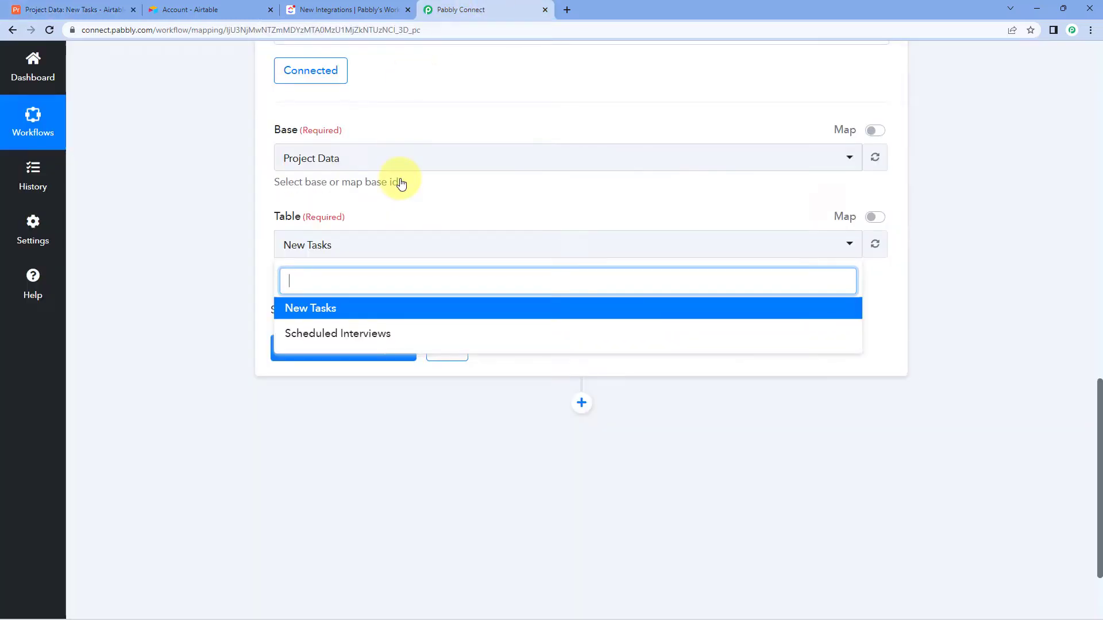
click(356, 308)
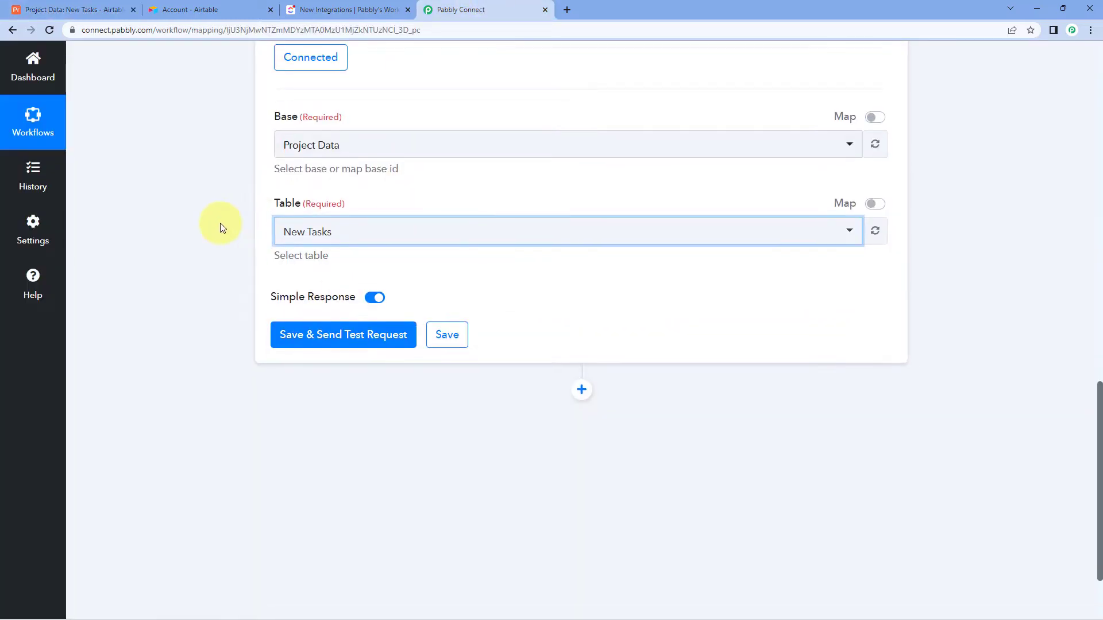
scroll(221, 227, down, 1)
mouse_move(283, 253)
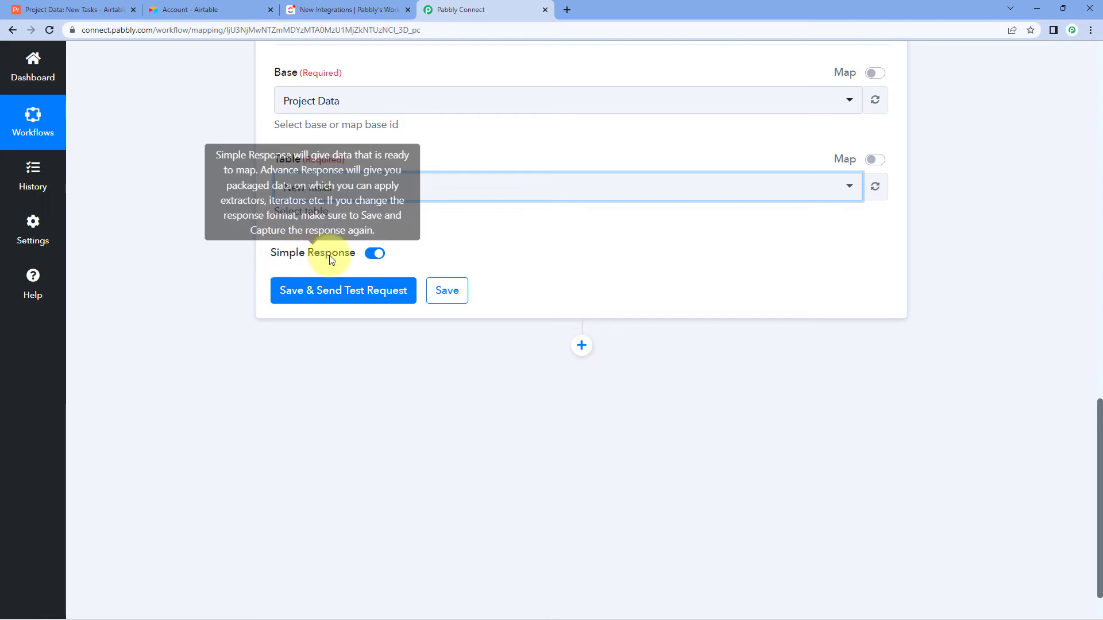
Turn off Simple Response for the Airtable action, then save it and send a test request to fetch the New Tasks records.
click(377, 254)
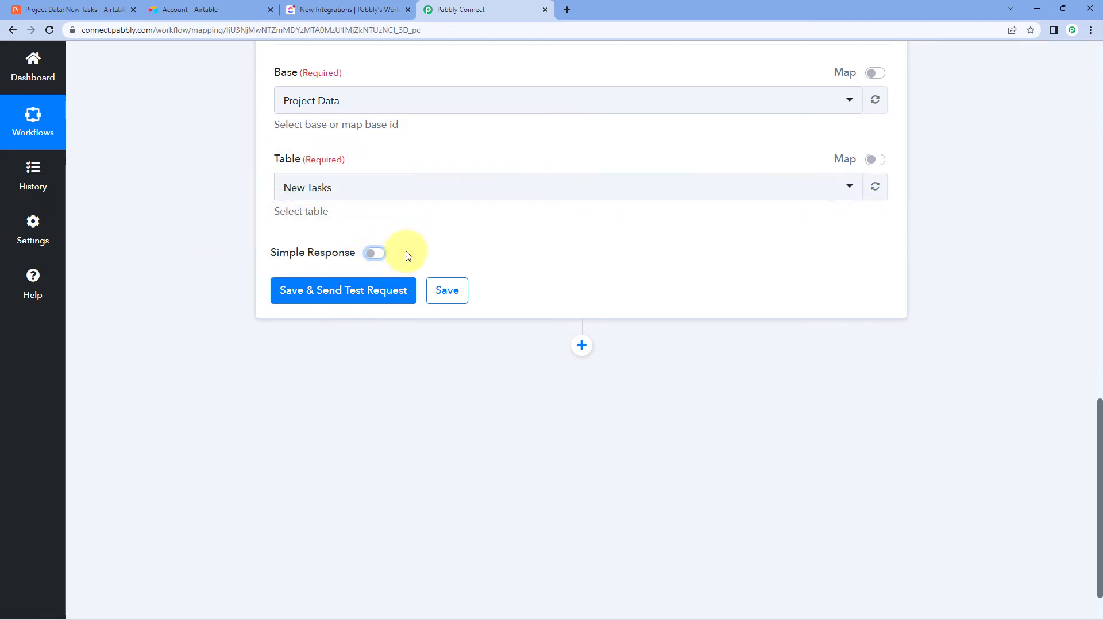
click(406, 252)
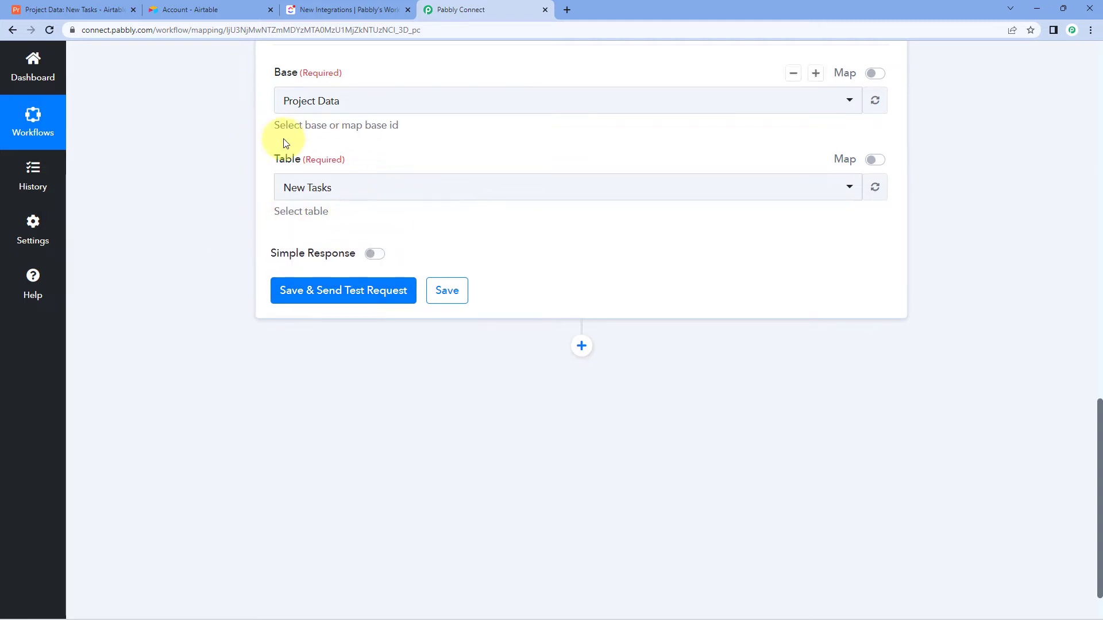
click(115, 10)
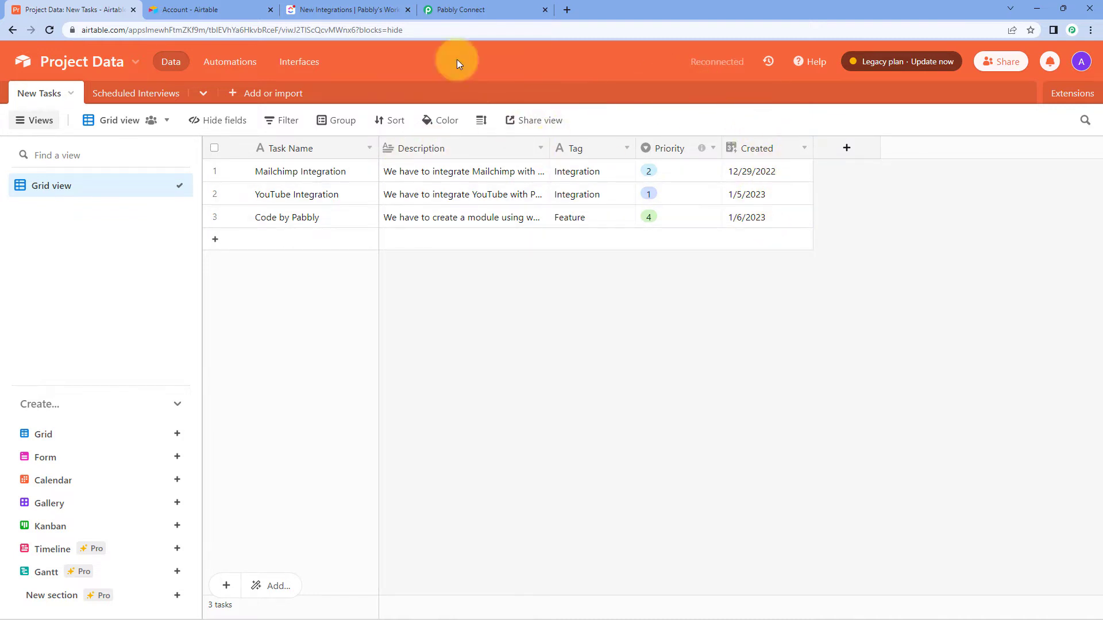
click(482, 4)
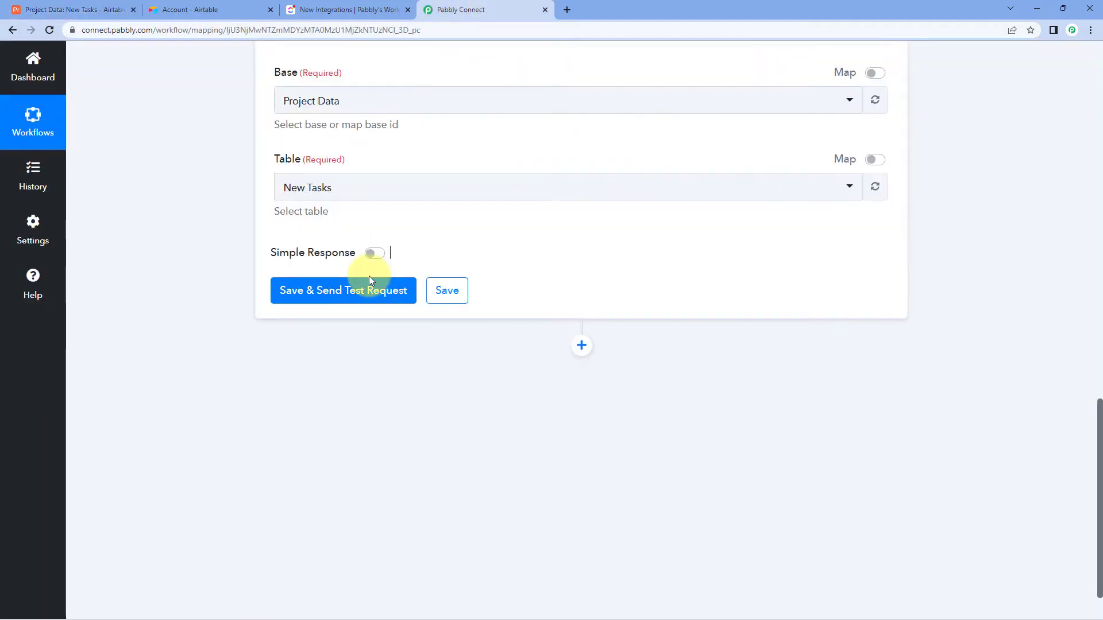
click(343, 292)
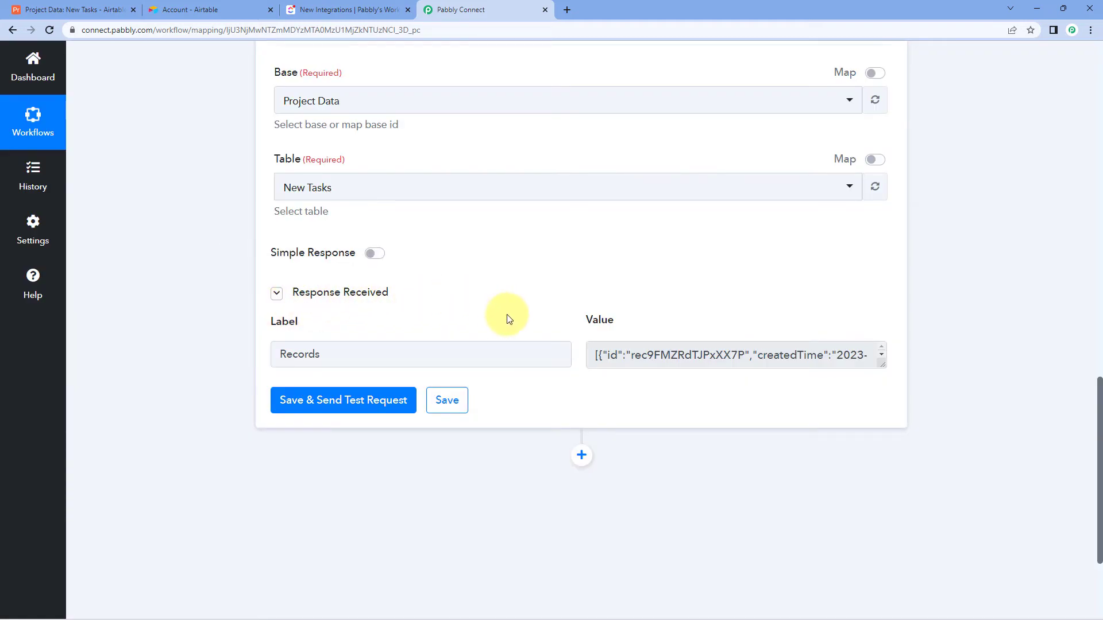
Enlarge the Records value box in the Airtable response so that its full content can be read.
drag(881, 364, 881, 536)
scroll(563, 288, down, 2)
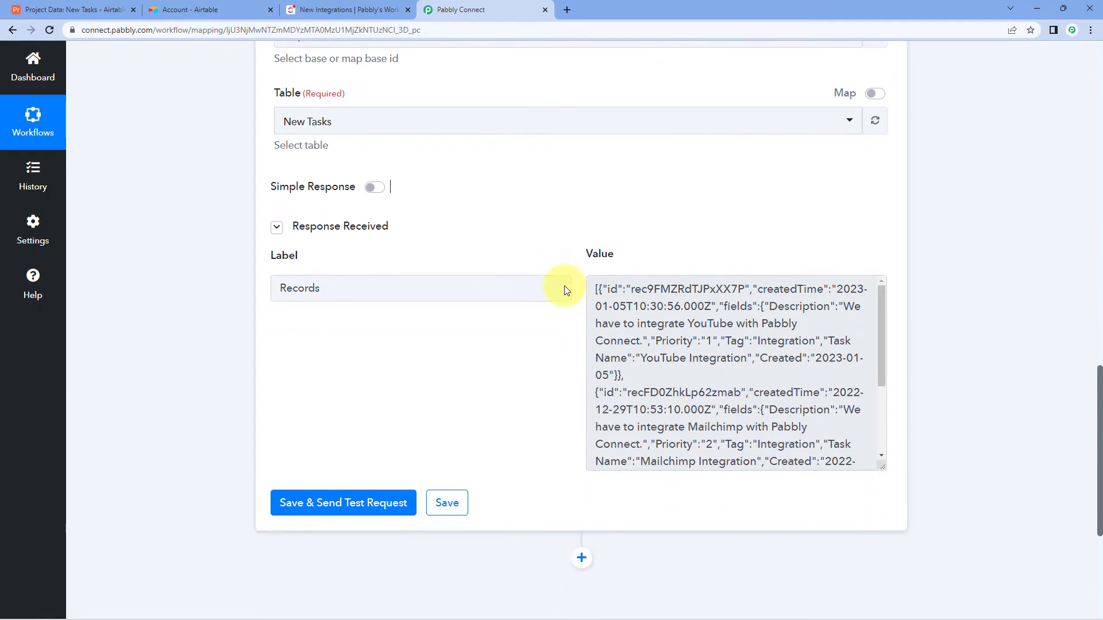
scroll(652, 260, down, 2)
scroll(652, 260, up, 3)
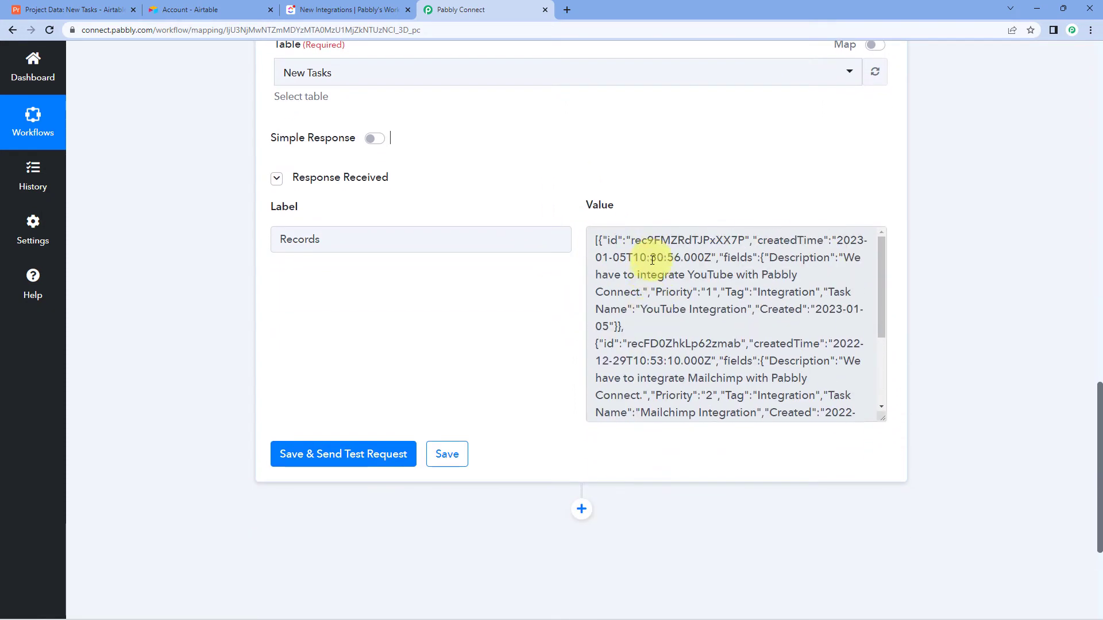
drag(880, 416, 879, 550)
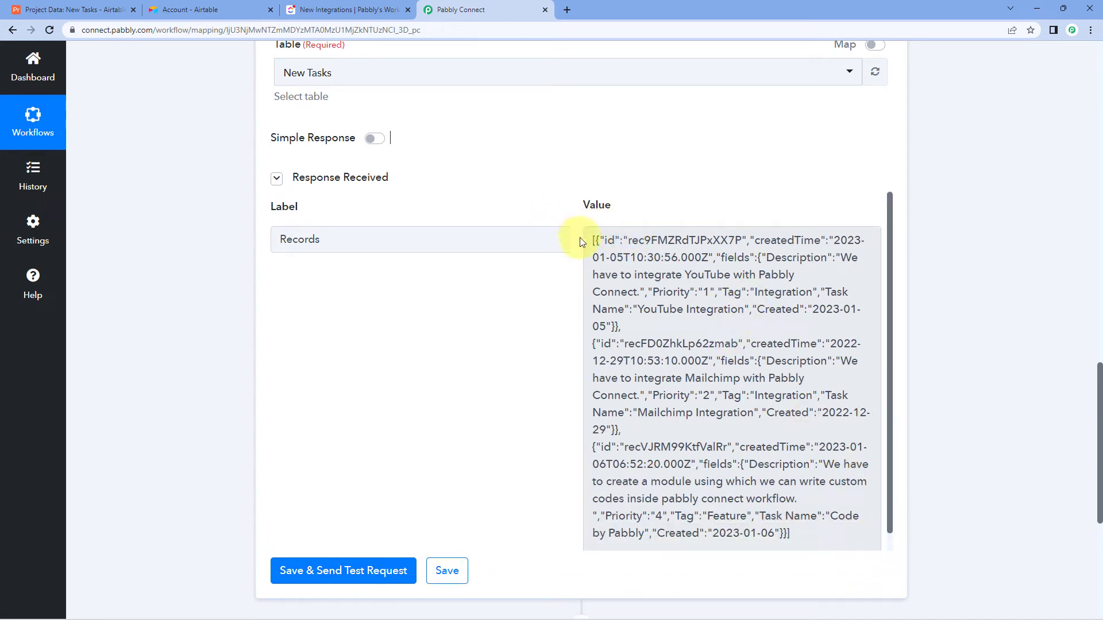
Compare the Records array in the Airtable response with the rows of the New Tasks table in Airtable.
click(69, 10)
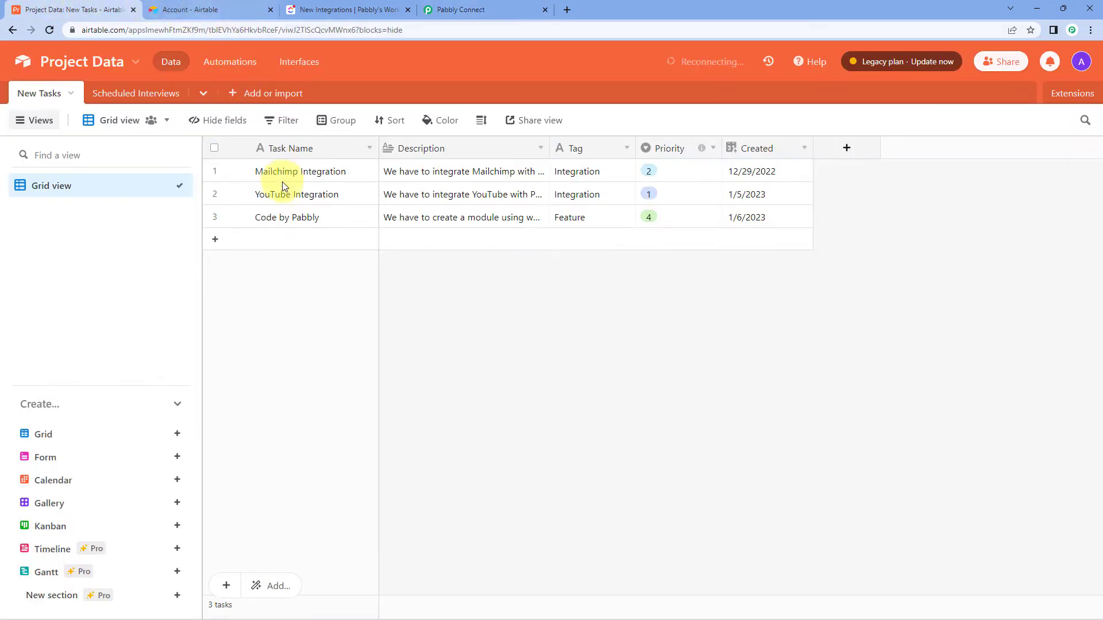
click(459, 10)
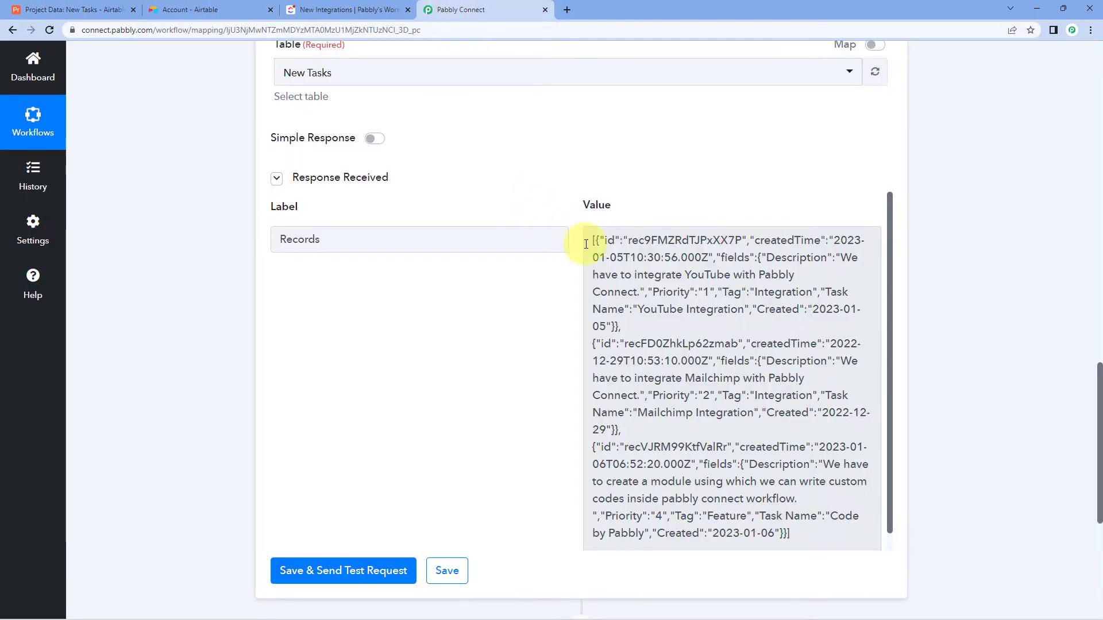
click(587, 244)
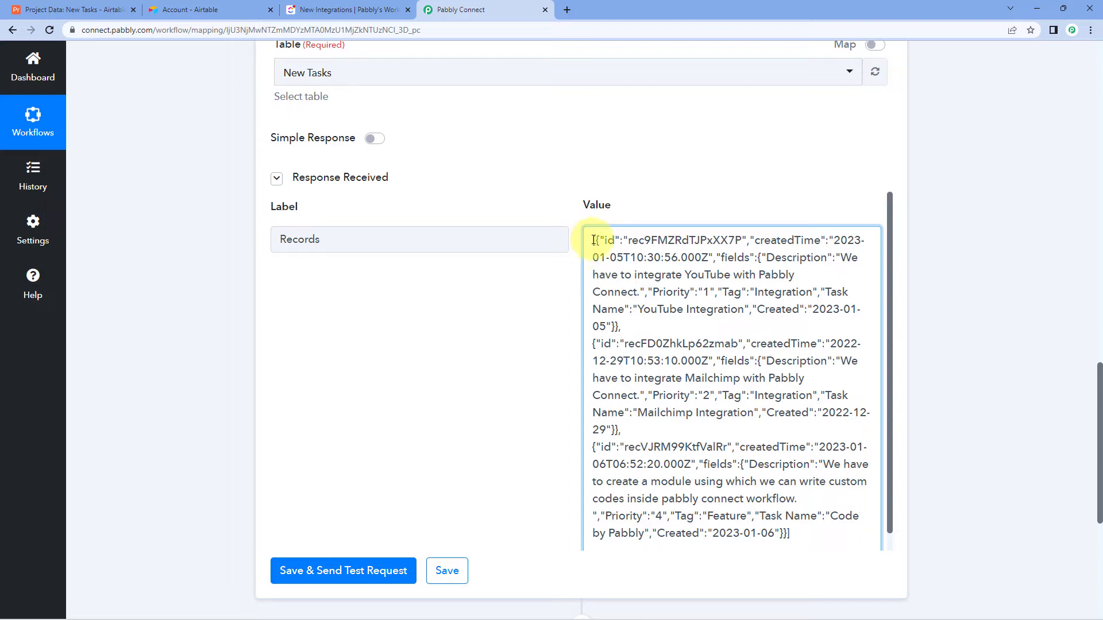
drag(593, 241, 684, 514)
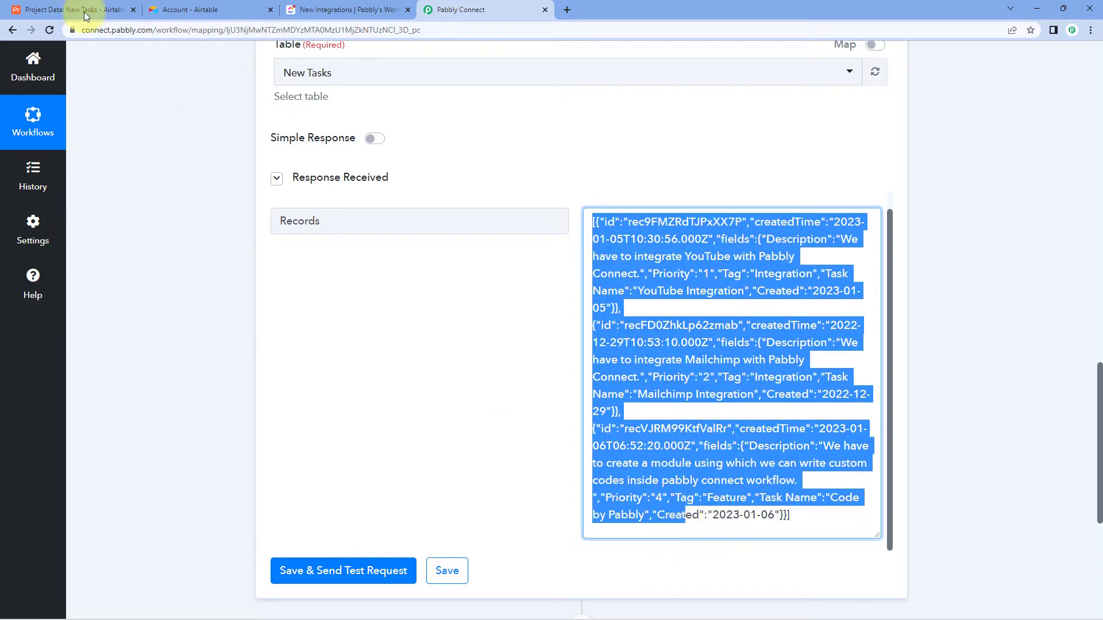
click(99, 8)
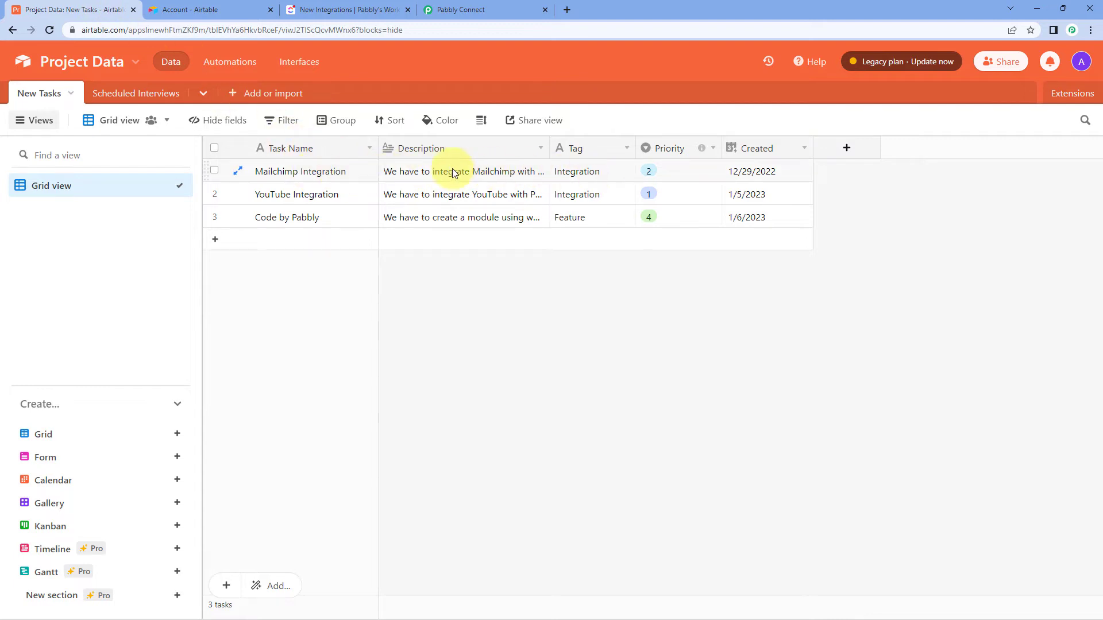
click(487, 5)
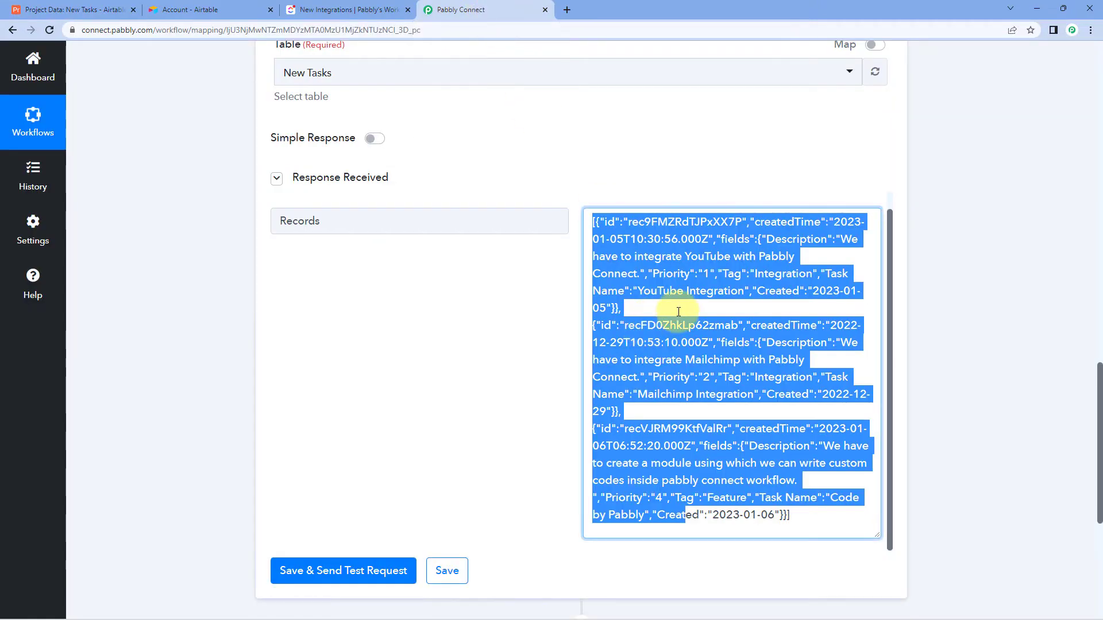
click(682, 312)
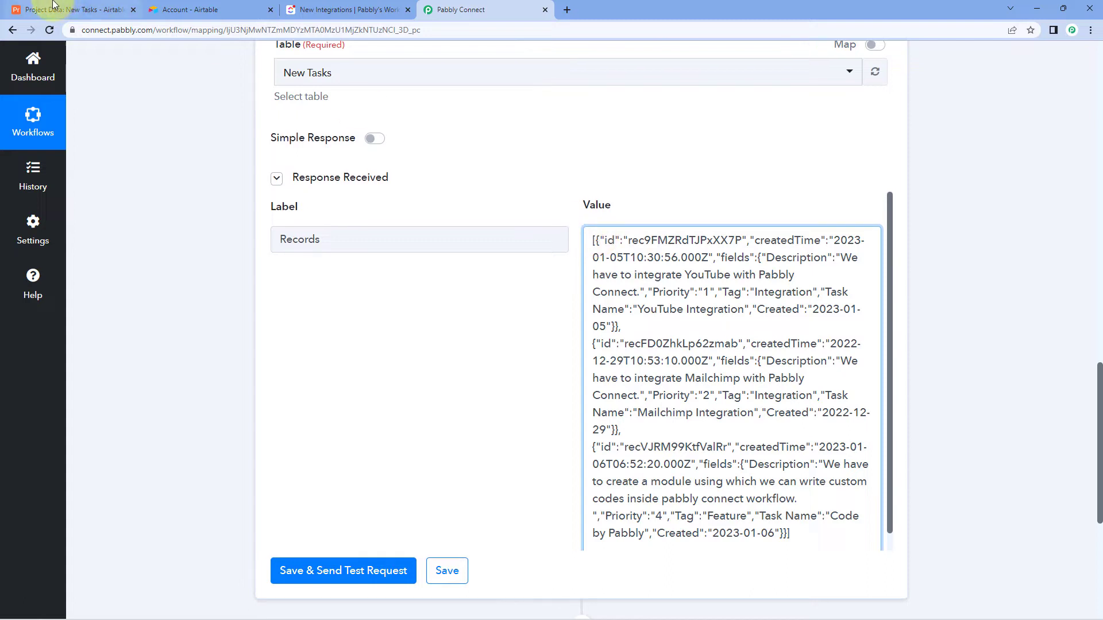
click(69, 10)
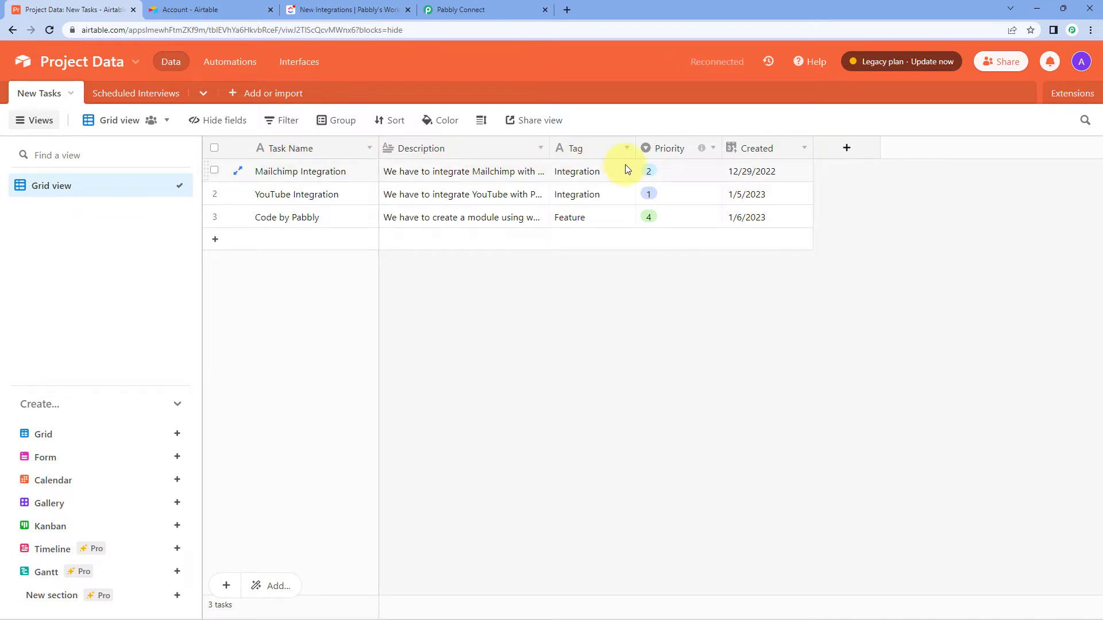
click(488, 10)
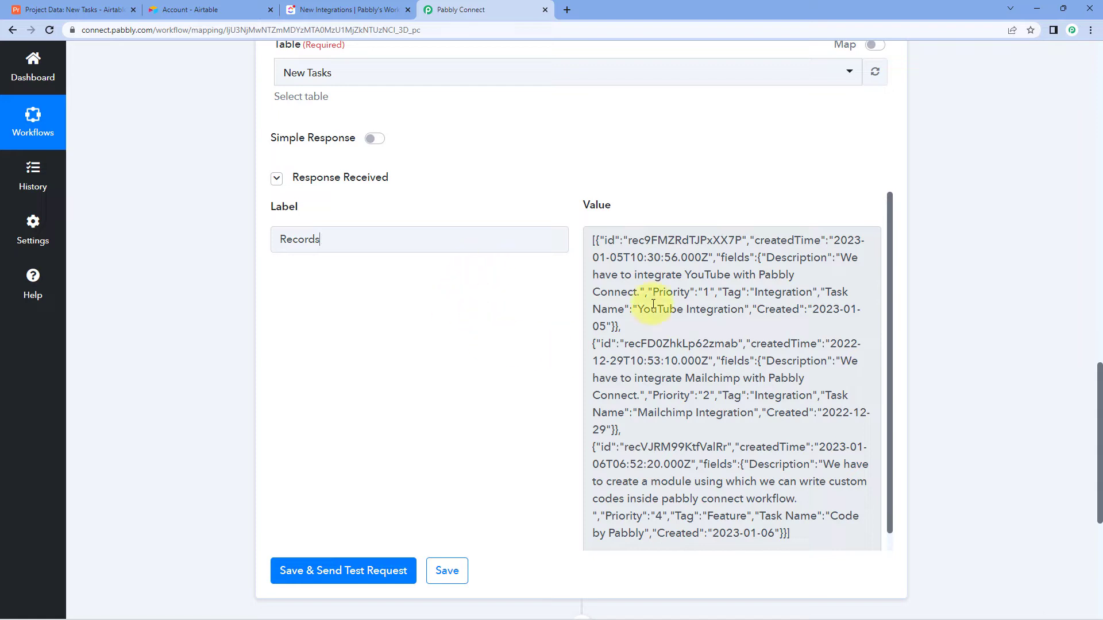
drag(595, 240, 519, 327)
click(518, 323)
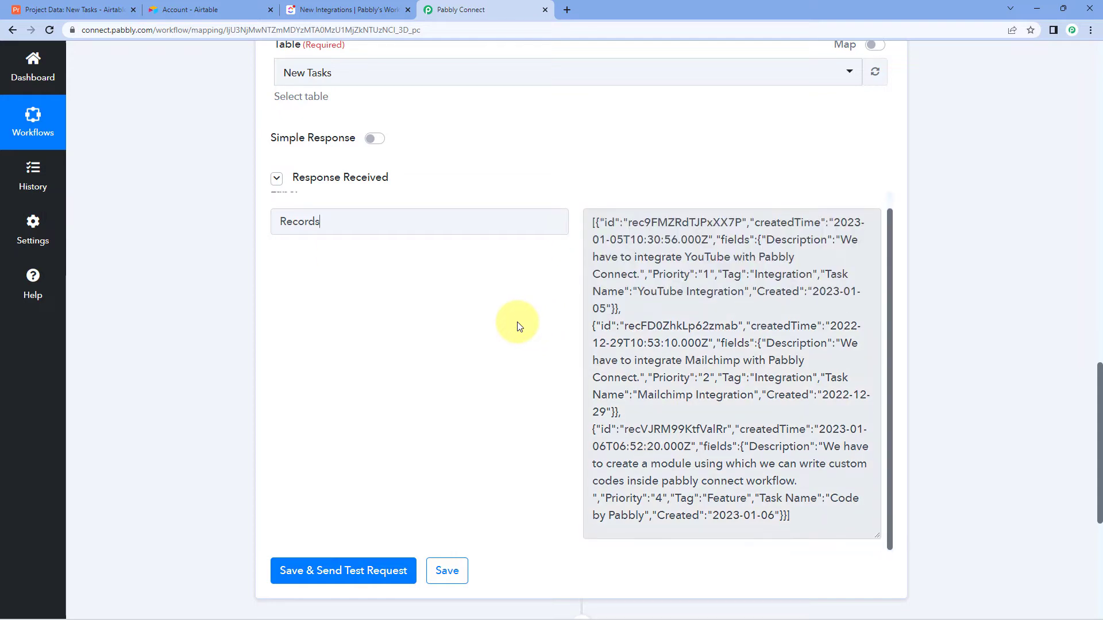
Add a new action step below the Airtable action and choose Iterator as its app.
scroll(528, 314, down, 4)
scroll(529, 314, down, 2)
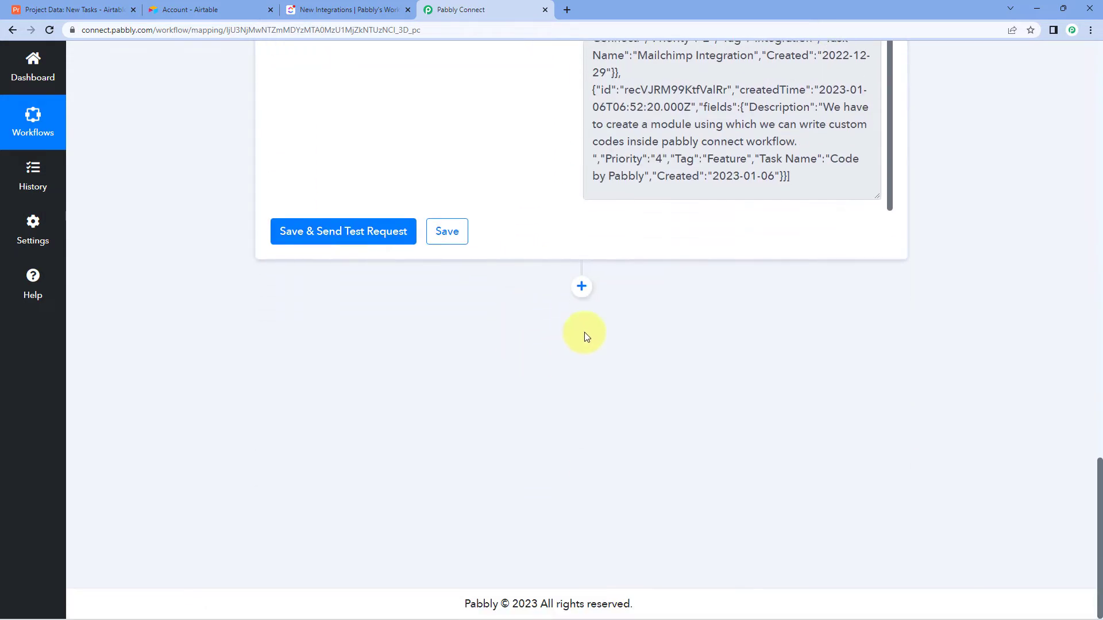
click(581, 286)
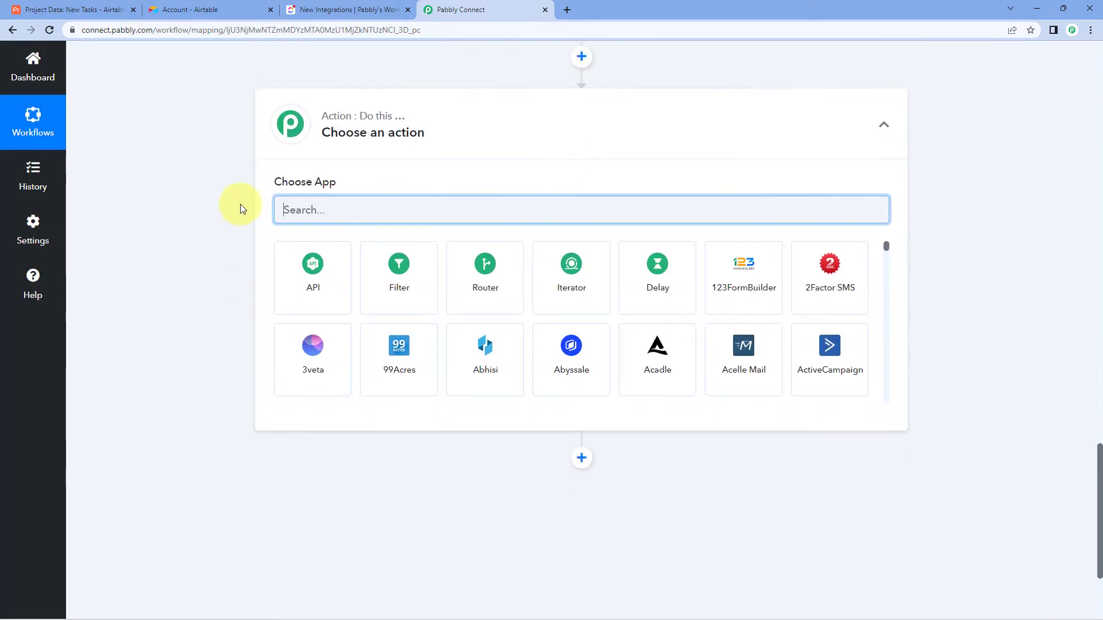
click(552, 281)
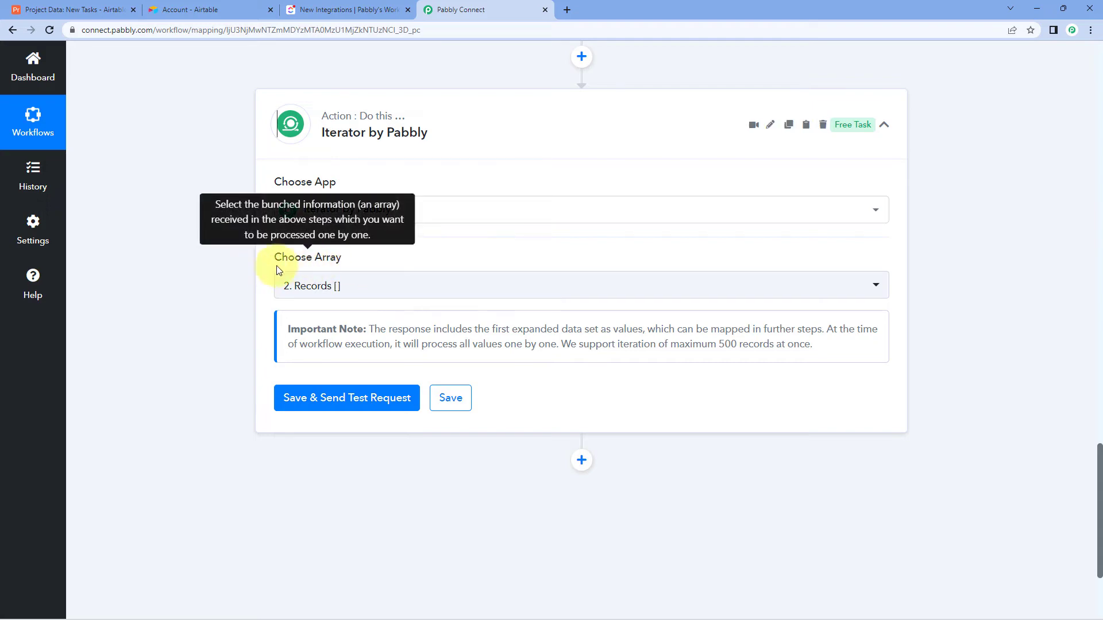
Check that the iterator's array is 2. Records [] from the Airtable response, then save the iterator and send a test request.
click(318, 286)
scroll(219, 246, up, 10)
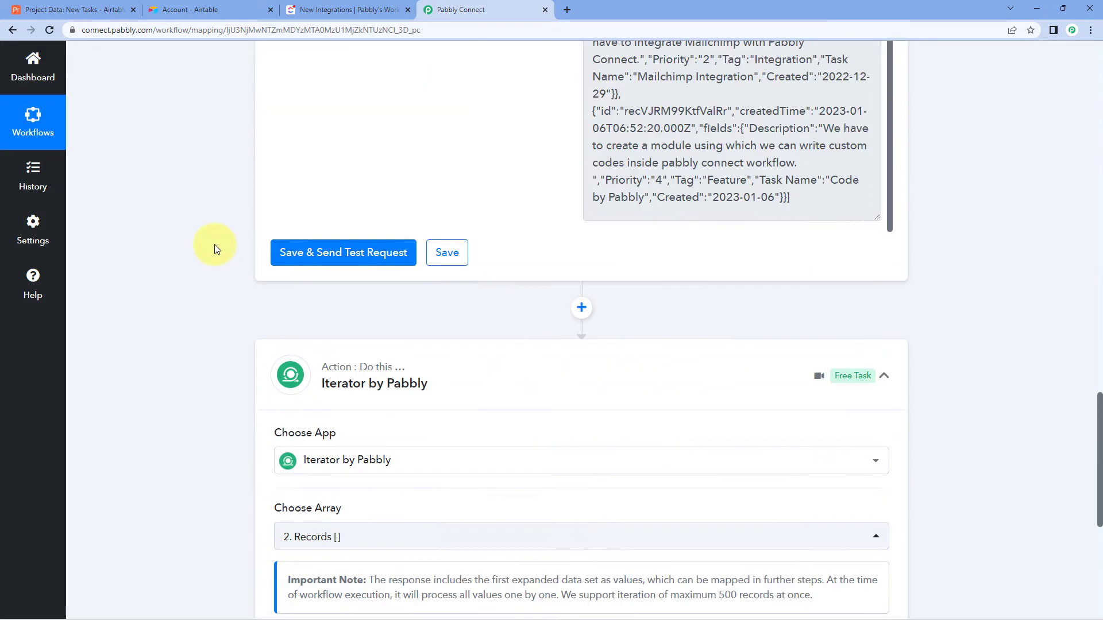
drag(332, 227, 257, 229)
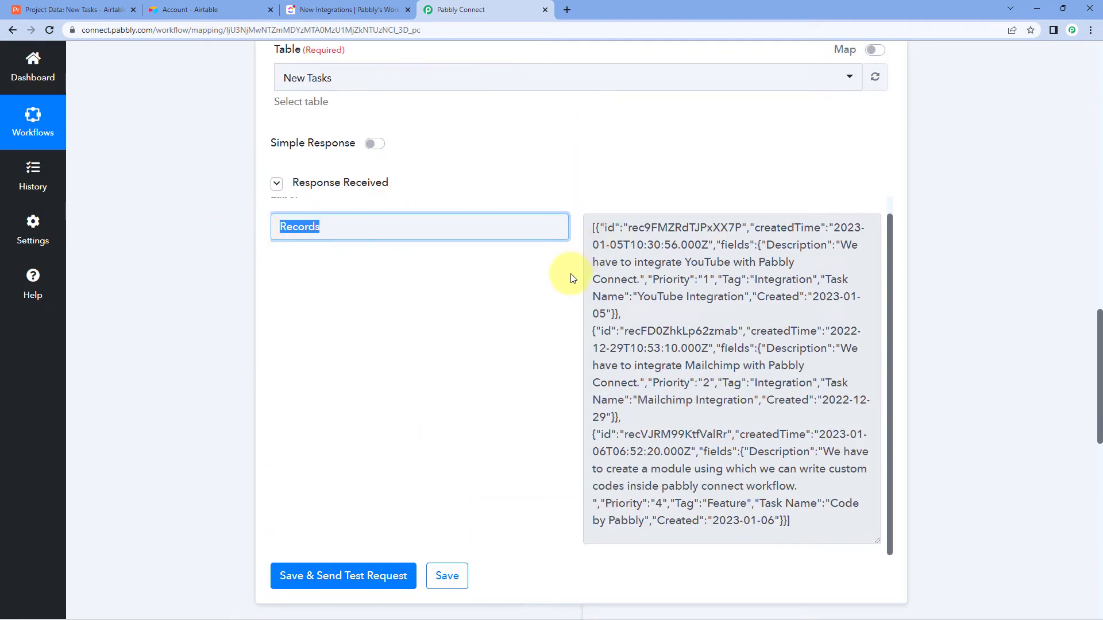
scroll(569, 275, up, 1)
click(246, 320)
scroll(245, 319, down, 10)
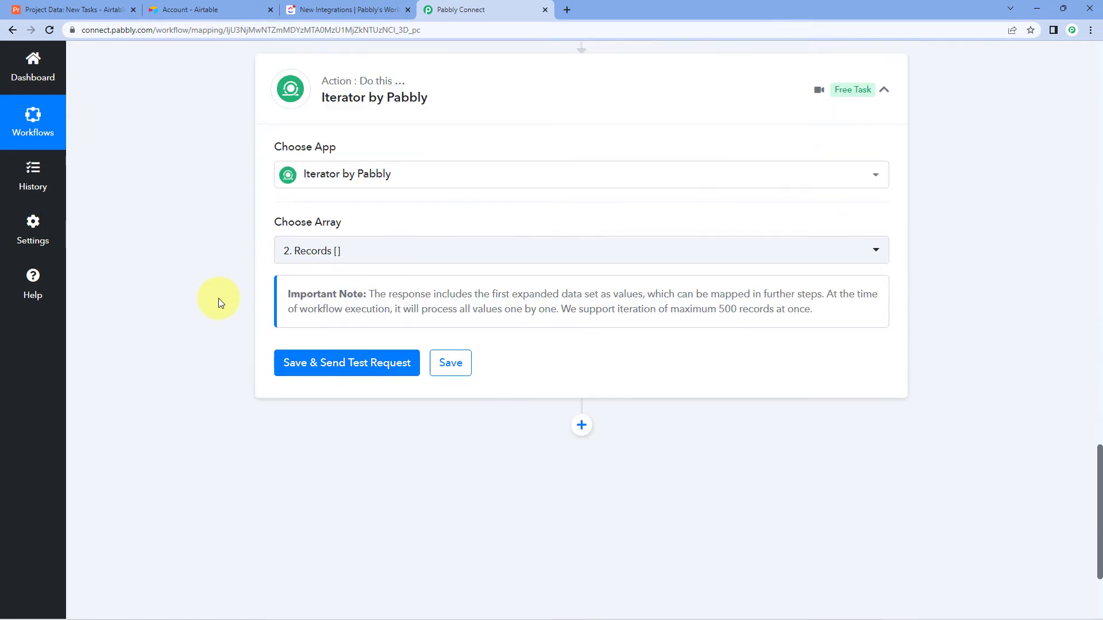
click(342, 283)
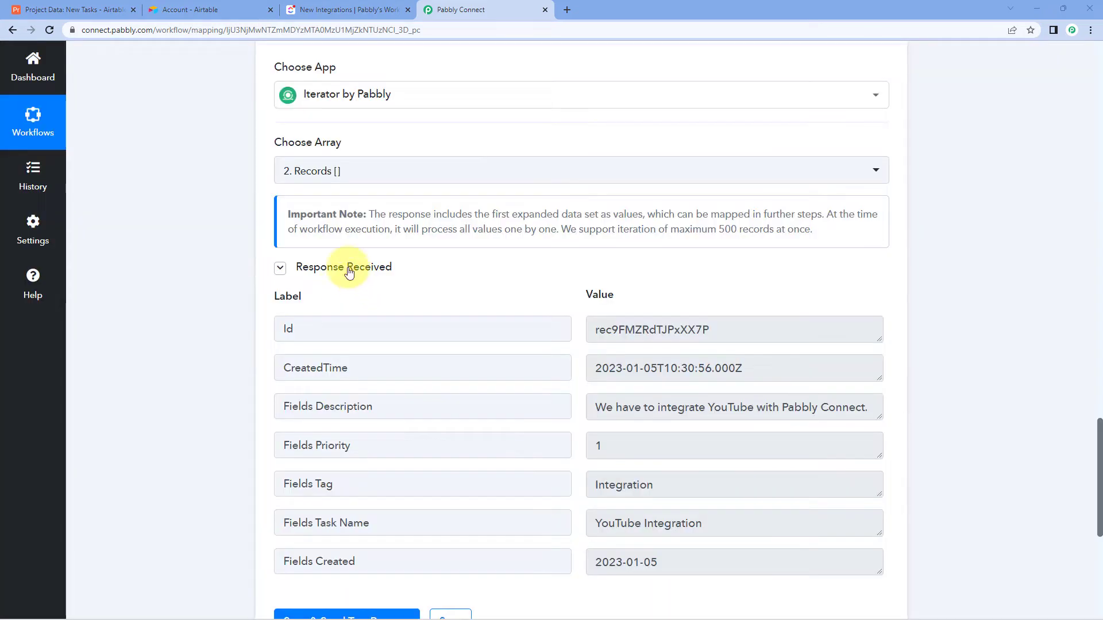
Examine the iterator's response and locate the matching first record in the Airtable action's Records value.
scroll(477, 272, down, 1)
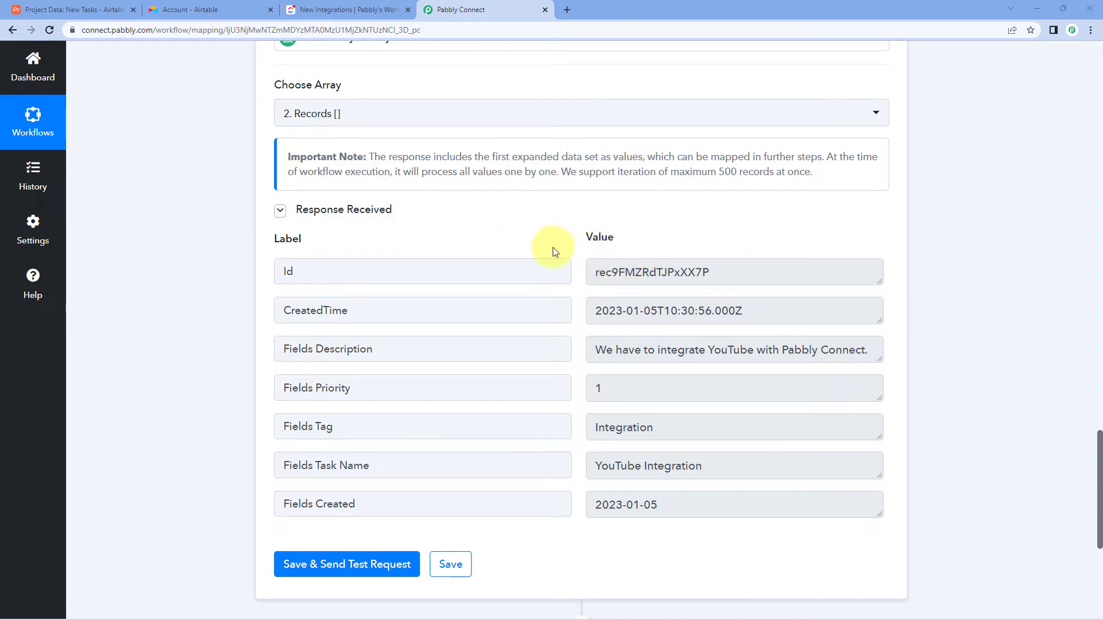
scroll(590, 248, up, 10)
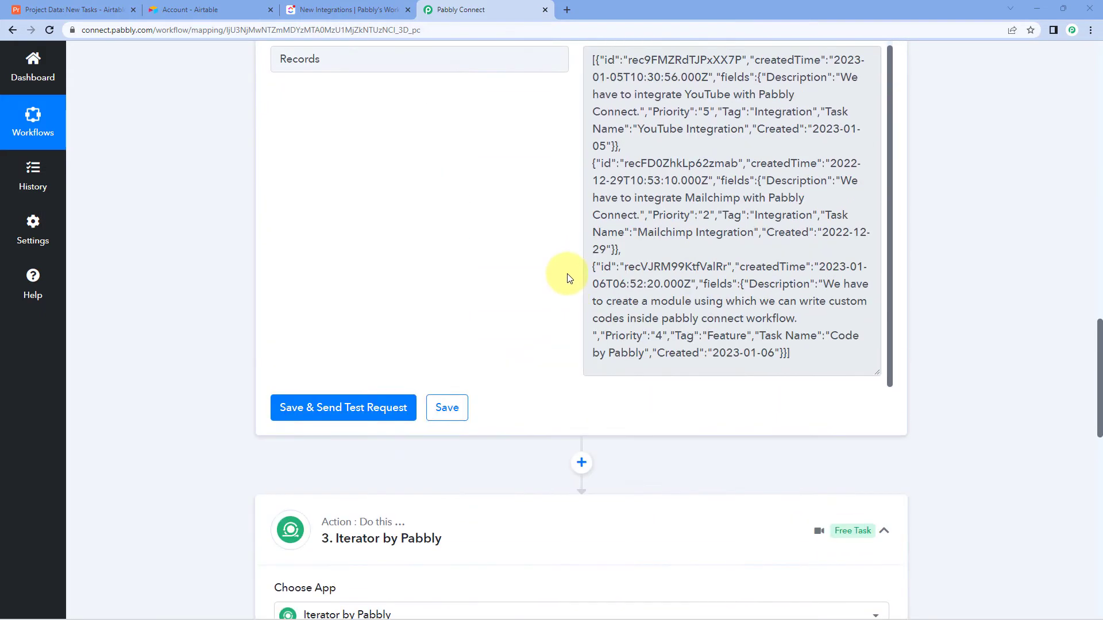
scroll(622, 146, up, 1)
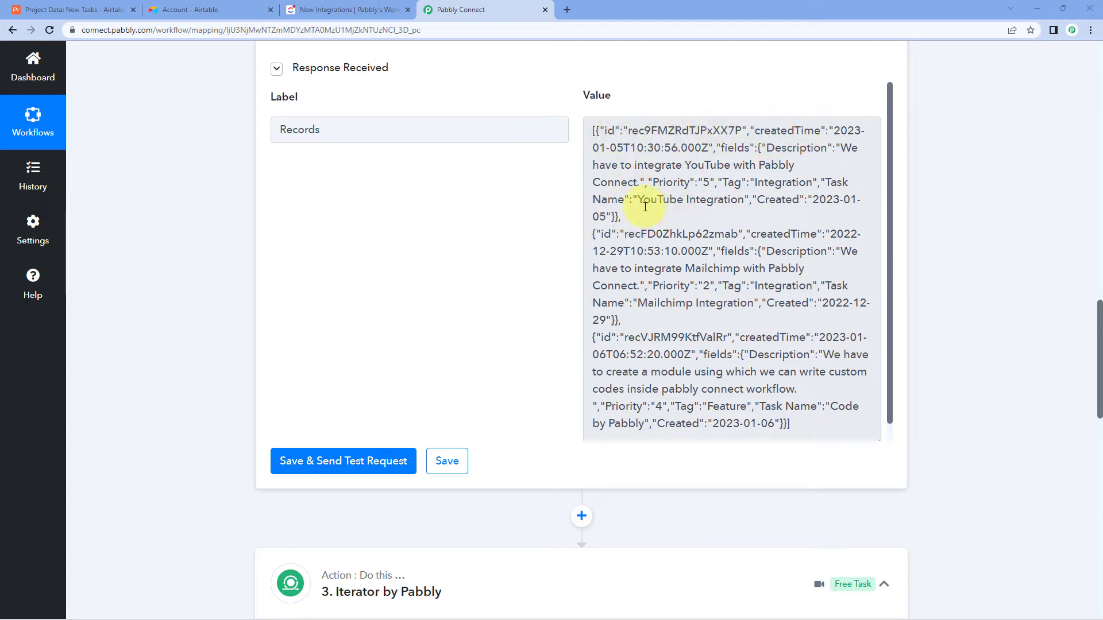
drag(617, 216, 592, 134)
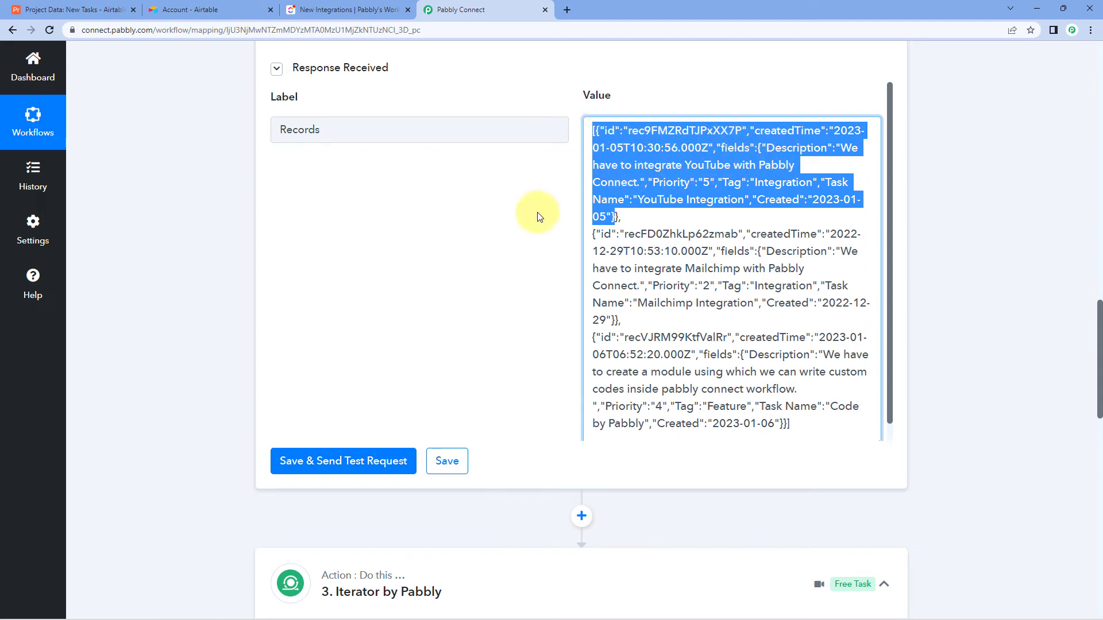
scroll(538, 217, down, 13)
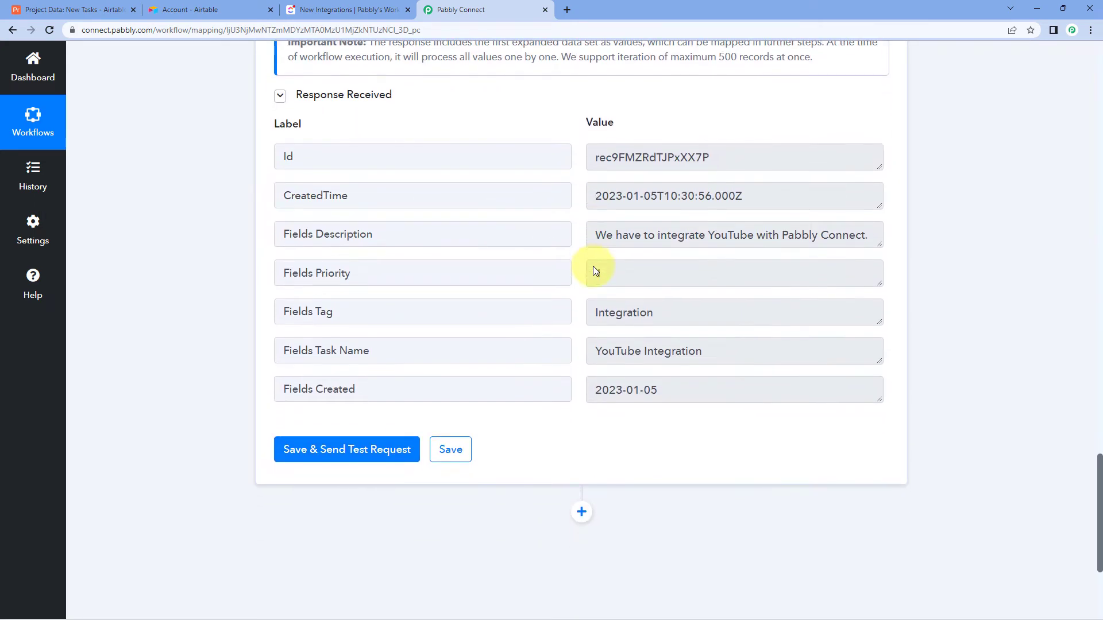
Check the iterator's task name, tag, priority, description and created time against the YouTube Integration row in Airtable, then return to the workflow.
triple_click(635, 351)
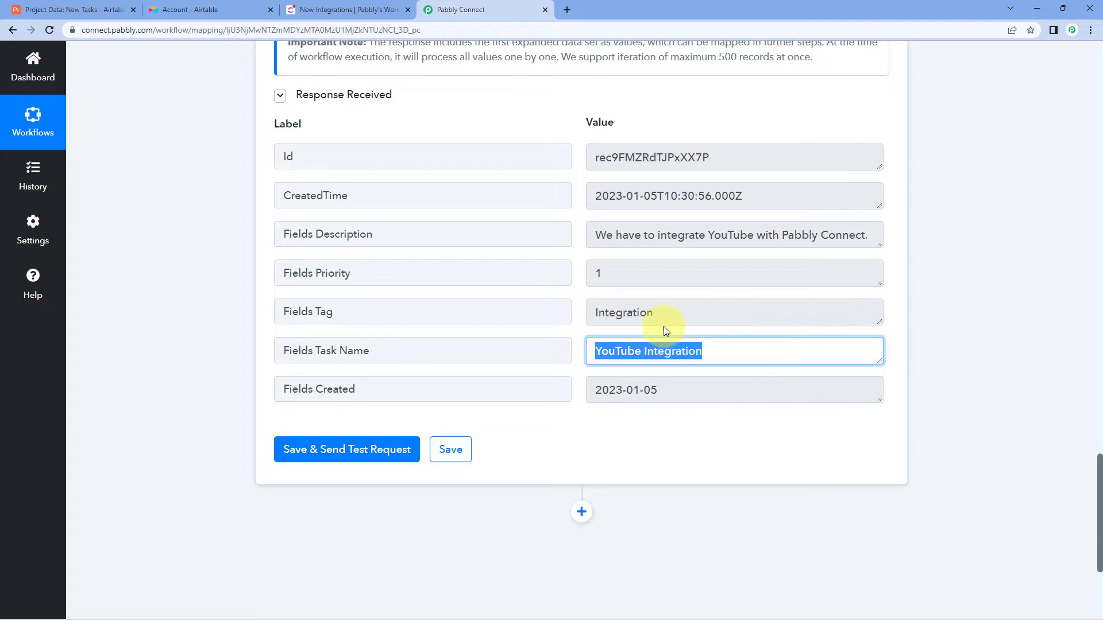
triple_click(615, 308)
triple_click(609, 264)
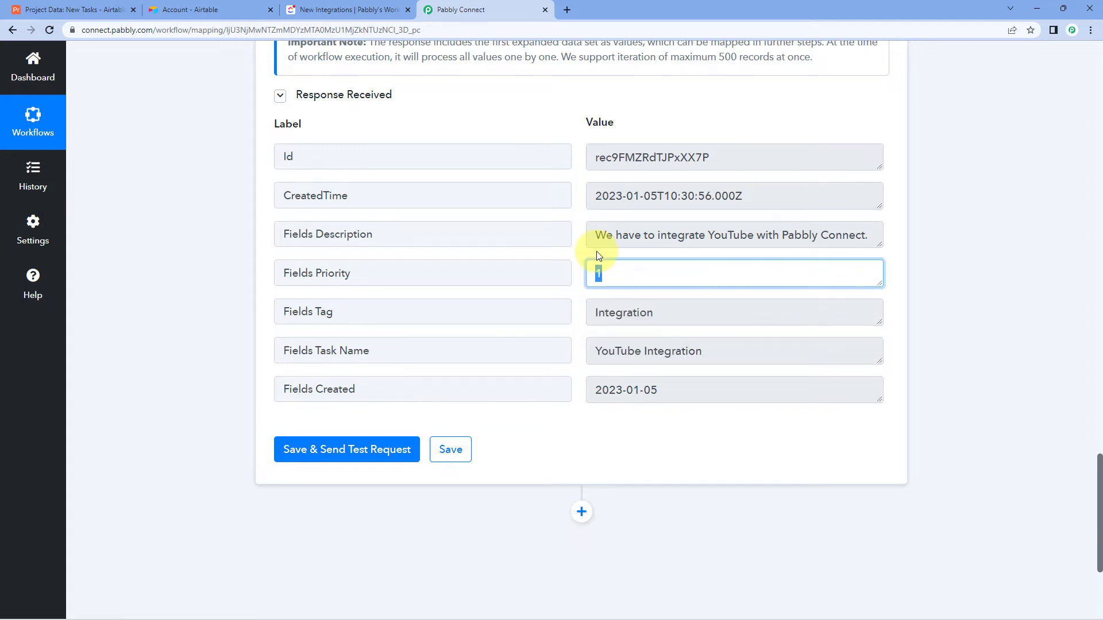
click(651, 238)
click(641, 197)
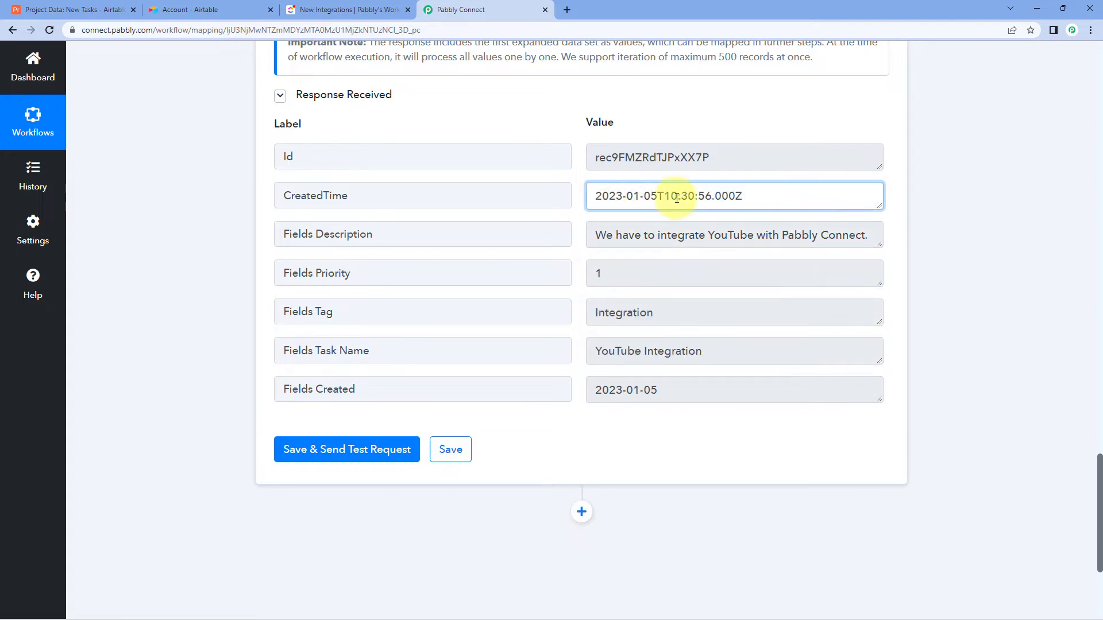
click(109, 10)
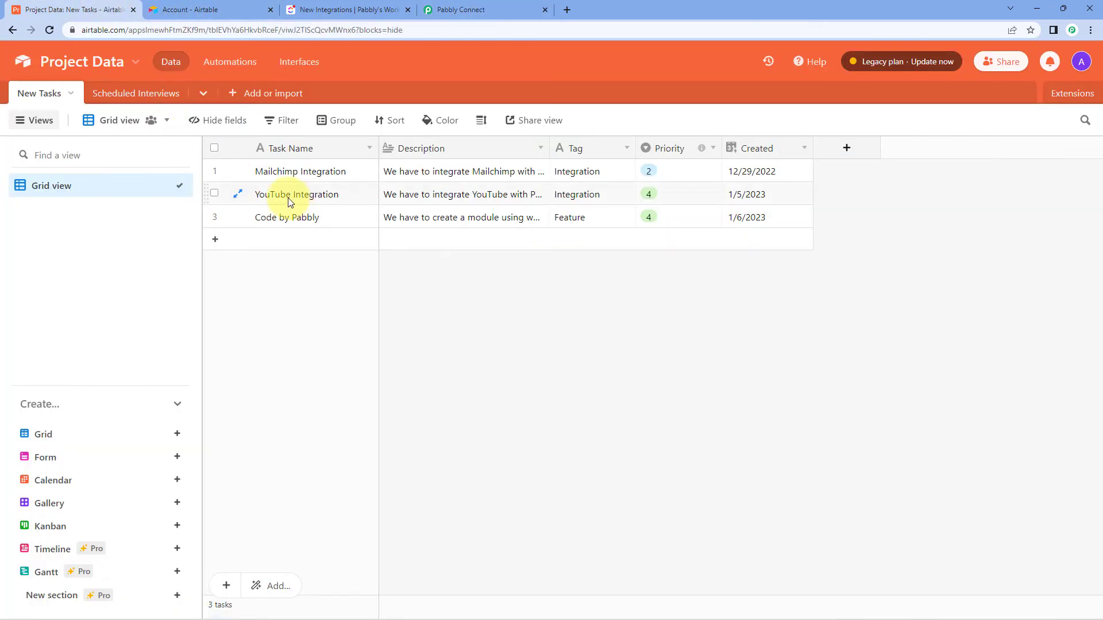
click(465, 4)
scroll(542, 160, up, 8)
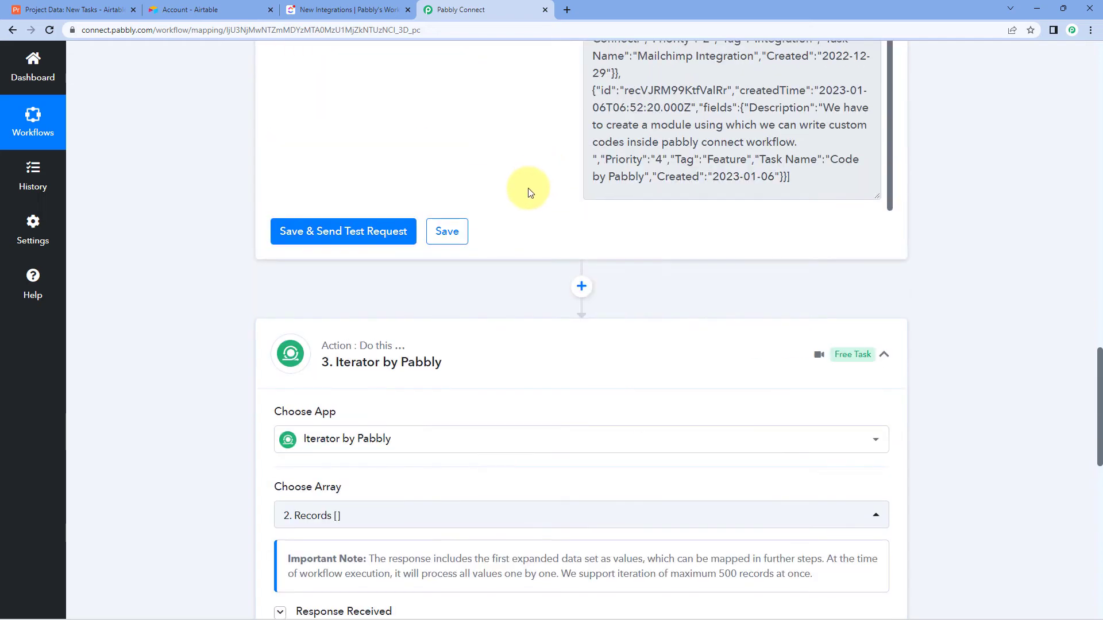
Compare the full Records value in the Airtable action's response with the separate fields in the iterator's response.
scroll(524, 214, up, 10)
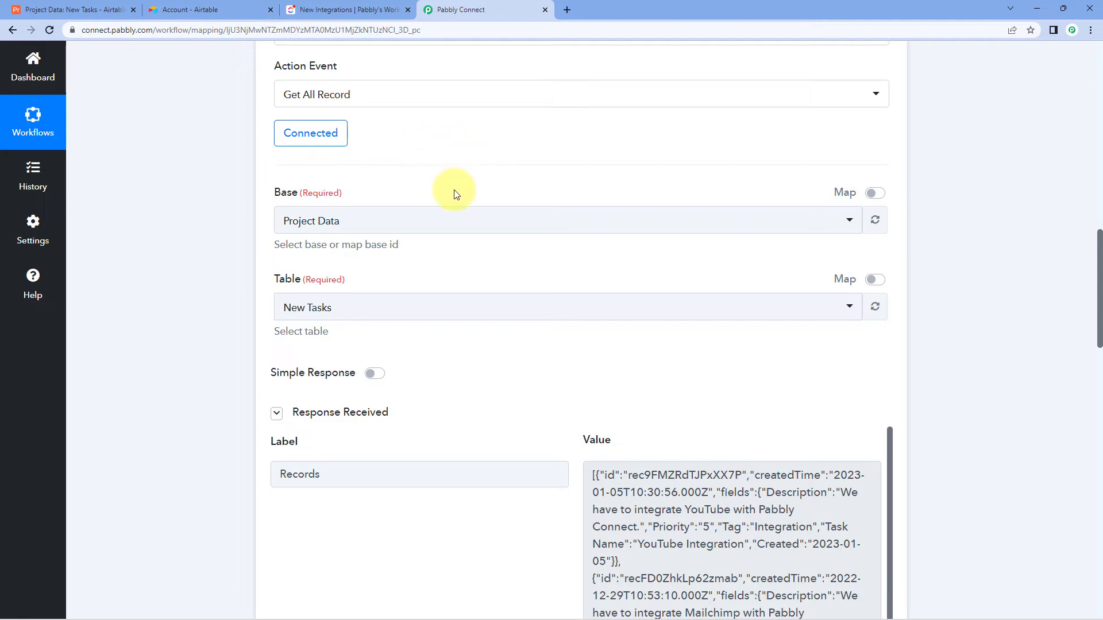
scroll(436, 302, down, 3)
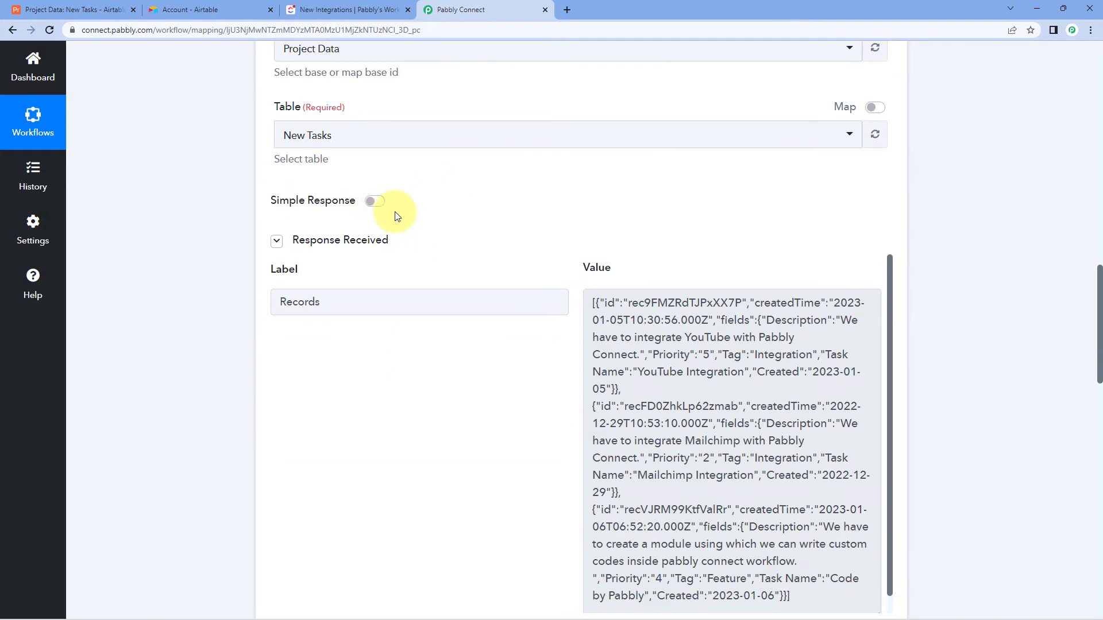
scroll(517, 222, down, 2)
scroll(552, 262, down, 10)
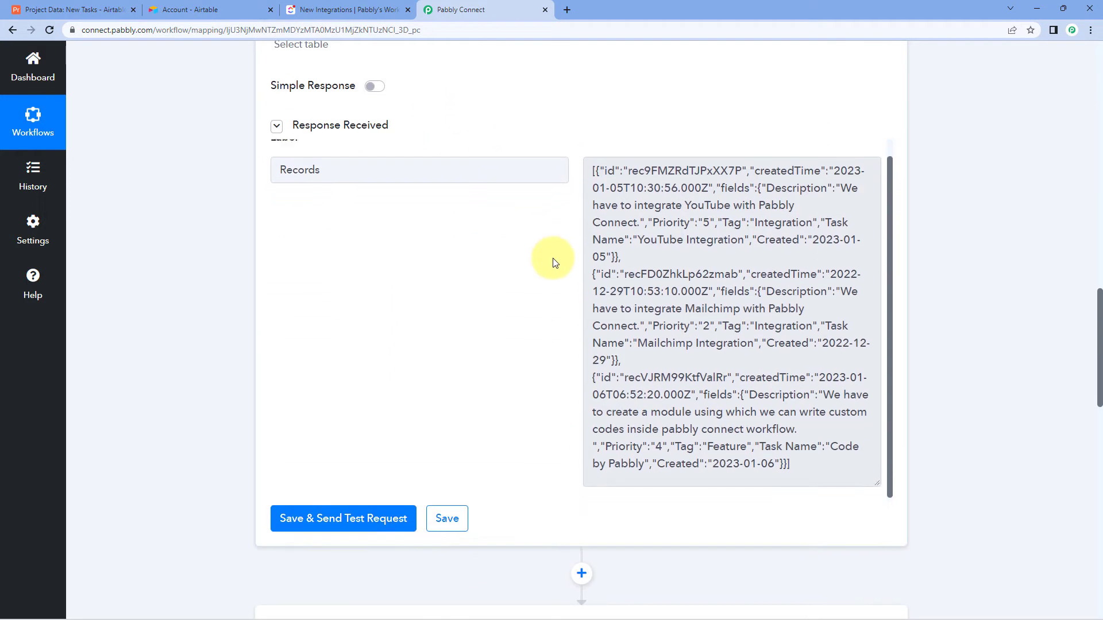
scroll(509, 264, down, 2)
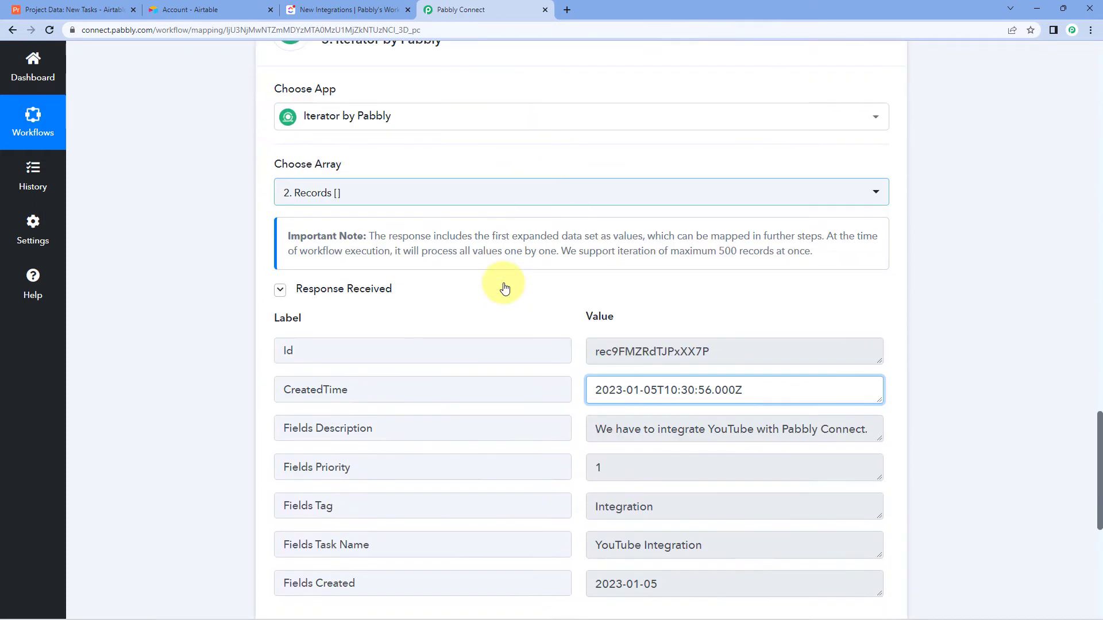
click(524, 224)
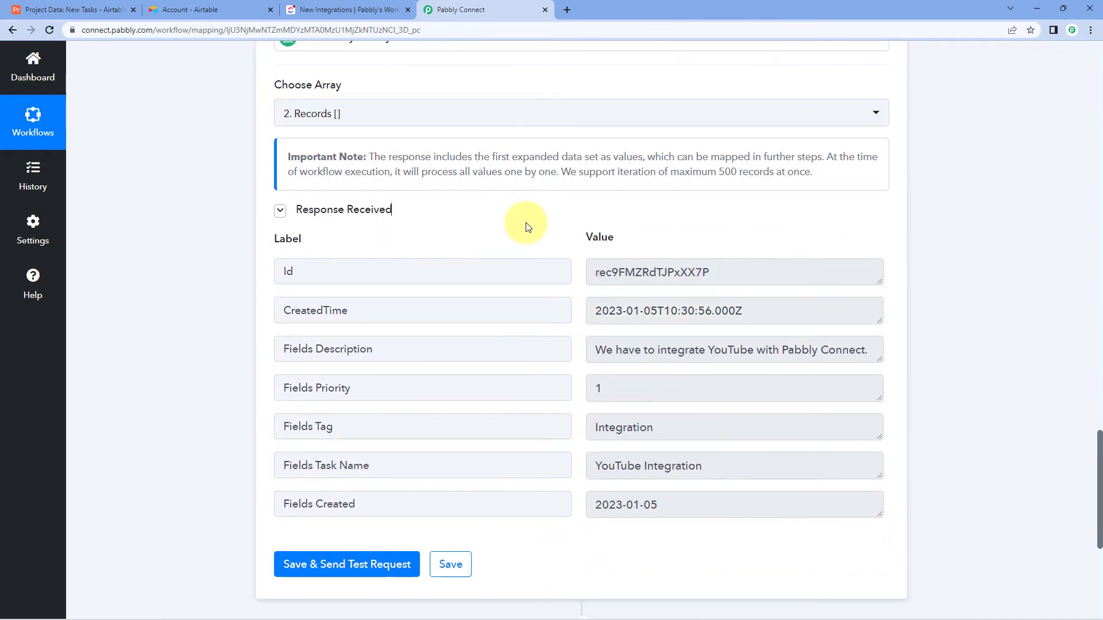
scroll(529, 227, up, 10)
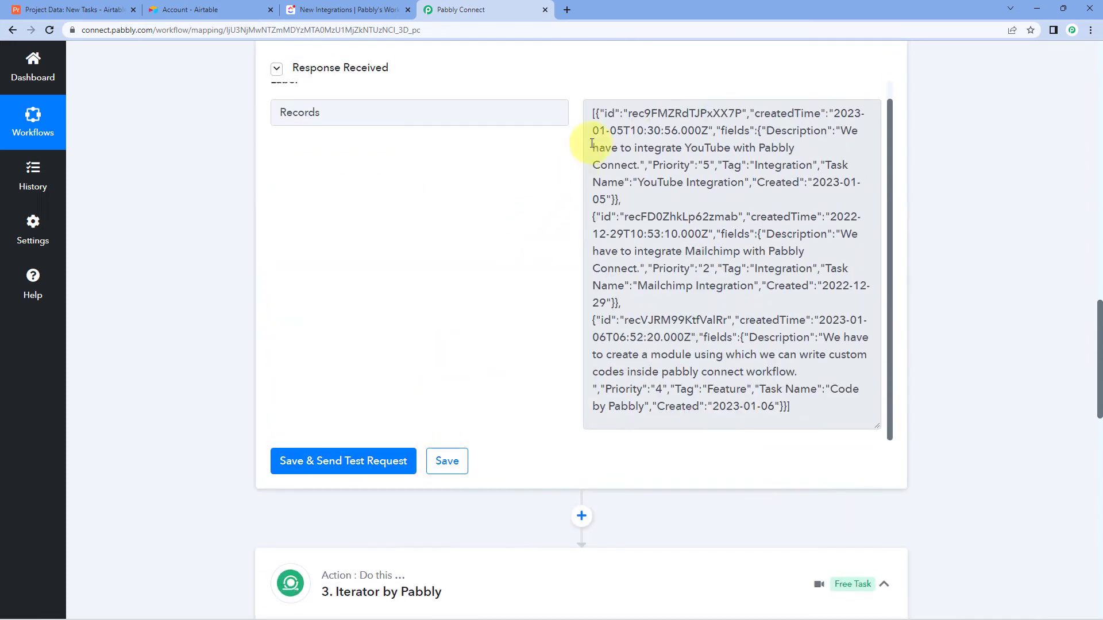
scroll(534, 242, down, 10)
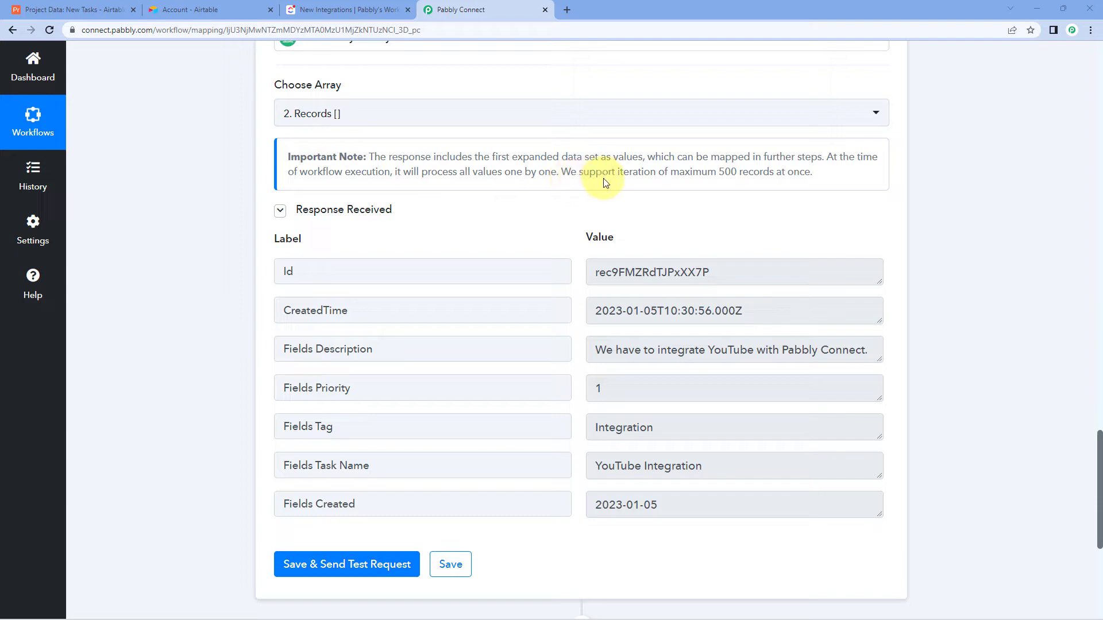
Highlight the YouTube Integration record in the Airtable action's Records value and review the matching fields in the iterator's response.
scroll(850, 203, up, 2)
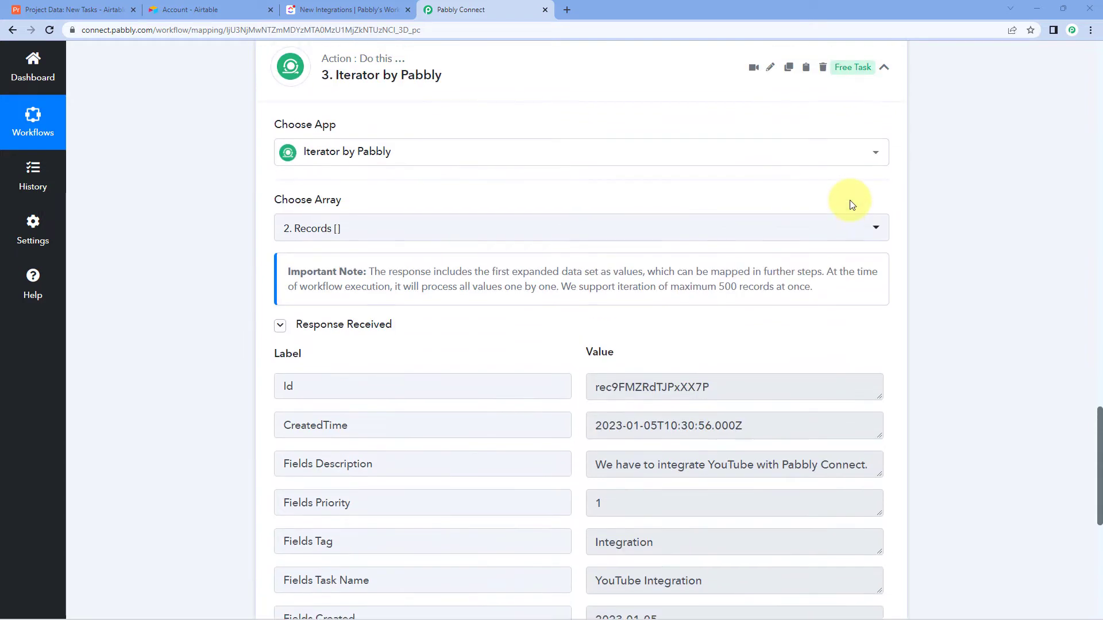
scroll(843, 201, up, 8)
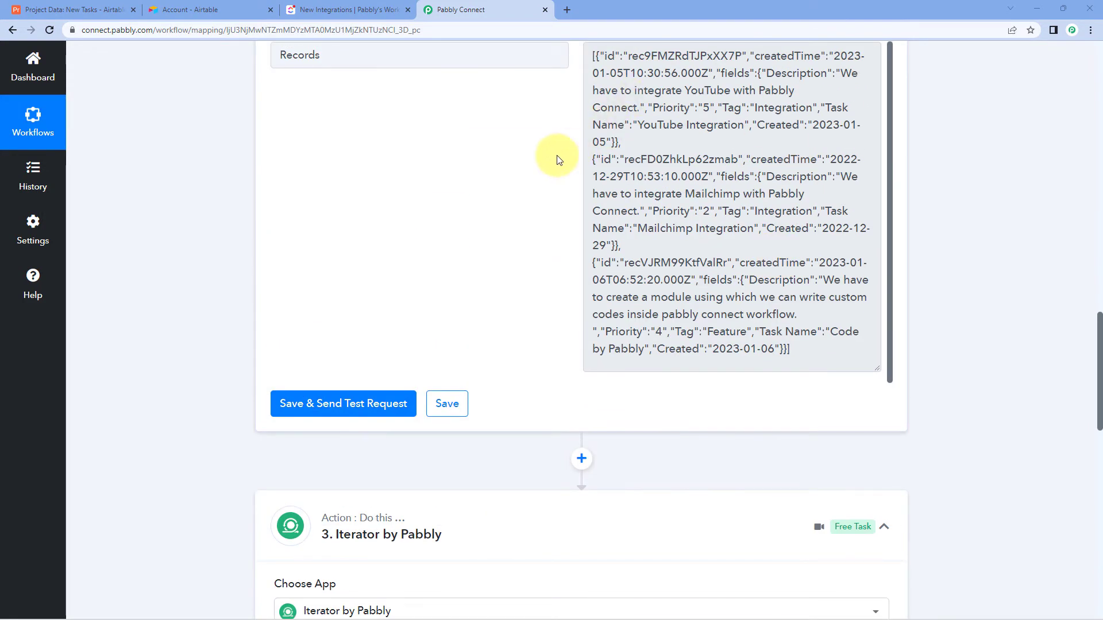
scroll(557, 159, up, 1)
drag(593, 73, 619, 160)
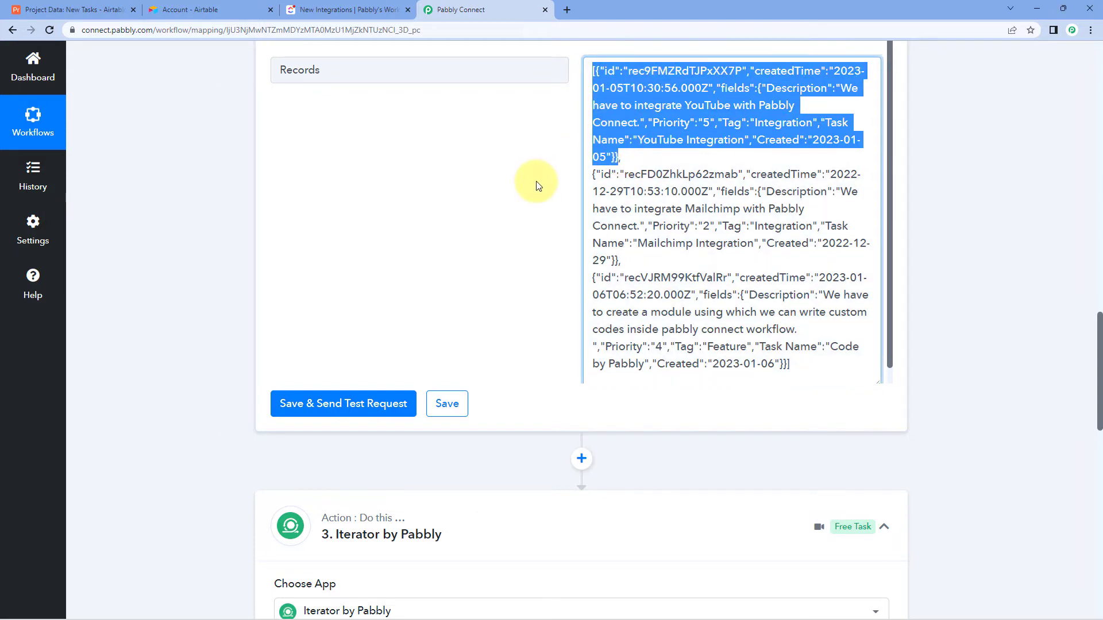
scroll(537, 186, down, 1)
scroll(537, 190, down, 10)
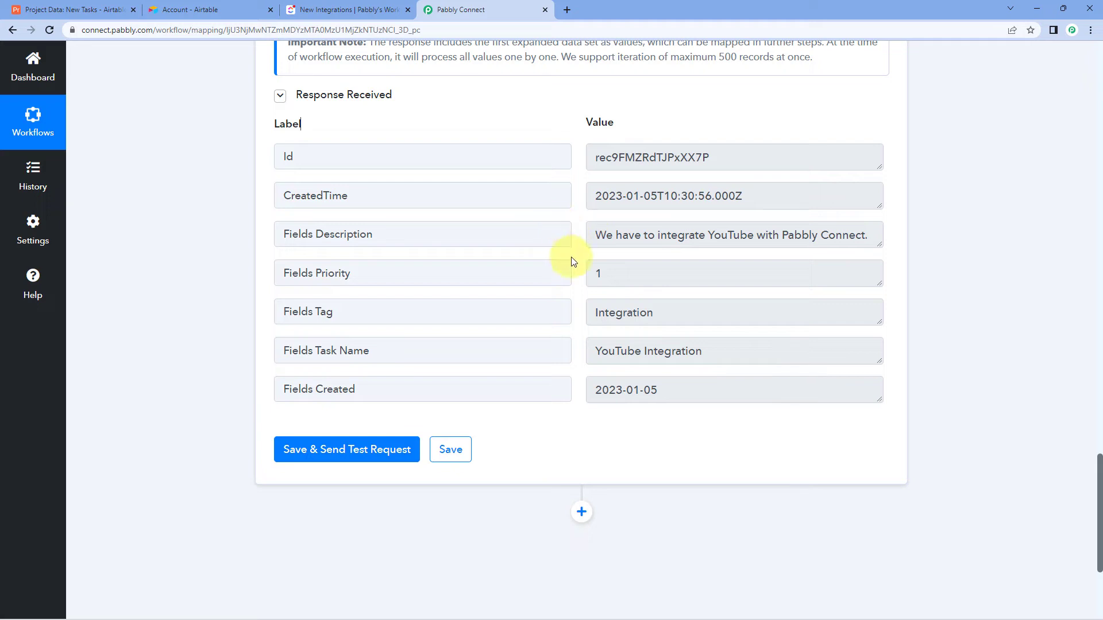
Add a new action step below the iterator and choose ClickUp as its app.
scroll(230, 222, down, 4)
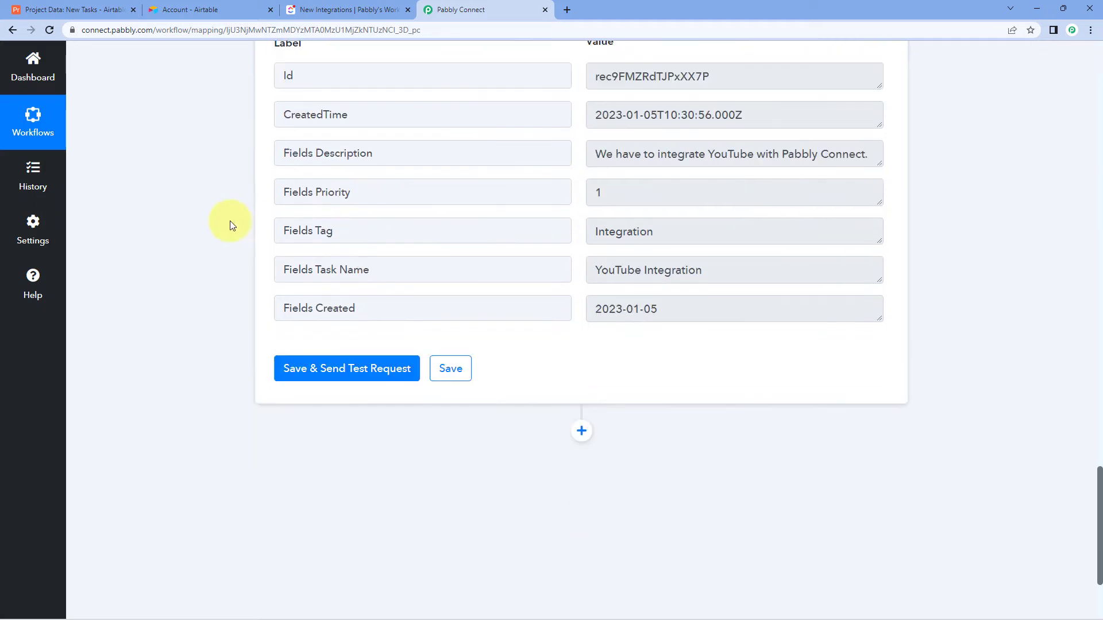
click(581, 287)
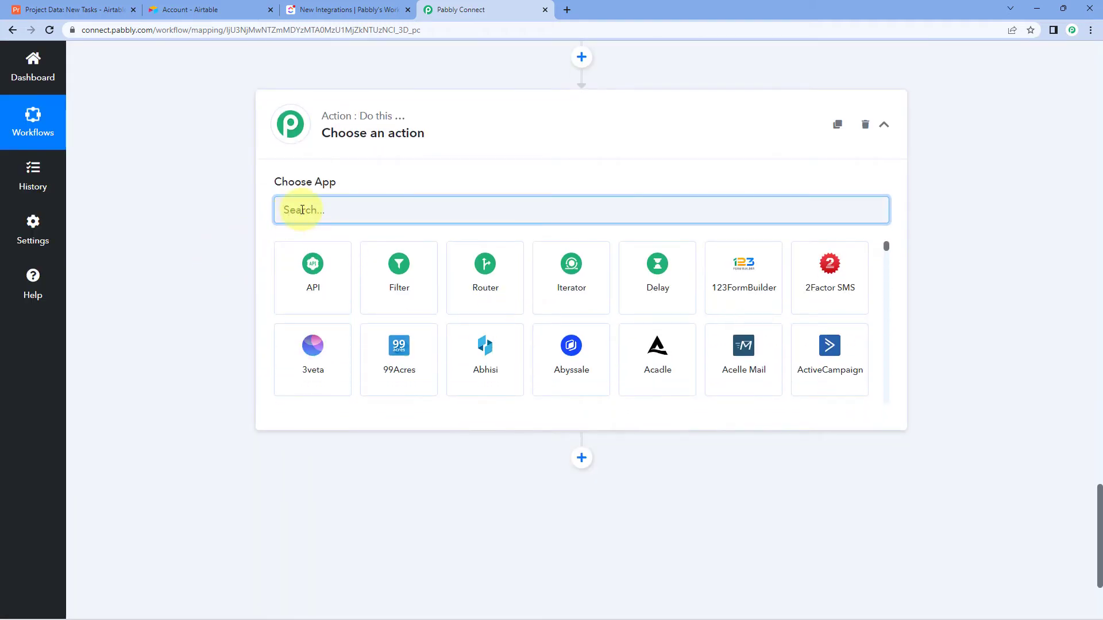
text(ClickUp)
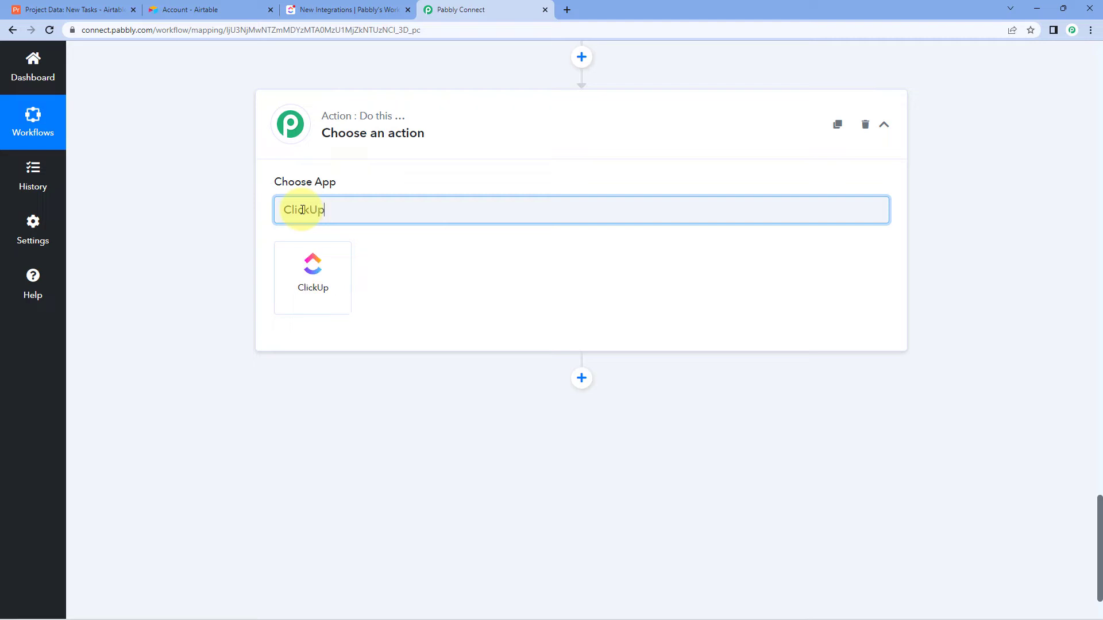
click(317, 286)
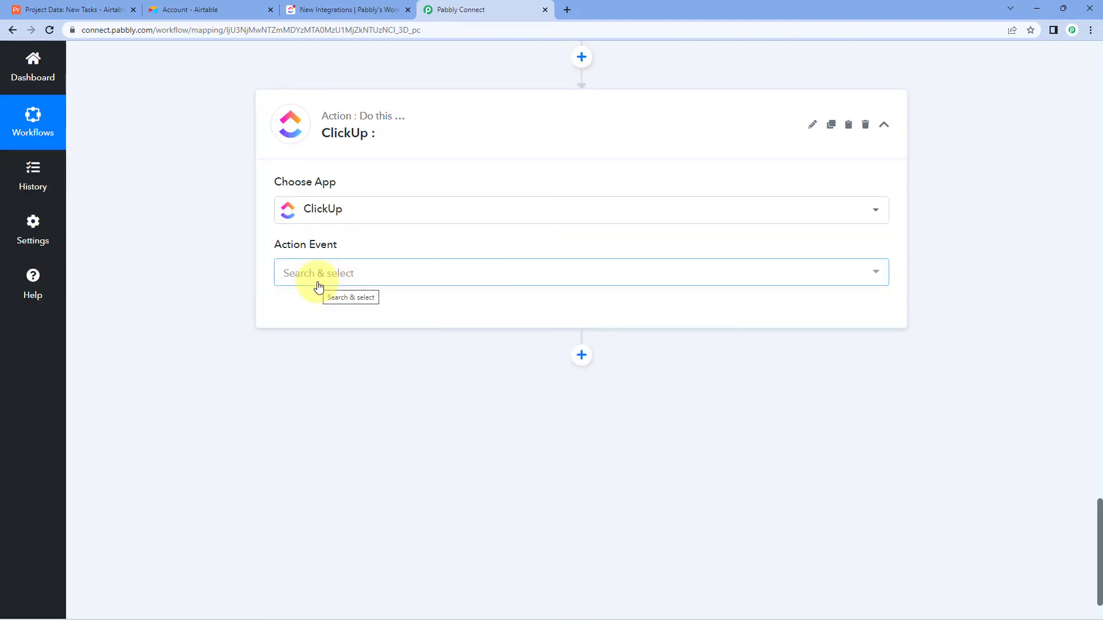
Review the action events available for ClickUp and set the action event to Create Task.
click(319, 287)
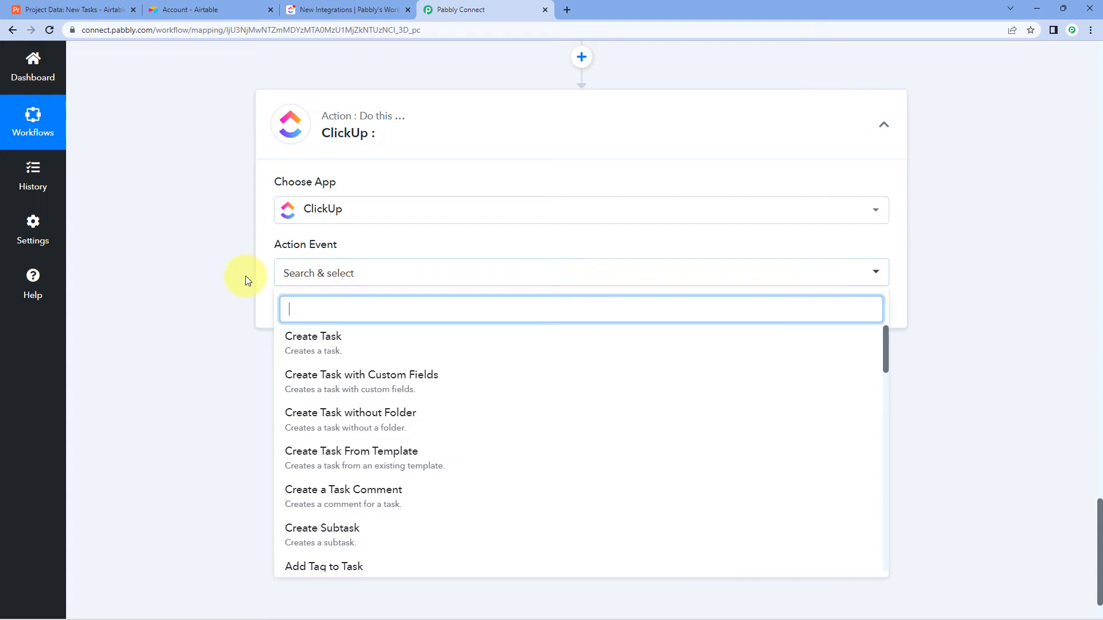
scroll(246, 276, down, 1)
scroll(352, 287, down, 1)
scroll(352, 289, down, 1)
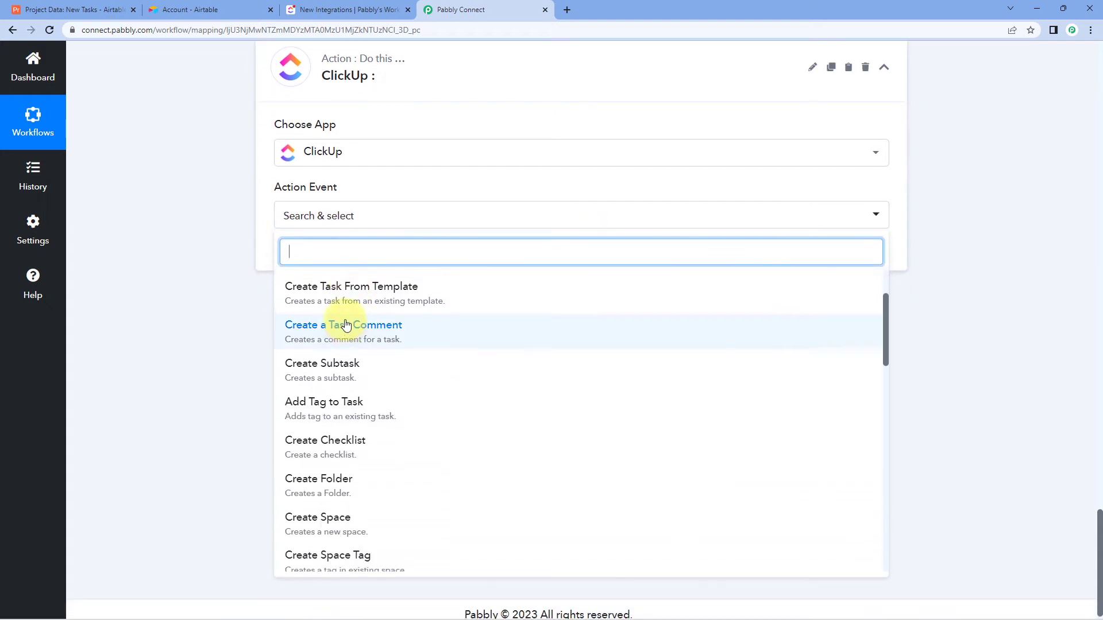
scroll(340, 315, up, 2)
scroll(231, 258, up, 5)
scroll(231, 257, up, 4)
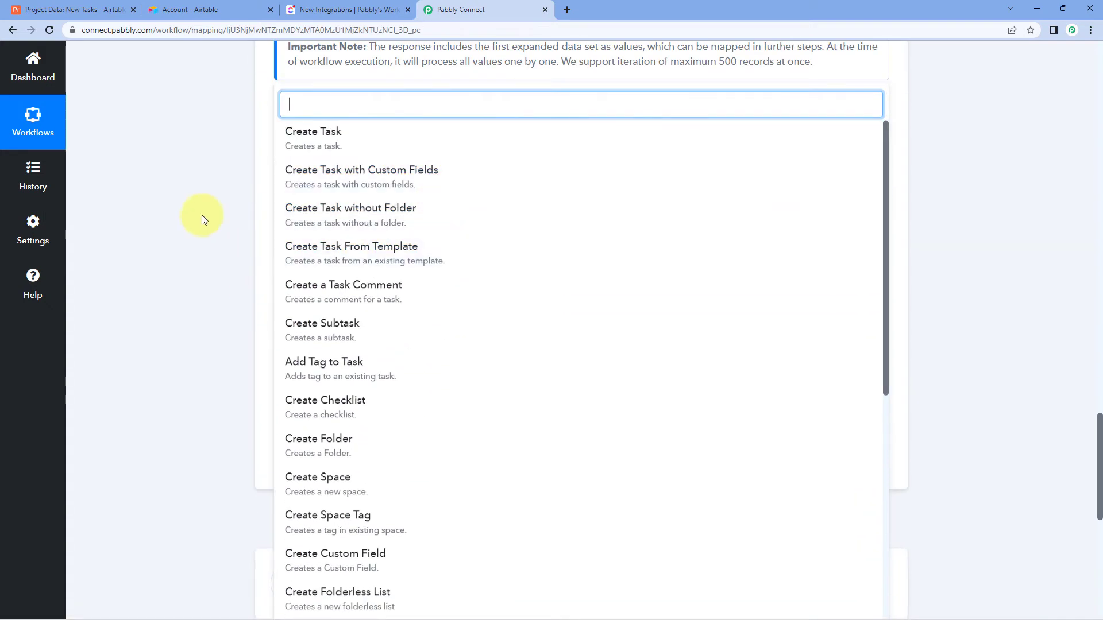
scroll(195, 213, down, 9)
scroll(195, 211, down, 1)
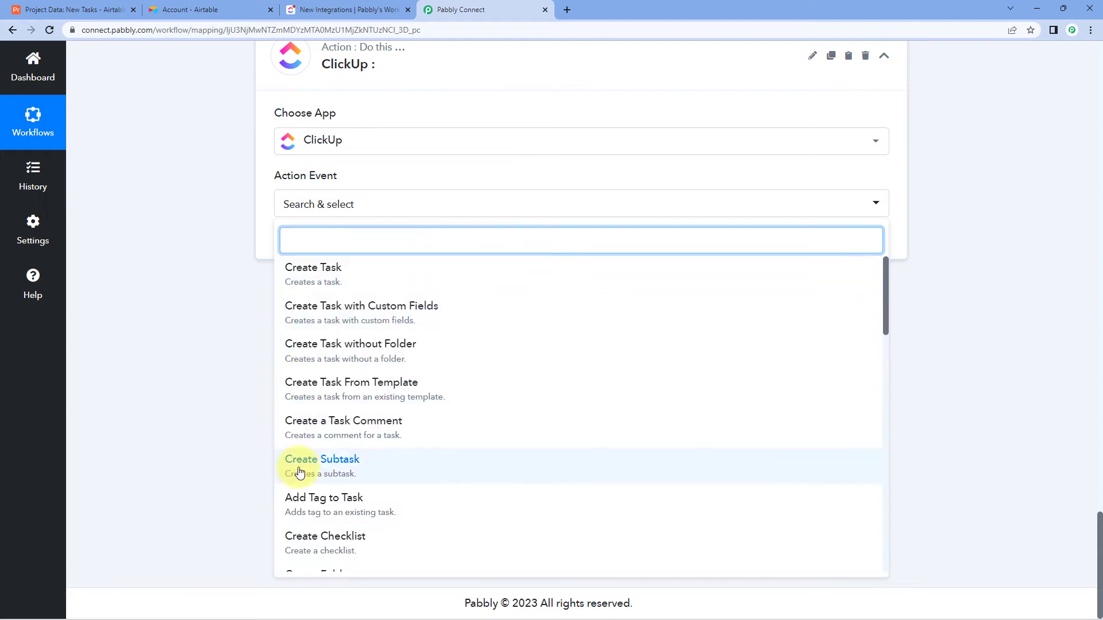
click(351, 276)
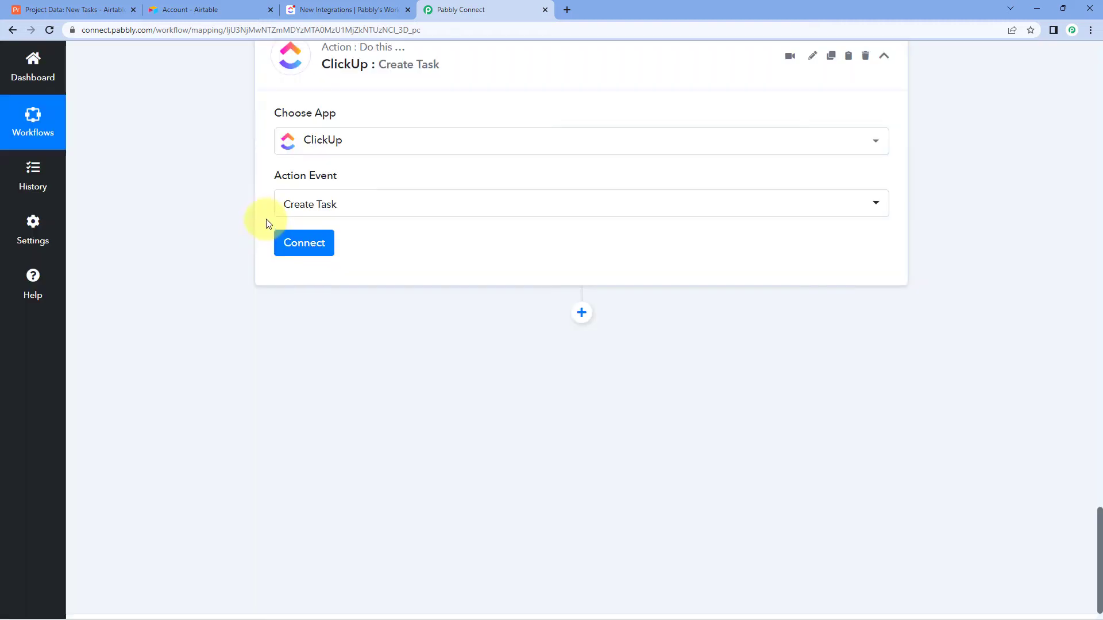
Start a new connection for the ClickUp action, then switch to ClickUp and copy the API token from its Apps settings.
click(316, 250)
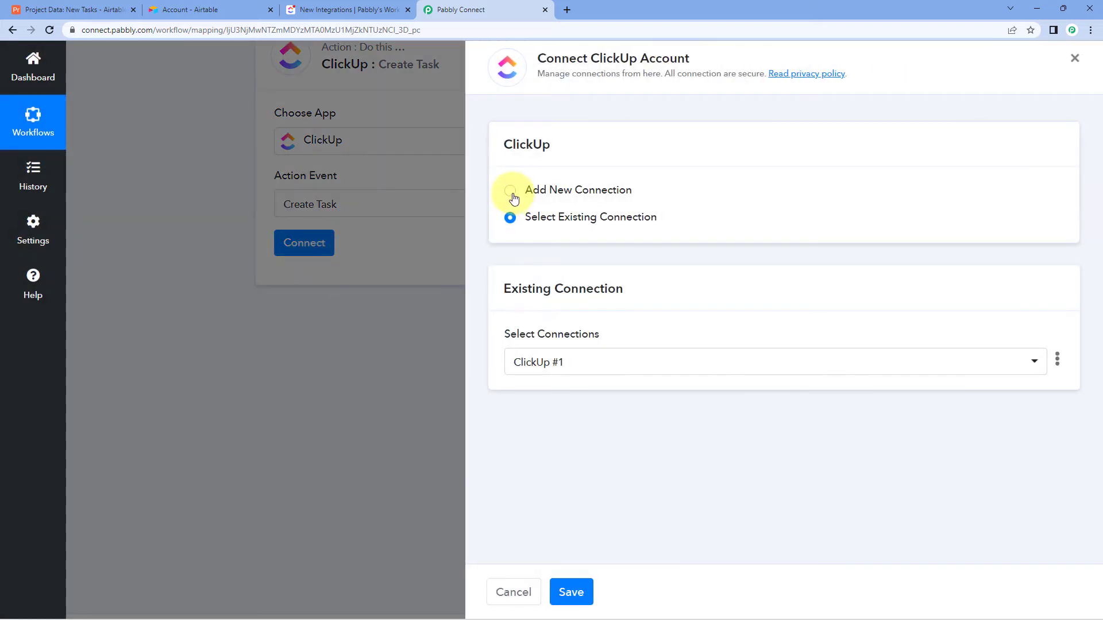
click(510, 192)
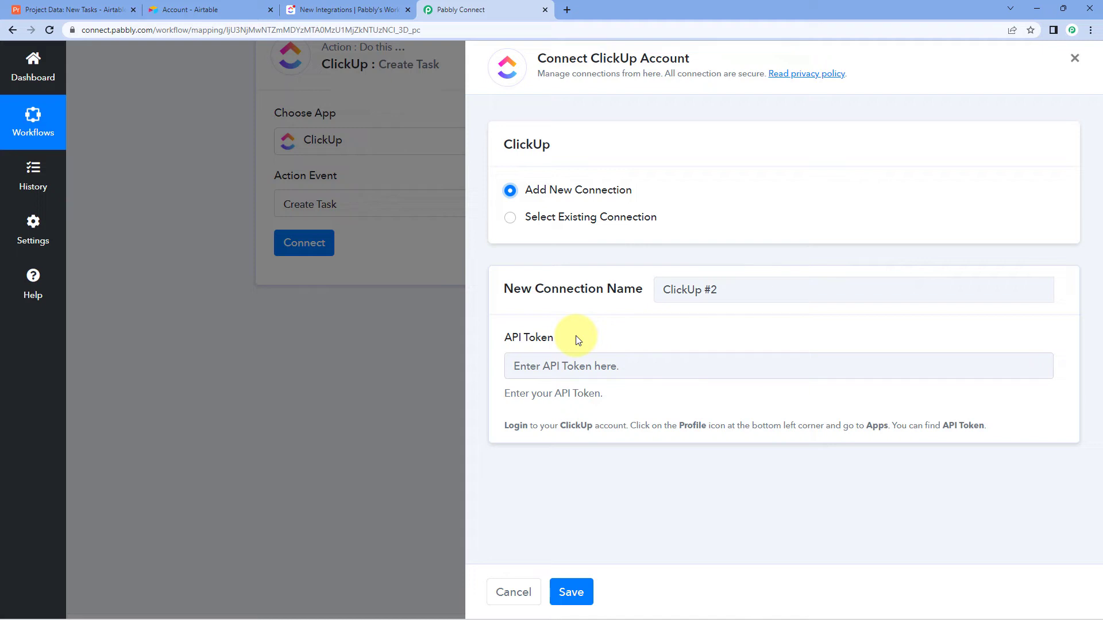
click(358, 8)
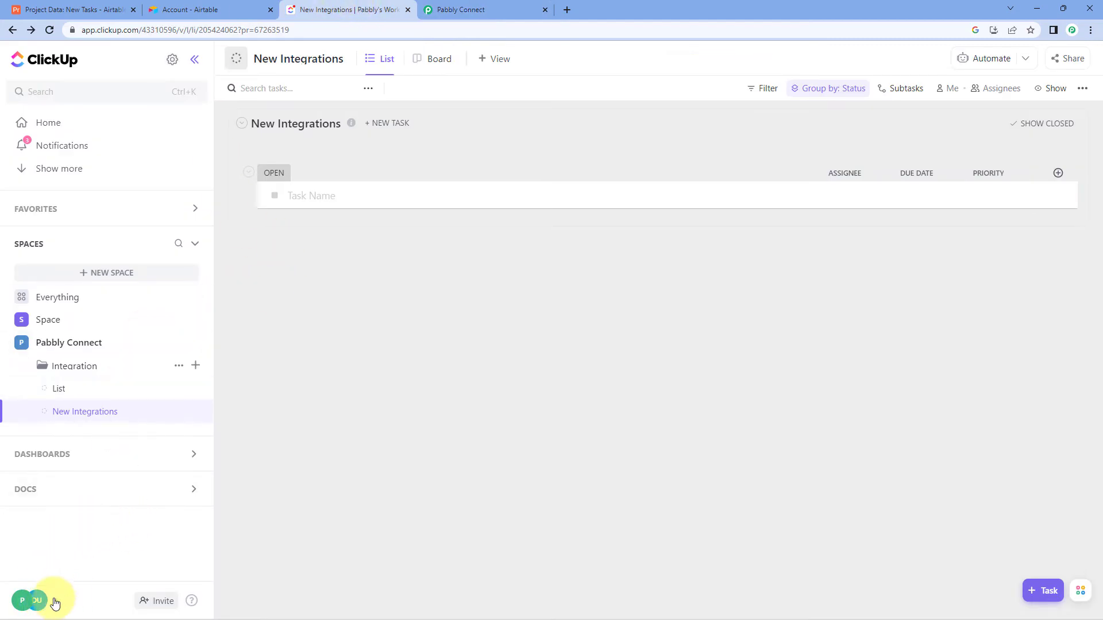
click(36, 601)
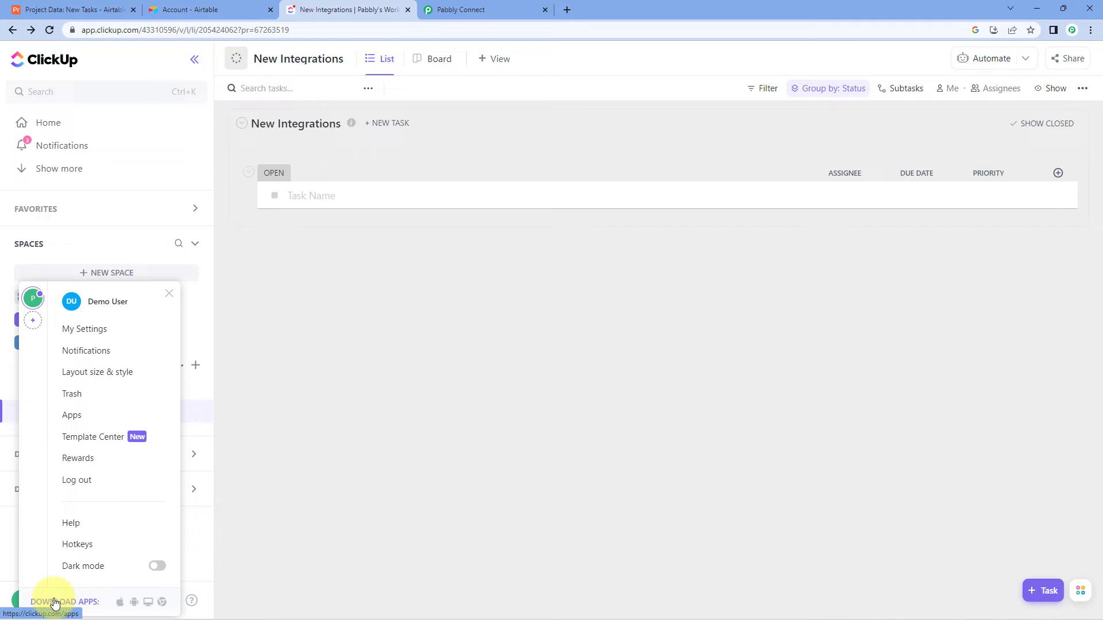
click(78, 423)
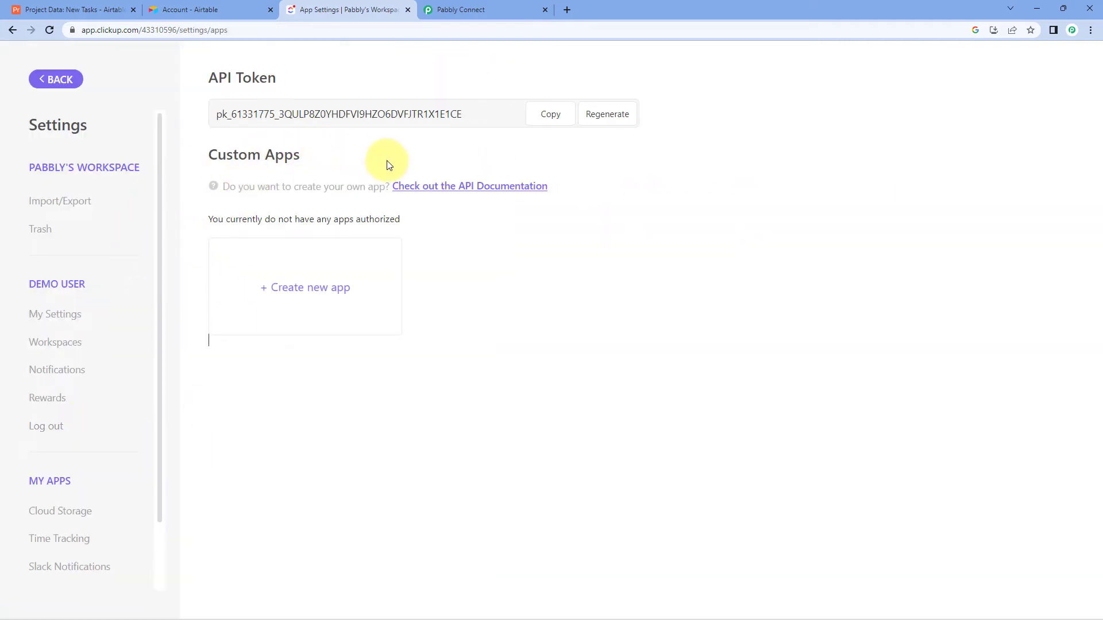
click(543, 122)
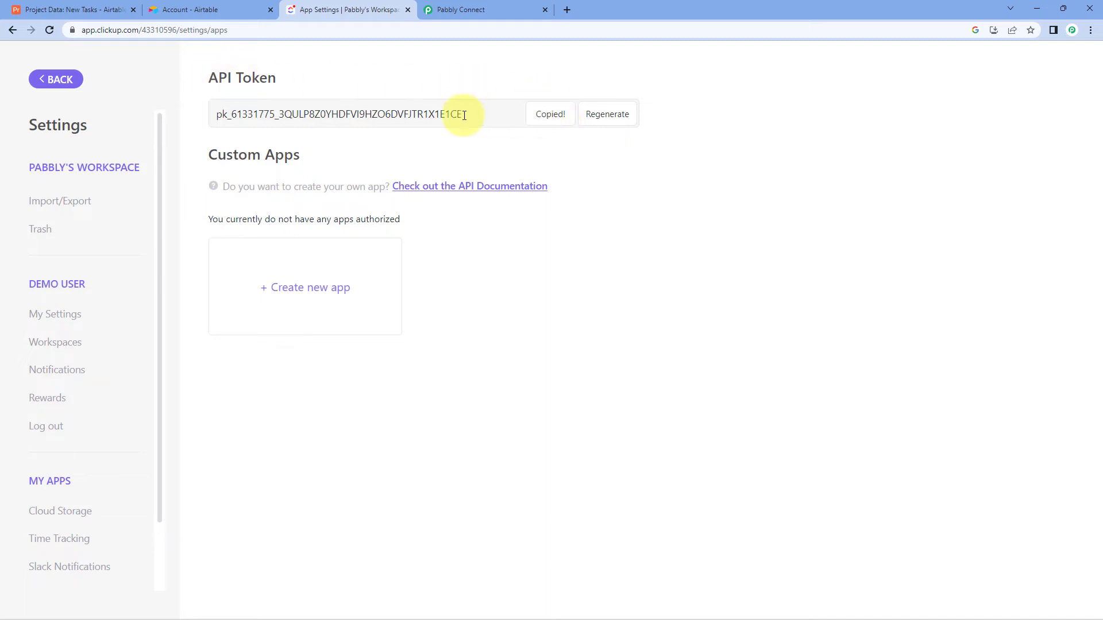
Return to Pabbly Connect, paste the API token into the new ClickUp connection and save it.
click(480, 9)
right_click(541, 360)
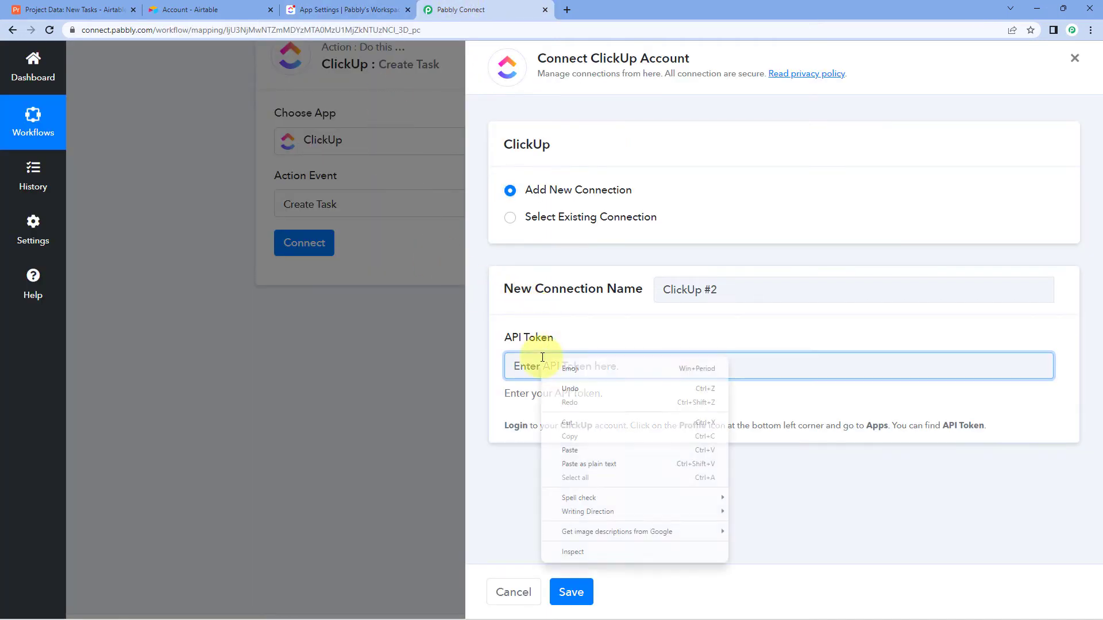
click(575, 451)
click(582, 586)
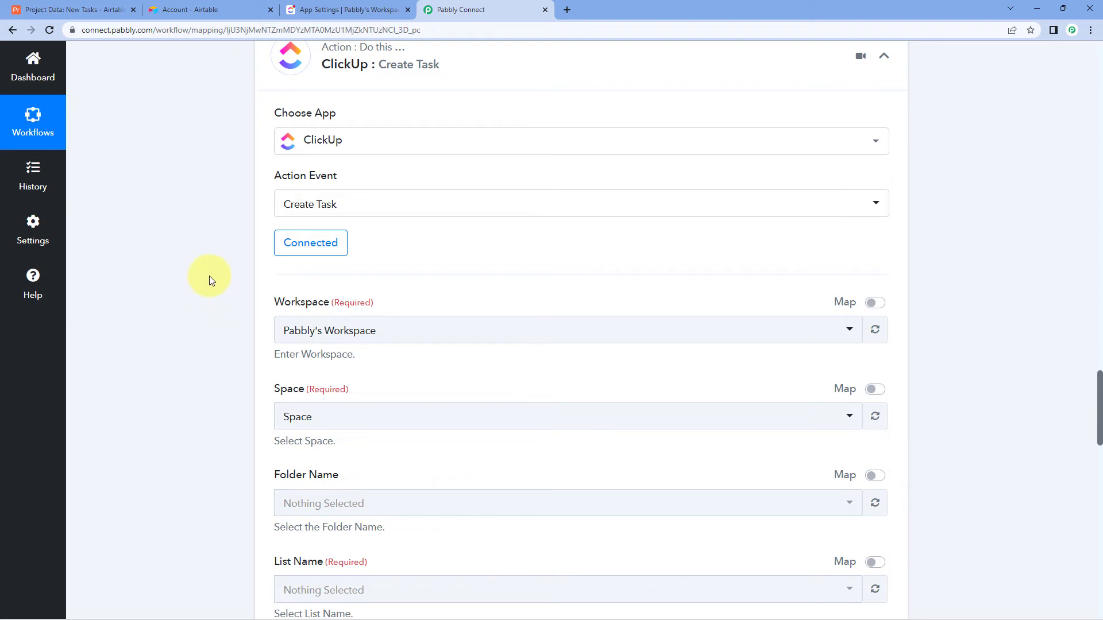
Select Pabbly's Workspace as the workspace for the ClickUp Create Task action.
scroll(210, 279, down, 3)
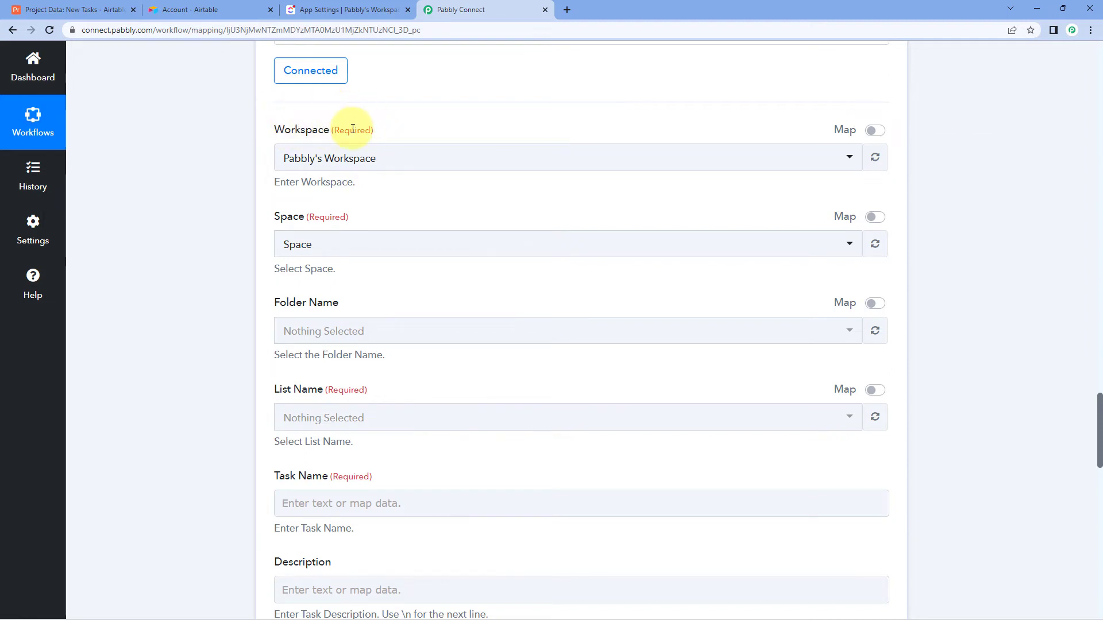
click(408, 164)
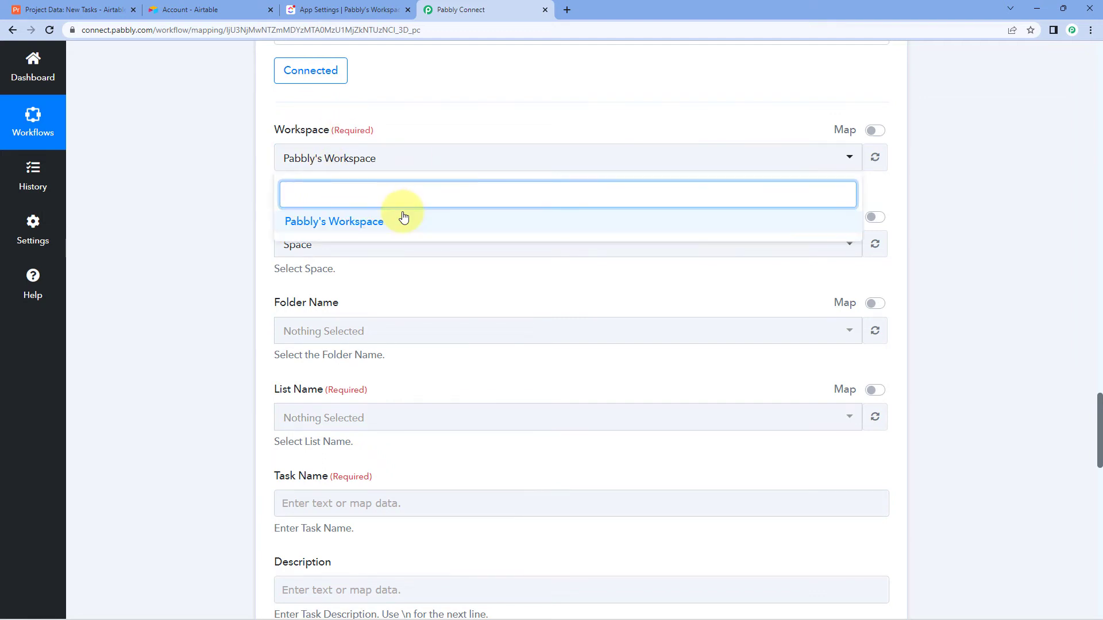
click(335, 224)
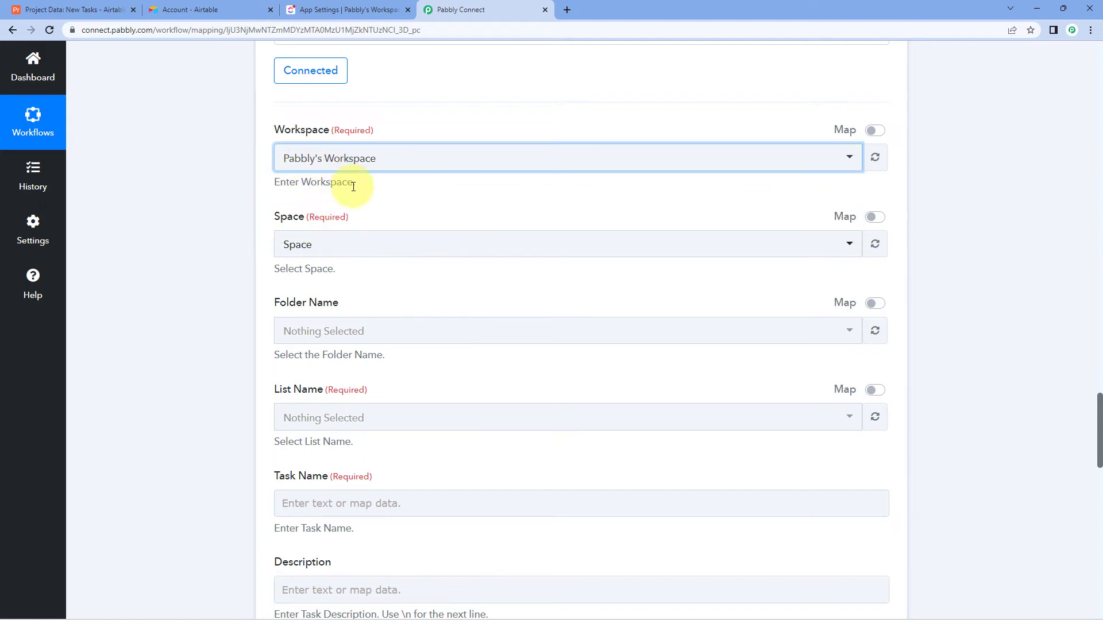
Check the available spaces in ClickUp, then return to Pabbly Connect and select Pabbly Connect as the Space for the Create Task action.
scroll(372, 194, down, 1)
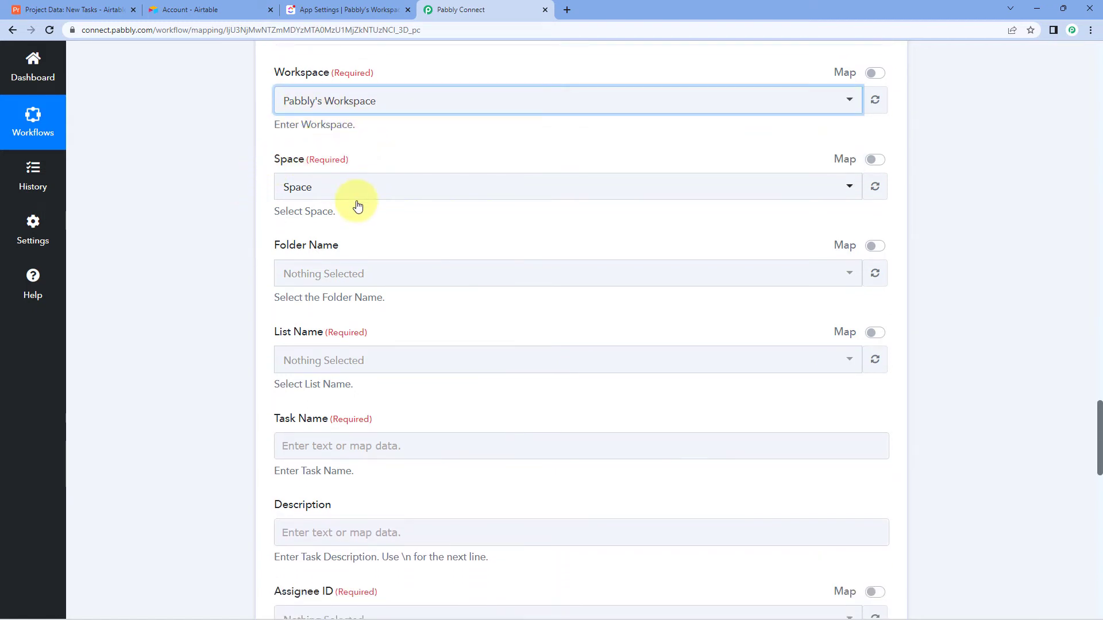
click(366, 189)
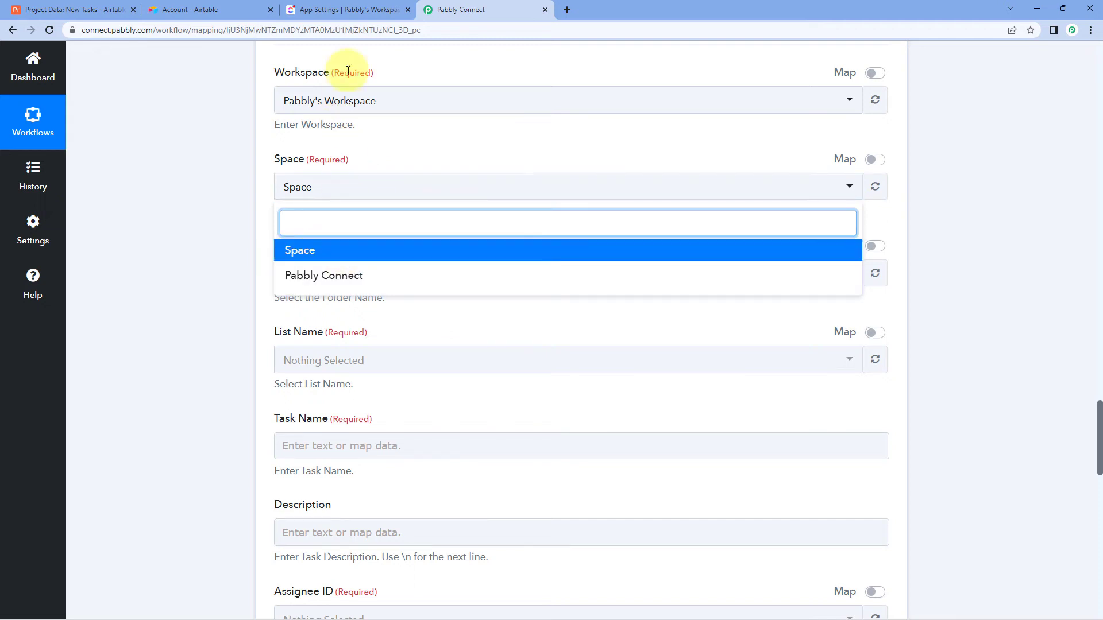
click(345, 9)
click(72, 87)
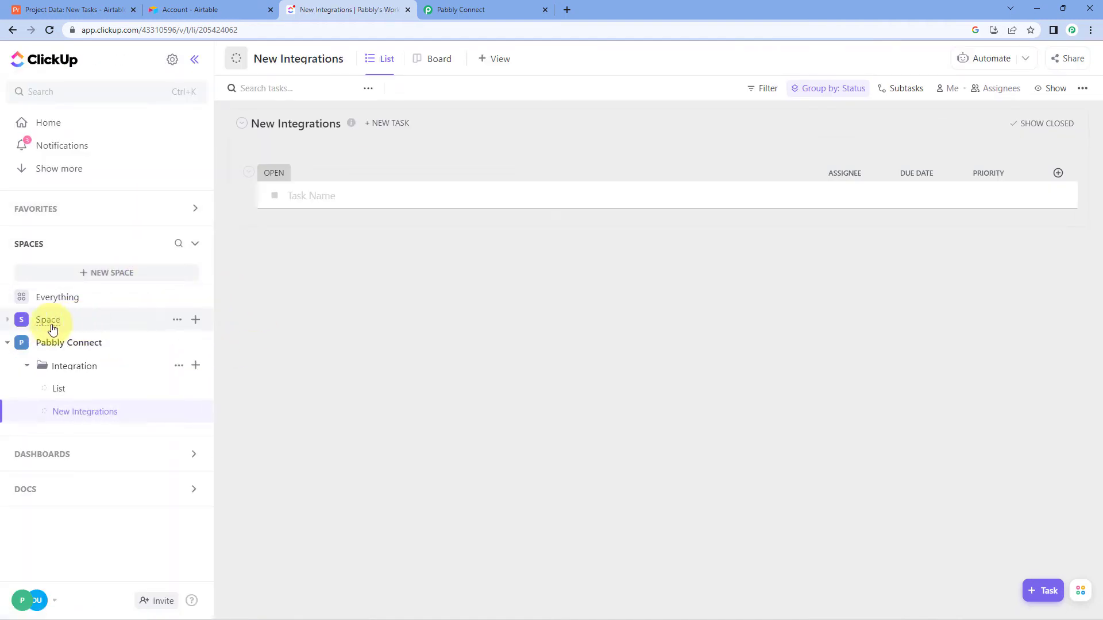
click(87, 345)
click(445, 5)
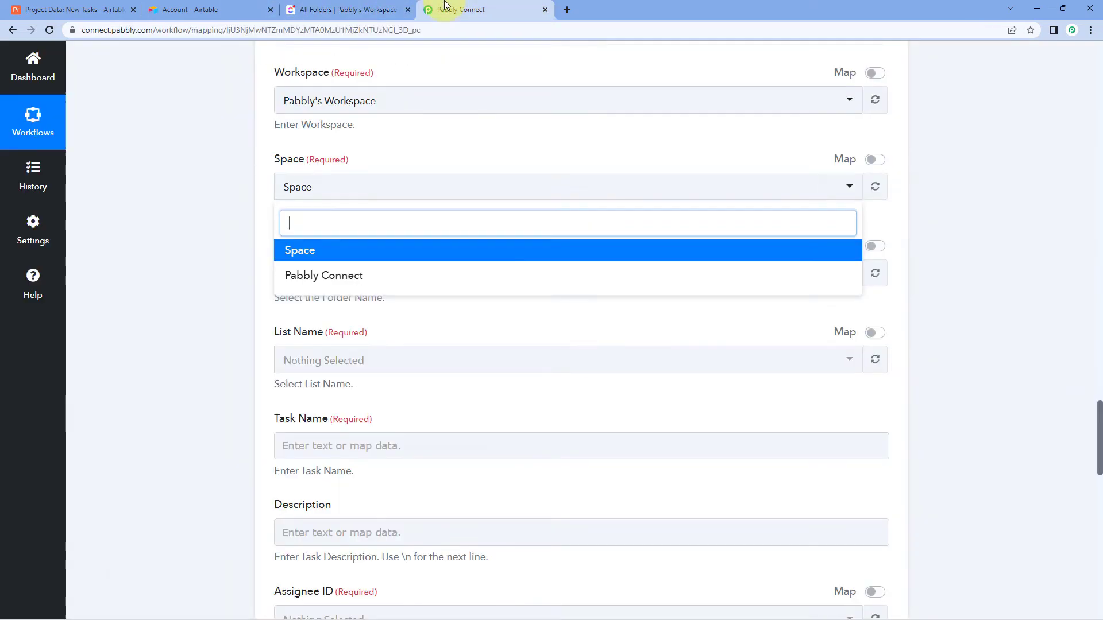
click(339, 276)
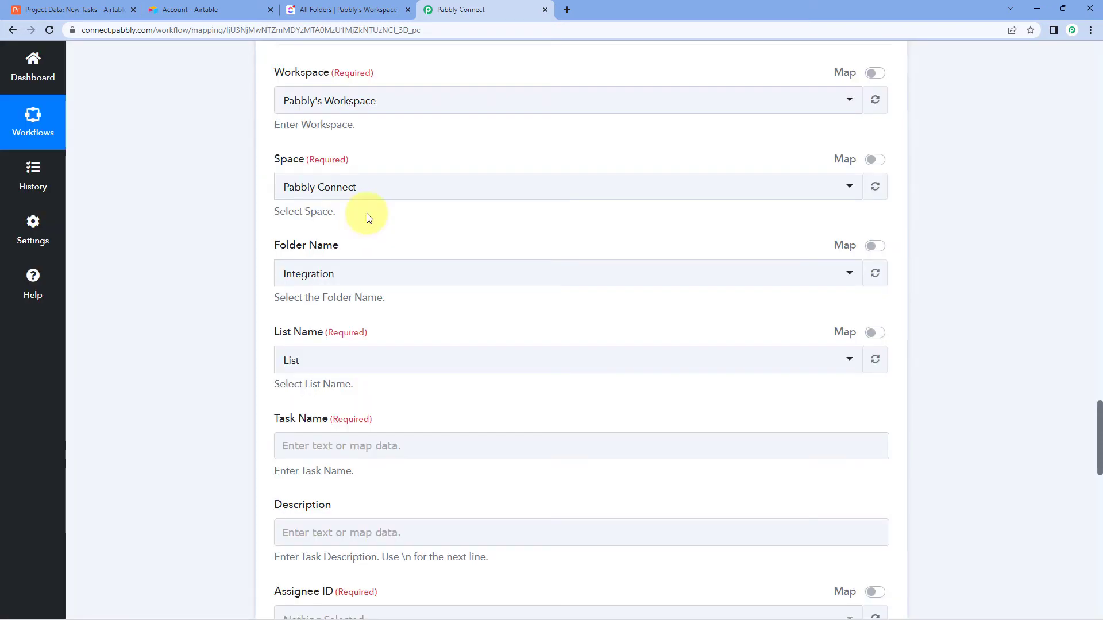
Choose the Integration folder, check its lists in ClickUp, and select New Integrations as the list name back in Pabbly Connect.
click(324, 274)
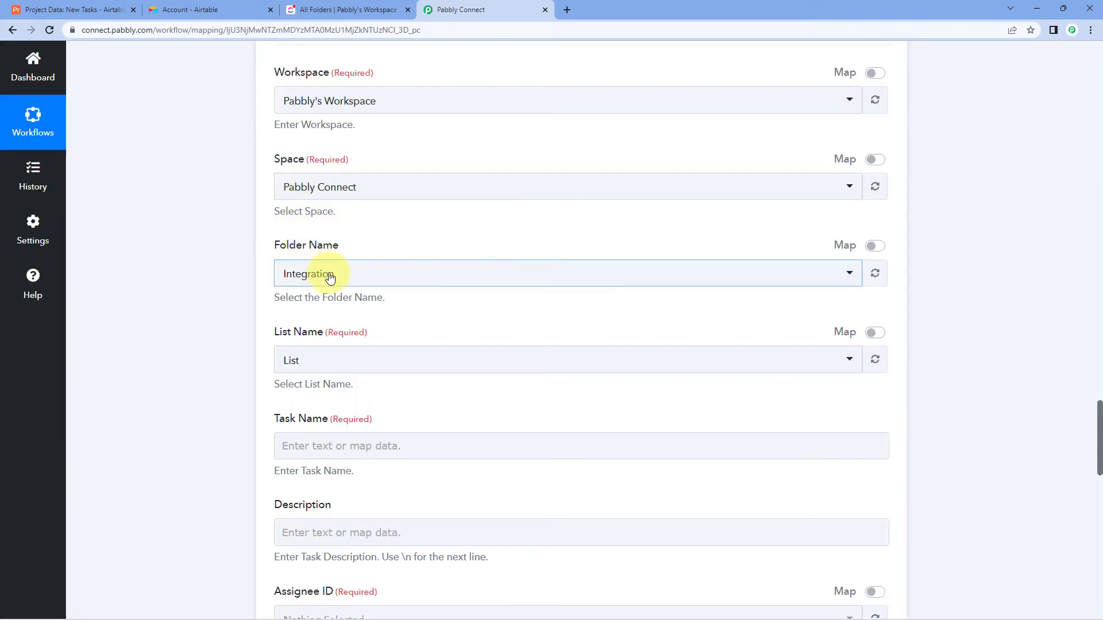
click(318, 340)
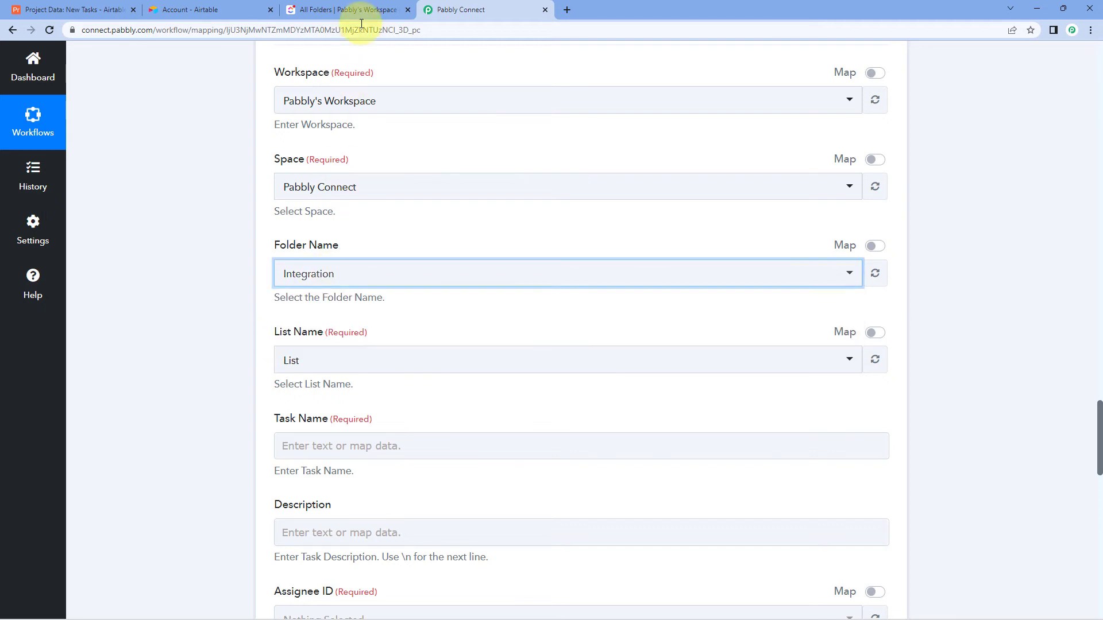
click(362, 11)
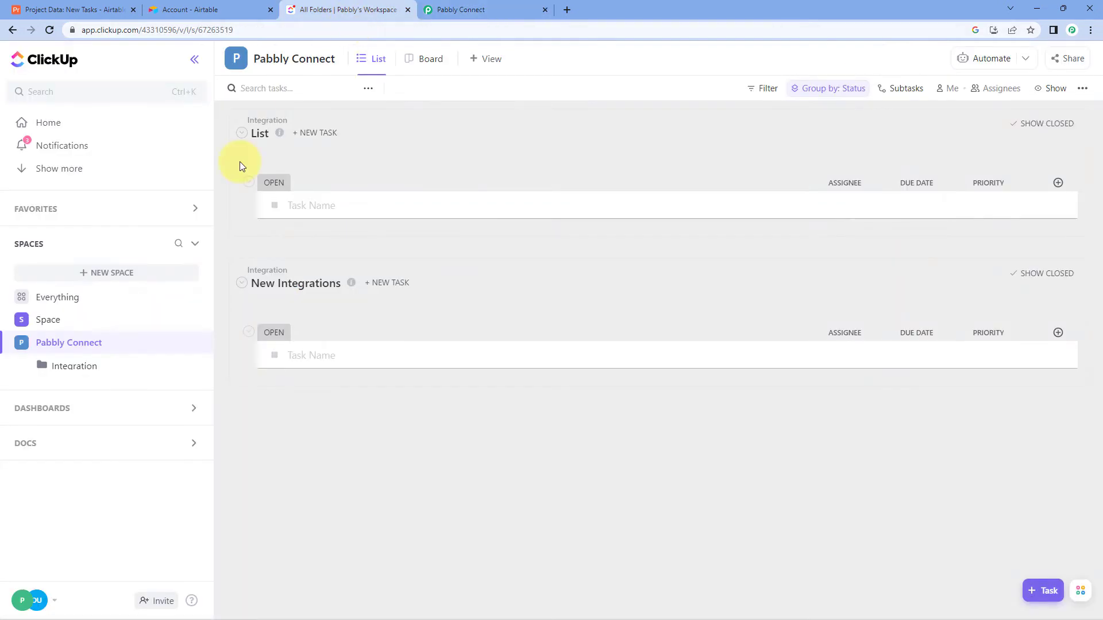
click(27, 367)
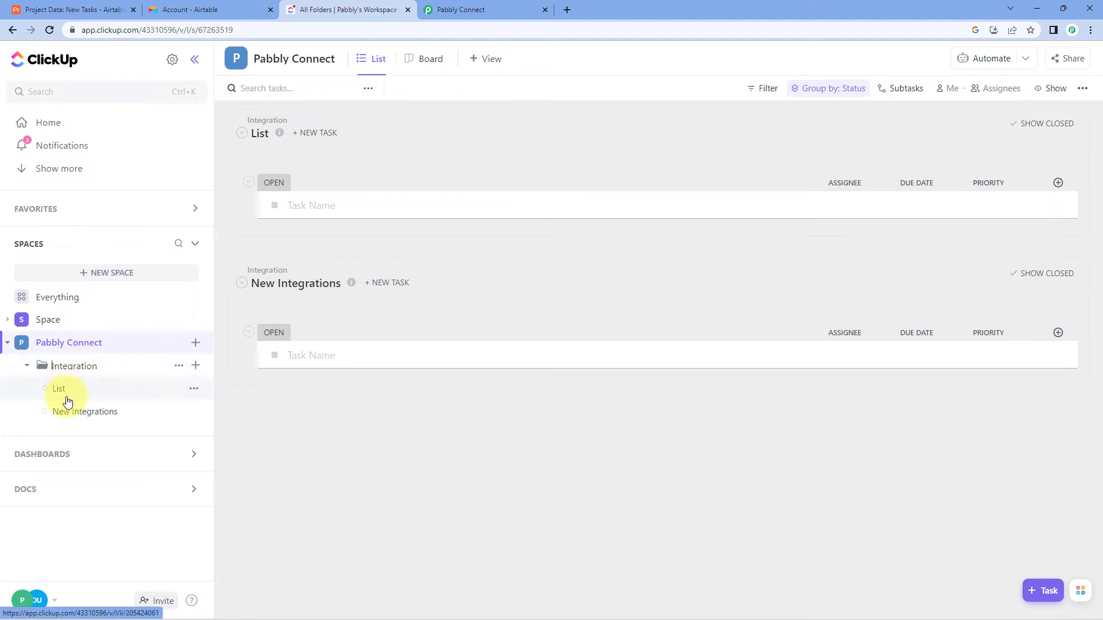
click(455, 12)
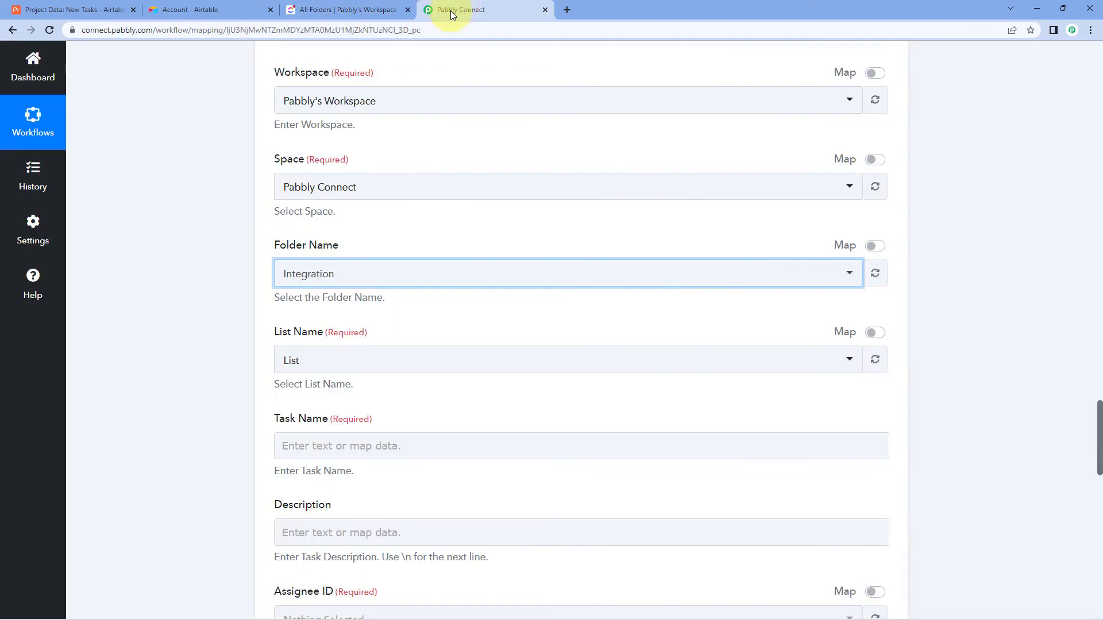
scroll(230, 256, down, 3)
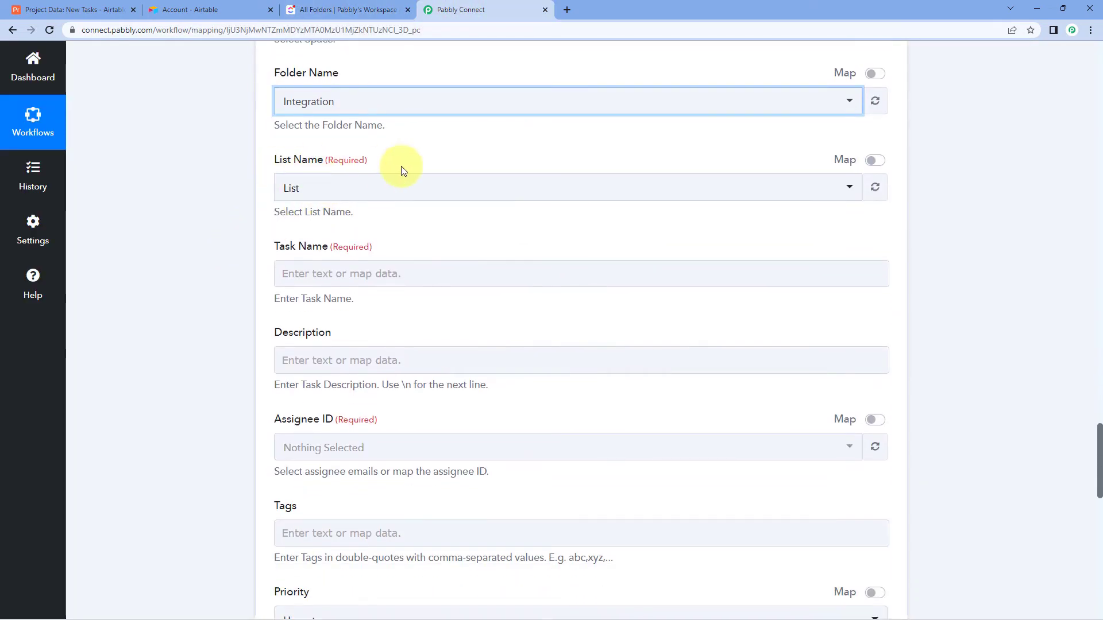
click(359, 185)
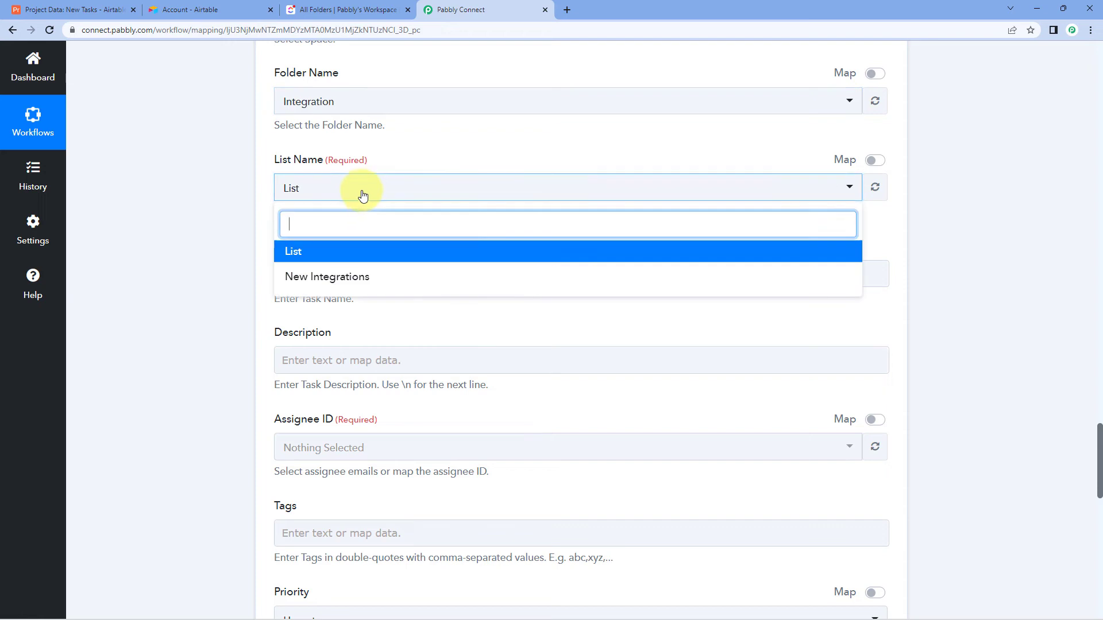
click(336, 277)
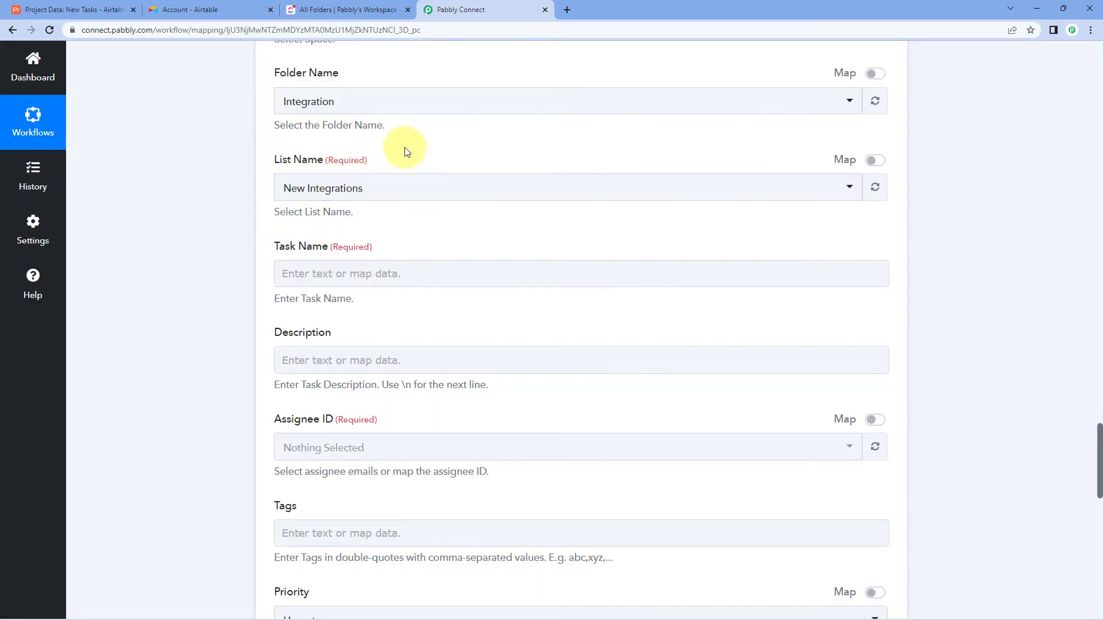
Review the remaining Create Task fields and examine the New Tasks records in Airtable and the iterator's received response in Pabbly Connect.
scroll(233, 208, down, 3)
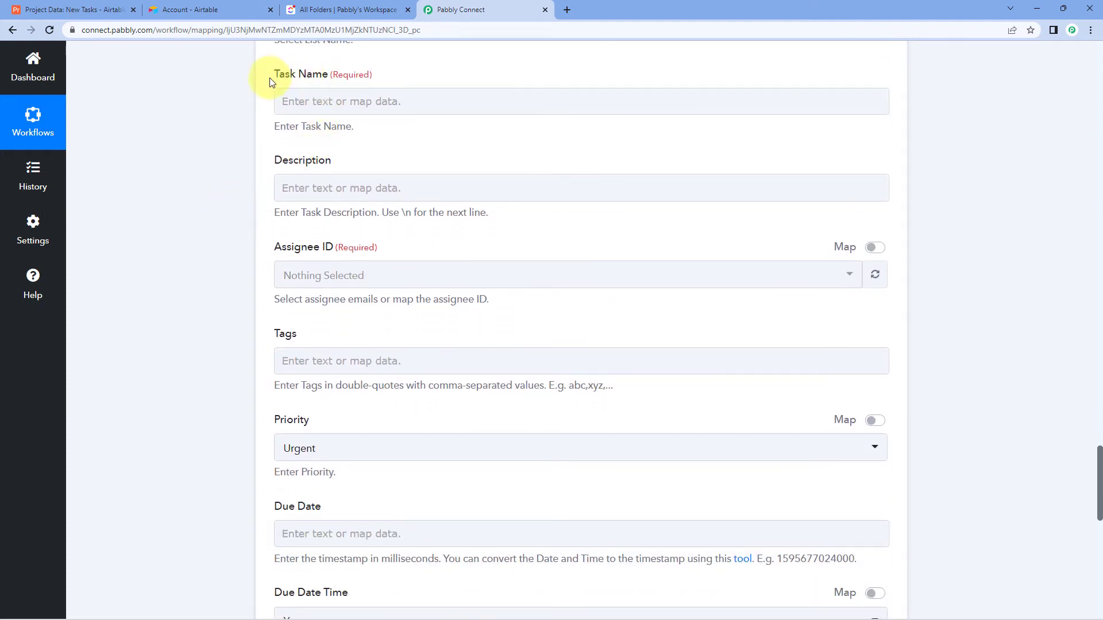
scroll(258, 172, down, 1)
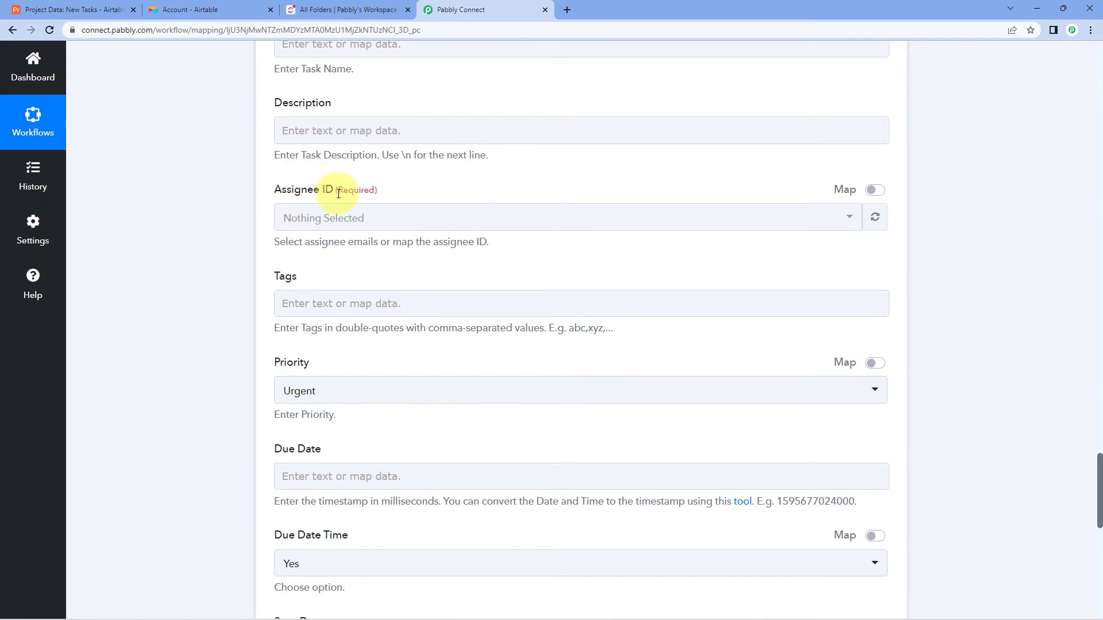
scroll(264, 218, up, 2)
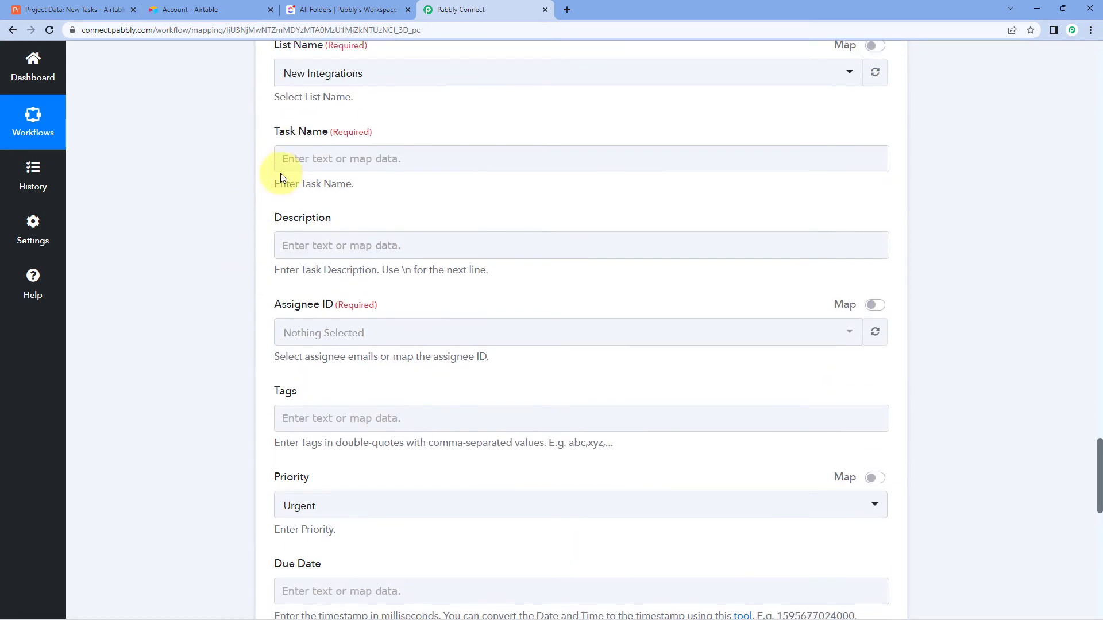
scroll(443, 148, up, 10)
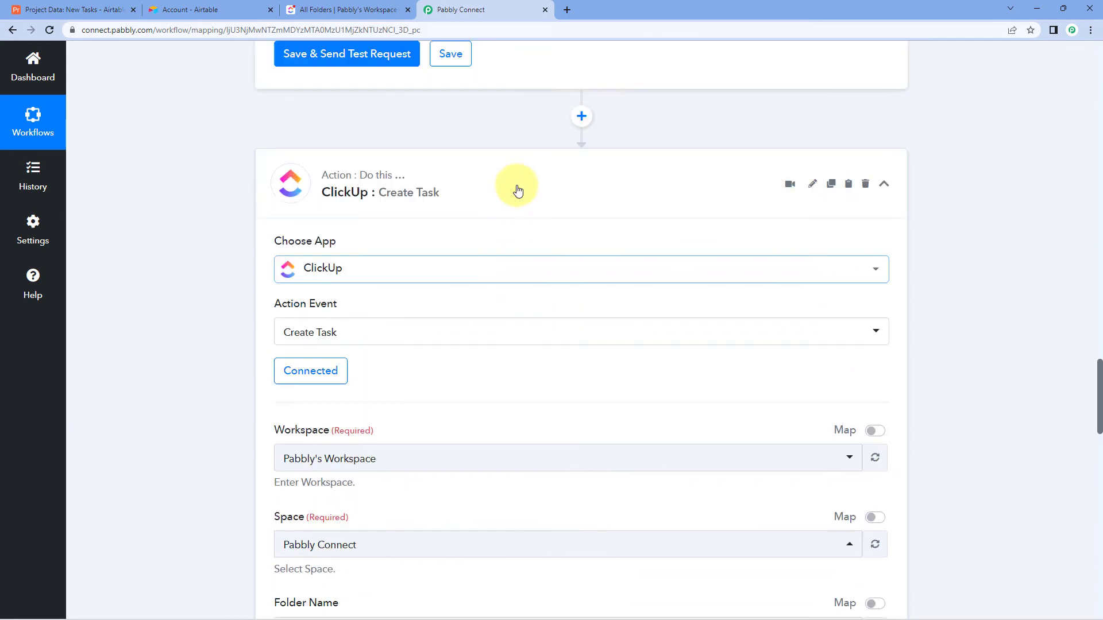
scroll(520, 201, up, 5)
click(96, 7)
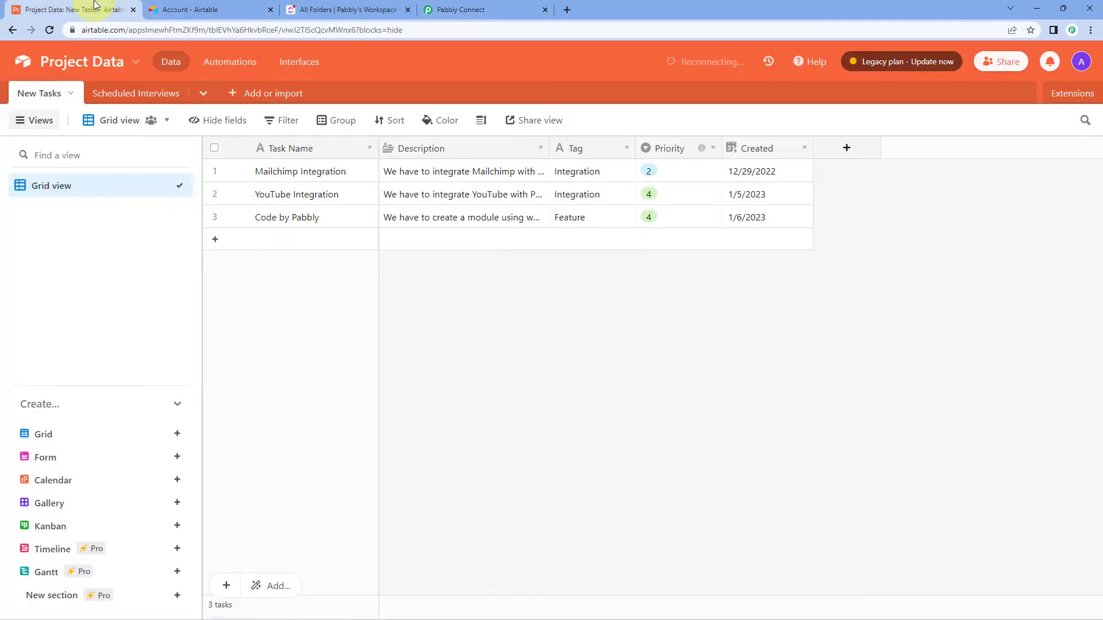
click(493, 10)
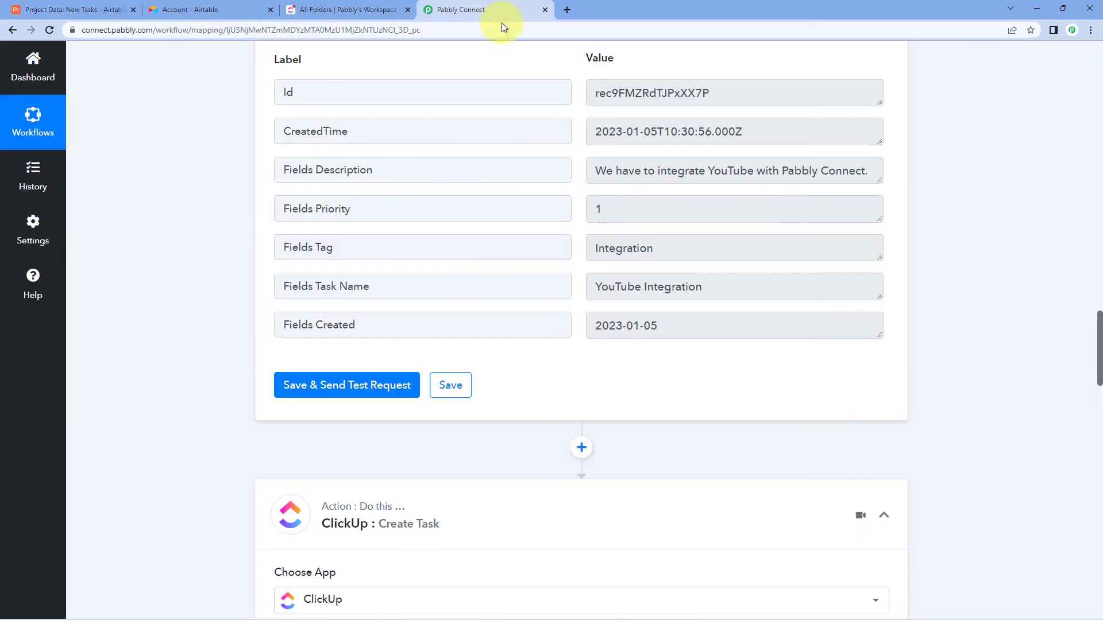
scroll(542, 144, up, 2)
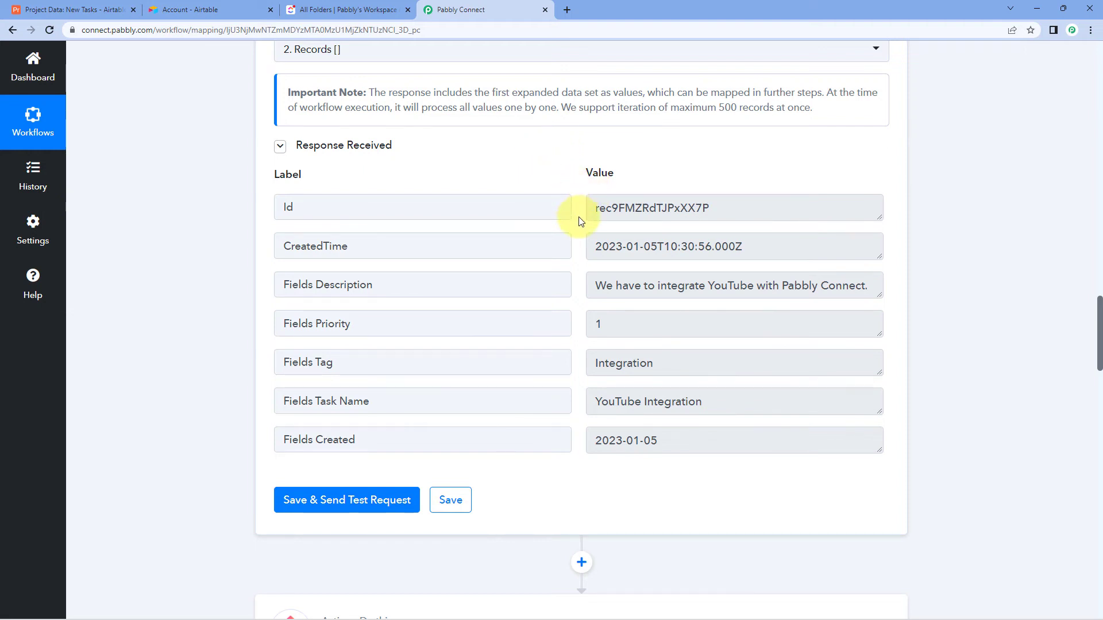
scroll(580, 222, down, 1)
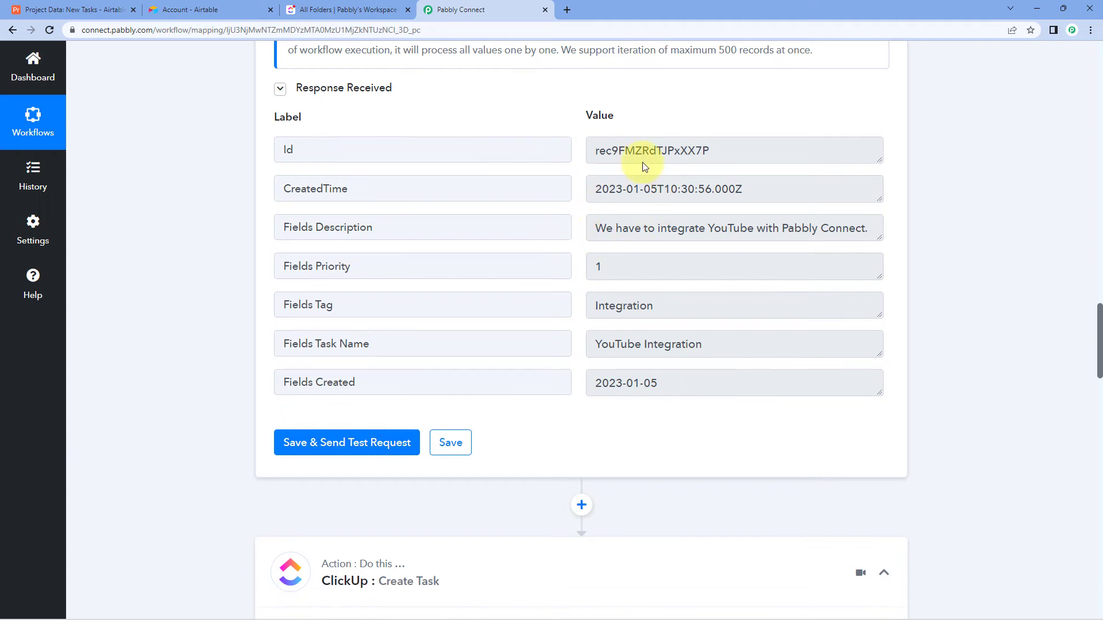
scroll(580, 221, down, 1)
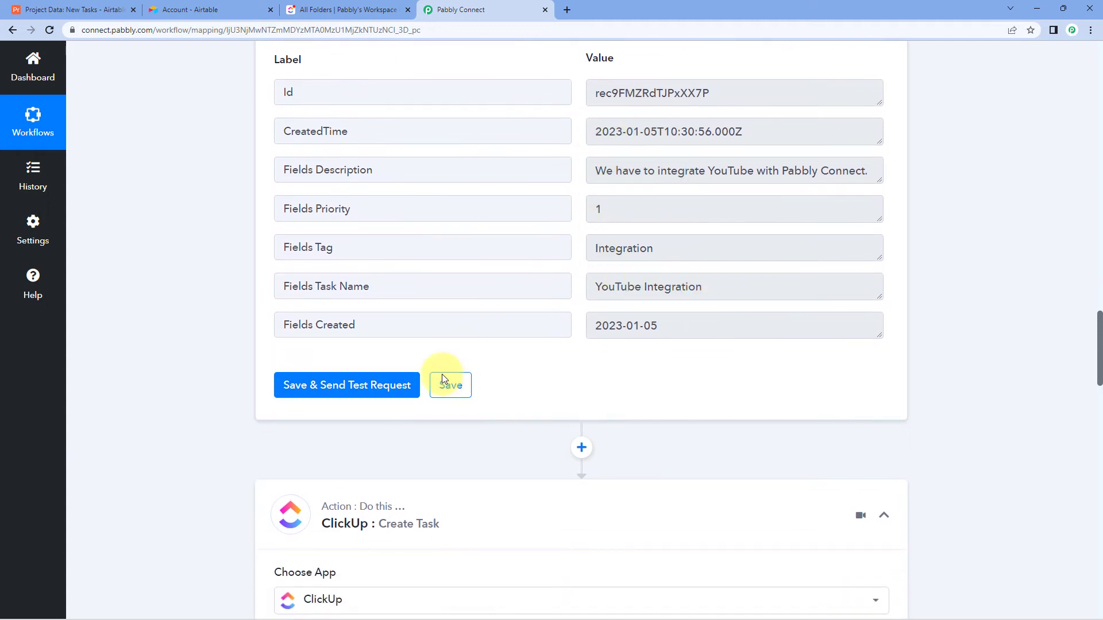
scroll(170, 367, down, 11)
scroll(219, 340, down, 4)
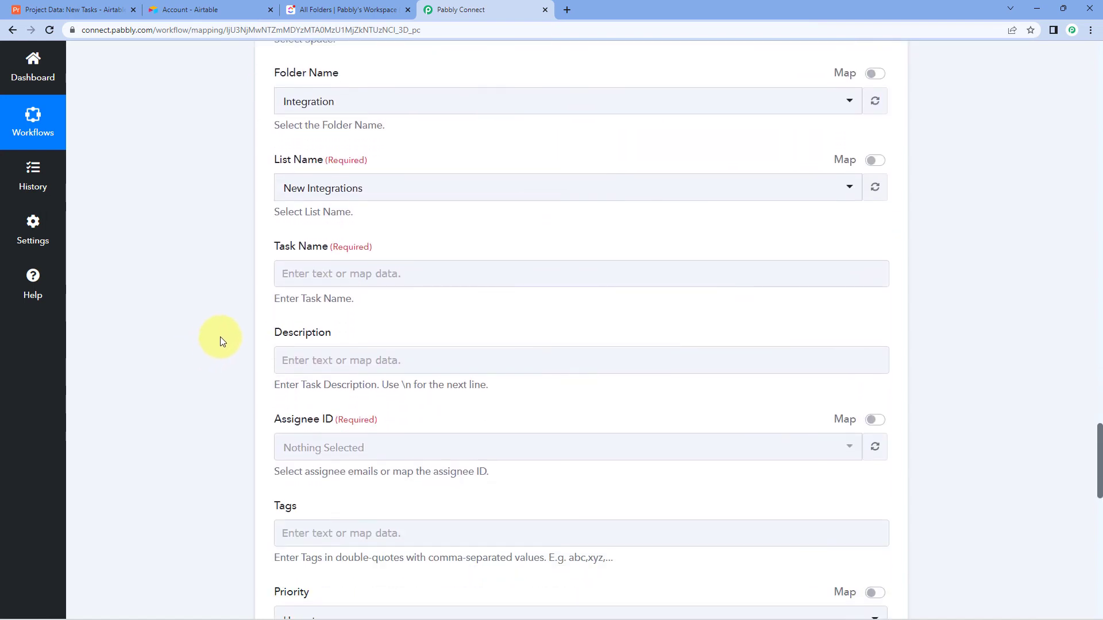
Map the ClickUp Task Name to the Fields Task Name value from the Iterator by Pabbly step.
click(341, 276)
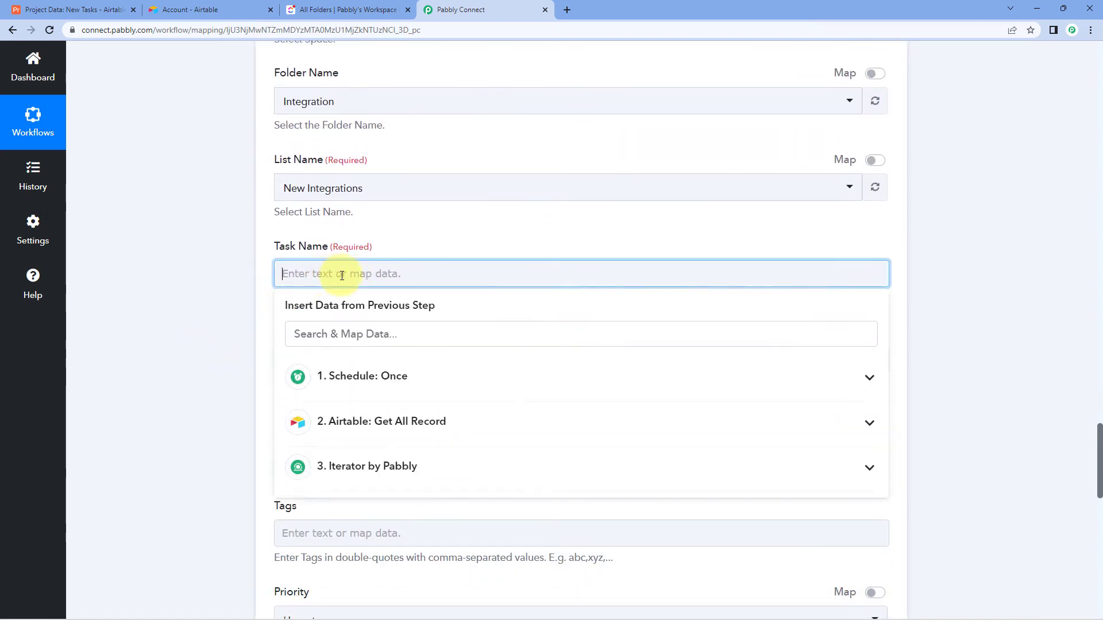
scroll(246, 291, down, 1)
click(292, 275)
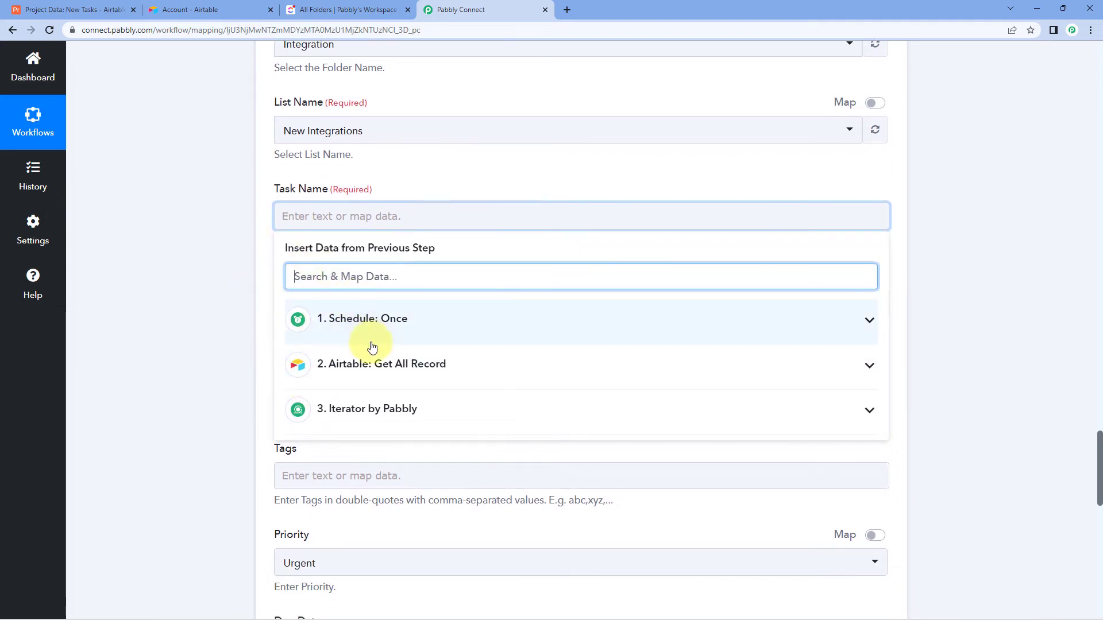
click(440, 414)
scroll(246, 346, down, 4)
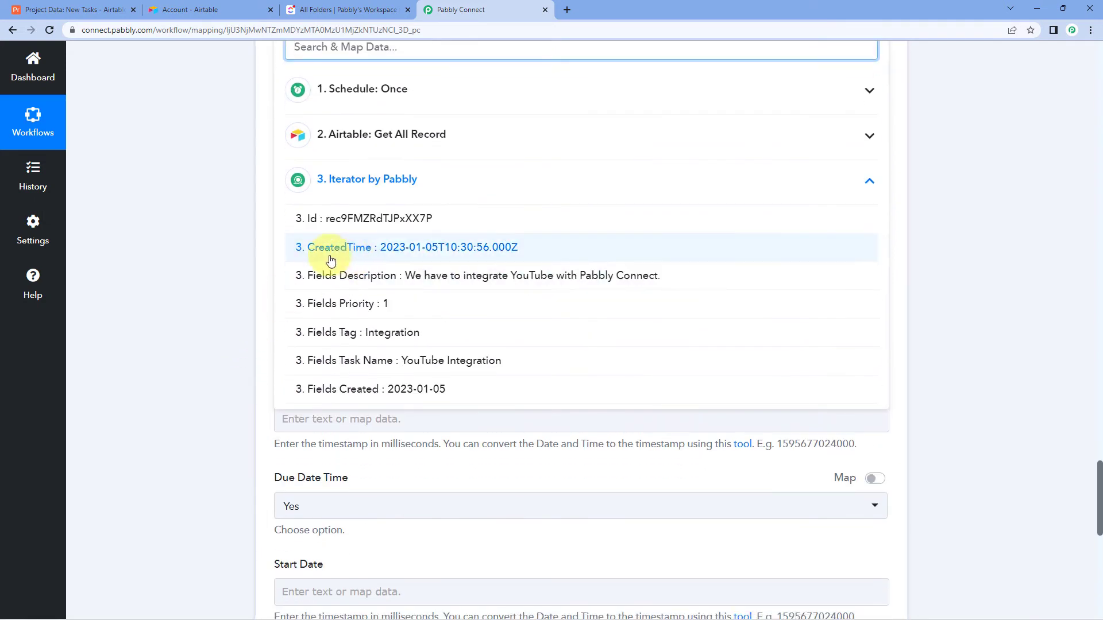
click(367, 362)
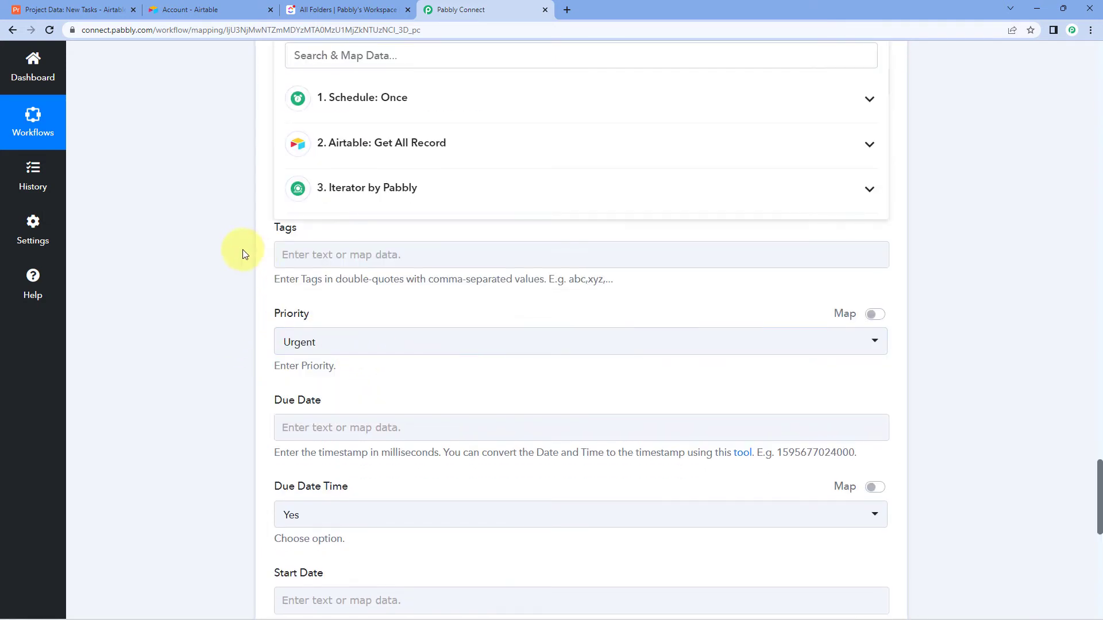
scroll(242, 249, up, 3)
click(236, 260)
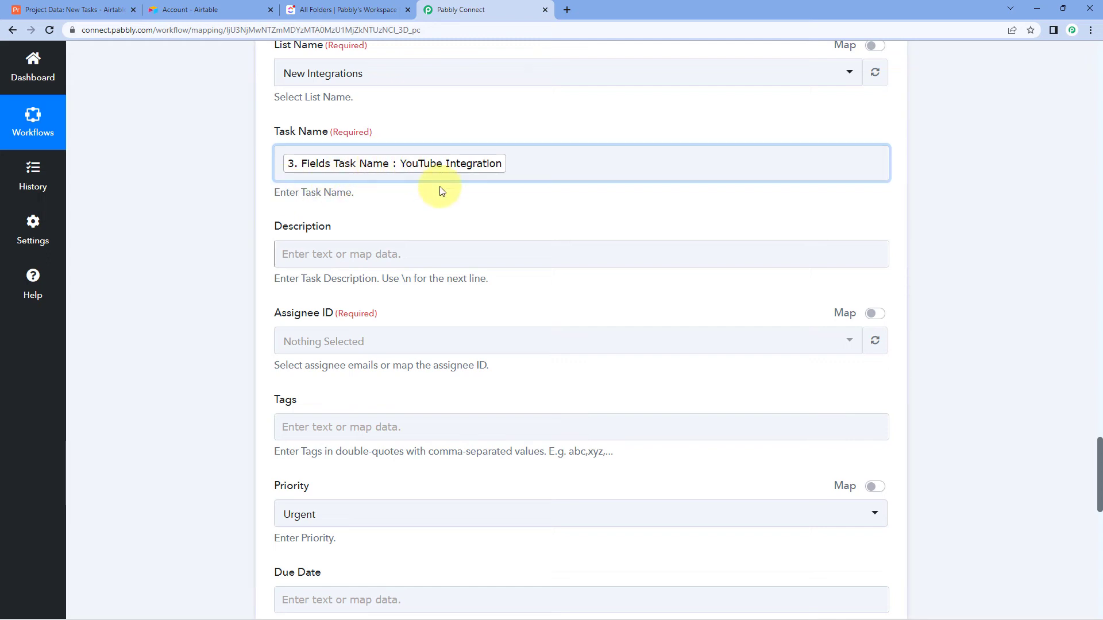
Check the task columns in Airtable, then return to Pabbly Connect and map the task Description to the iterator's Fields Description value.
click(86, 10)
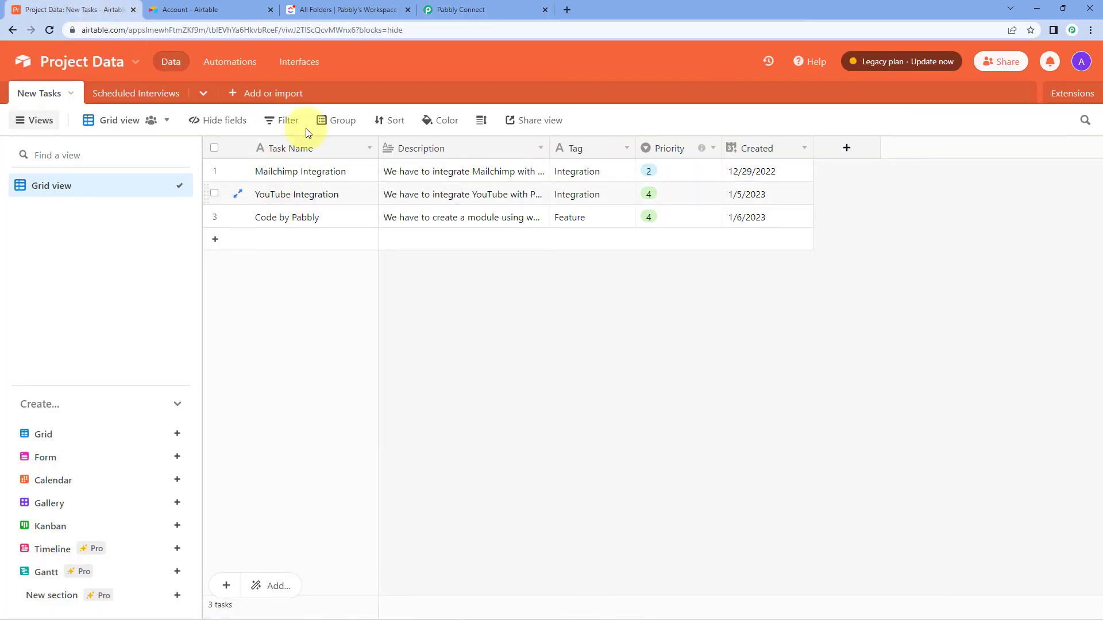
click(446, 7)
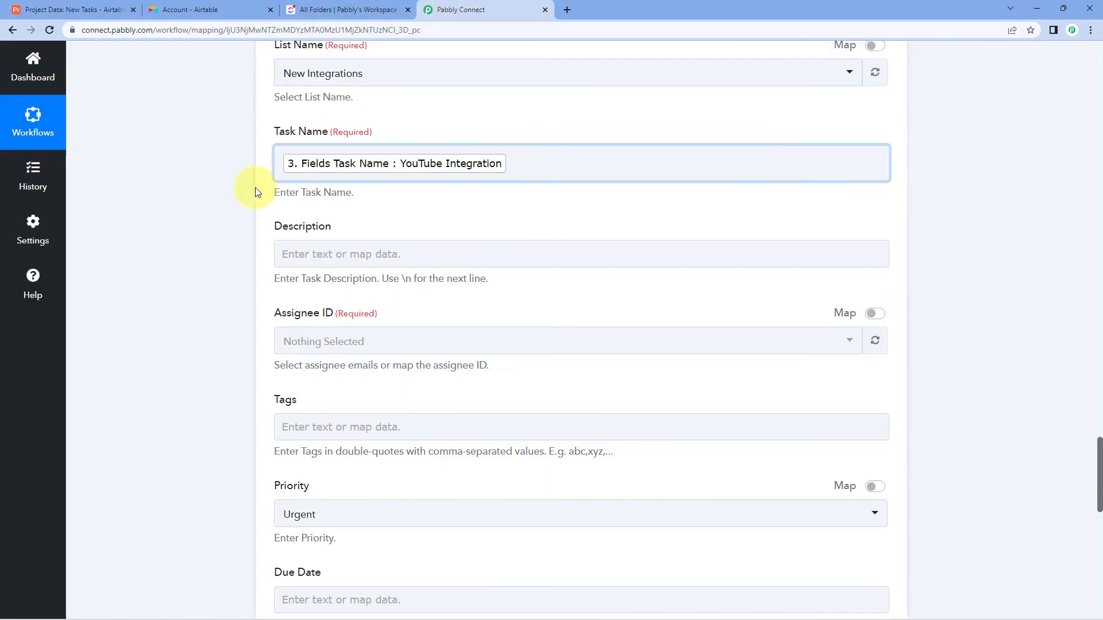
scroll(255, 187, down, 1)
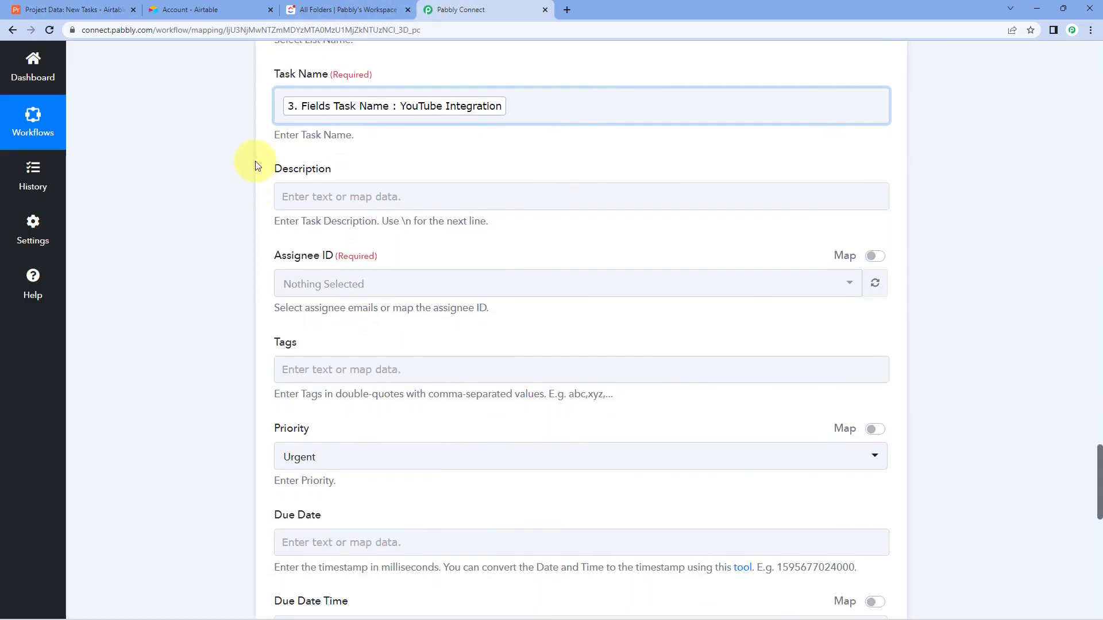
click(329, 196)
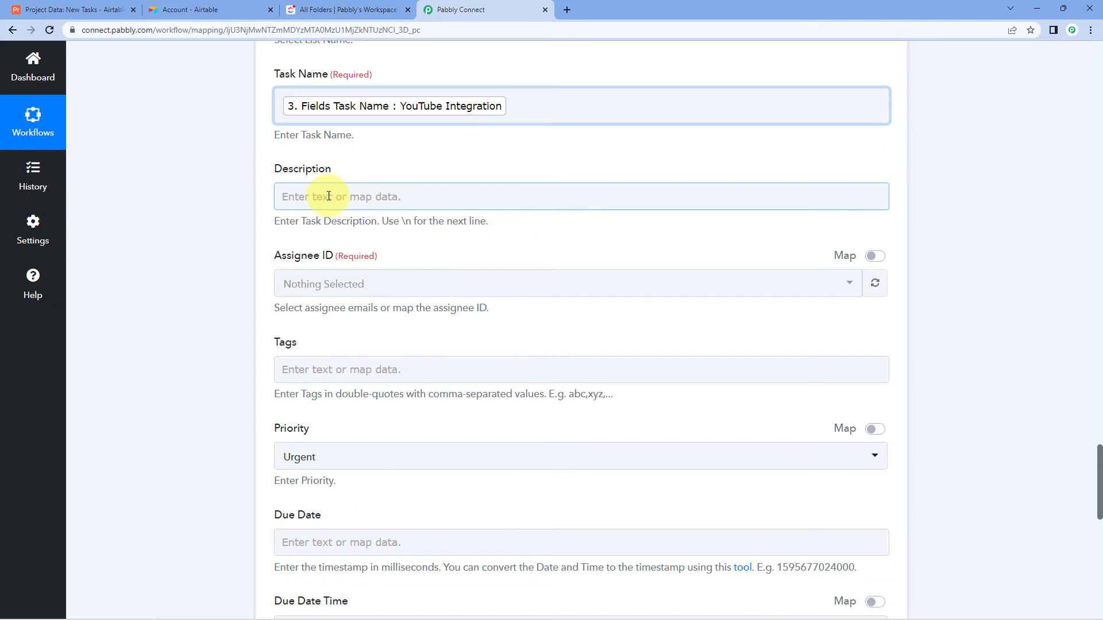
click(370, 386)
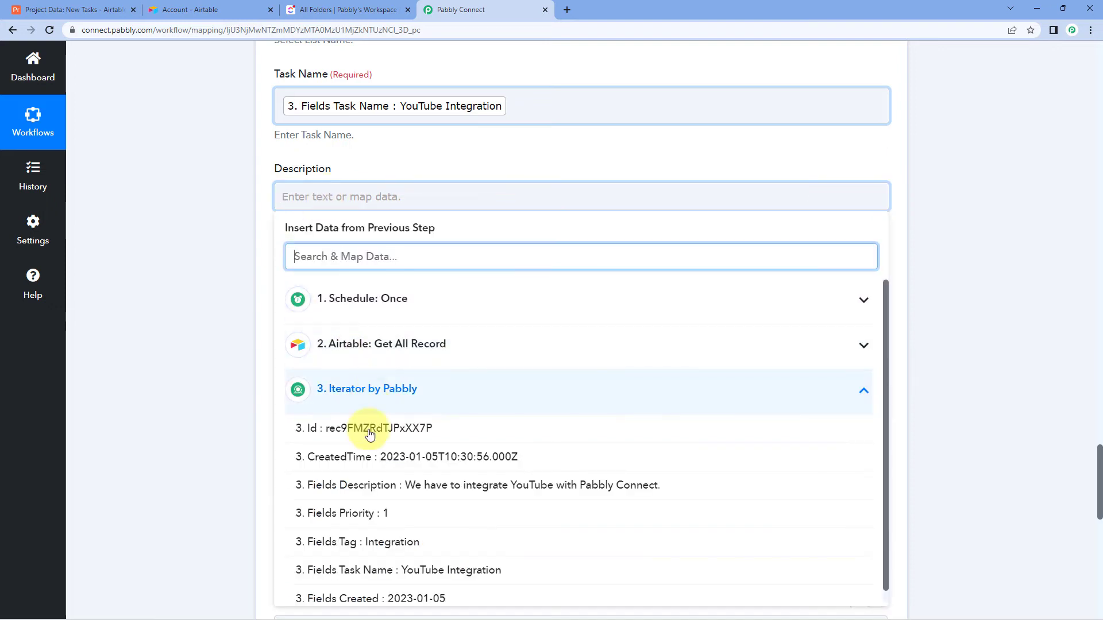
scroll(365, 459, down, 1)
click(412, 474)
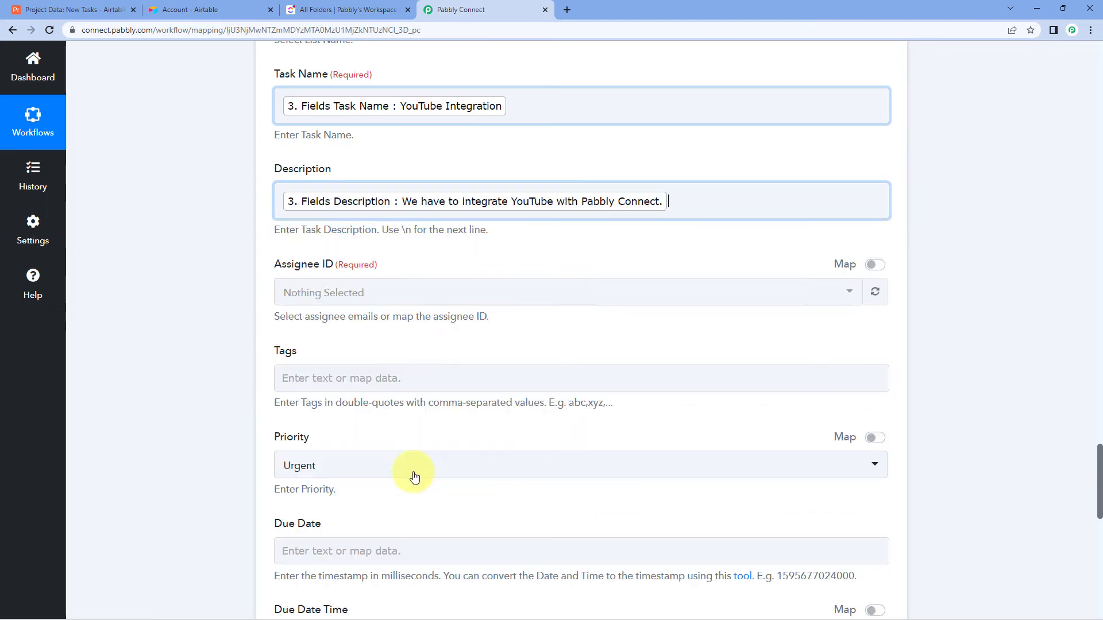
click(246, 271)
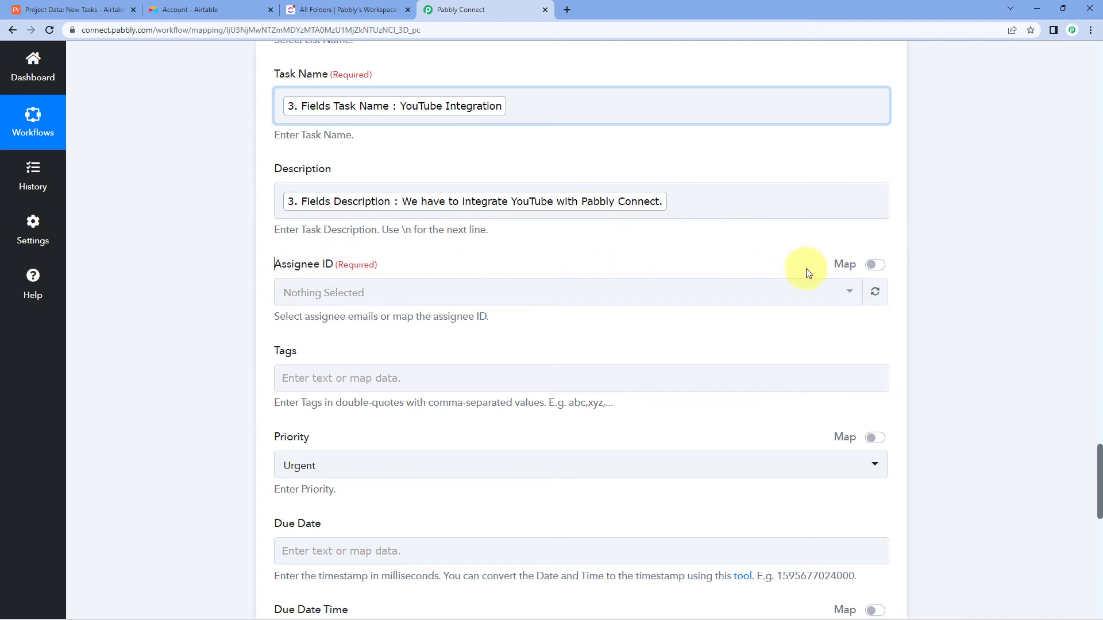
Refresh the Assignee ID options and select Admin Pabblytuts as the task's assignee.
click(381, 291)
click(384, 280)
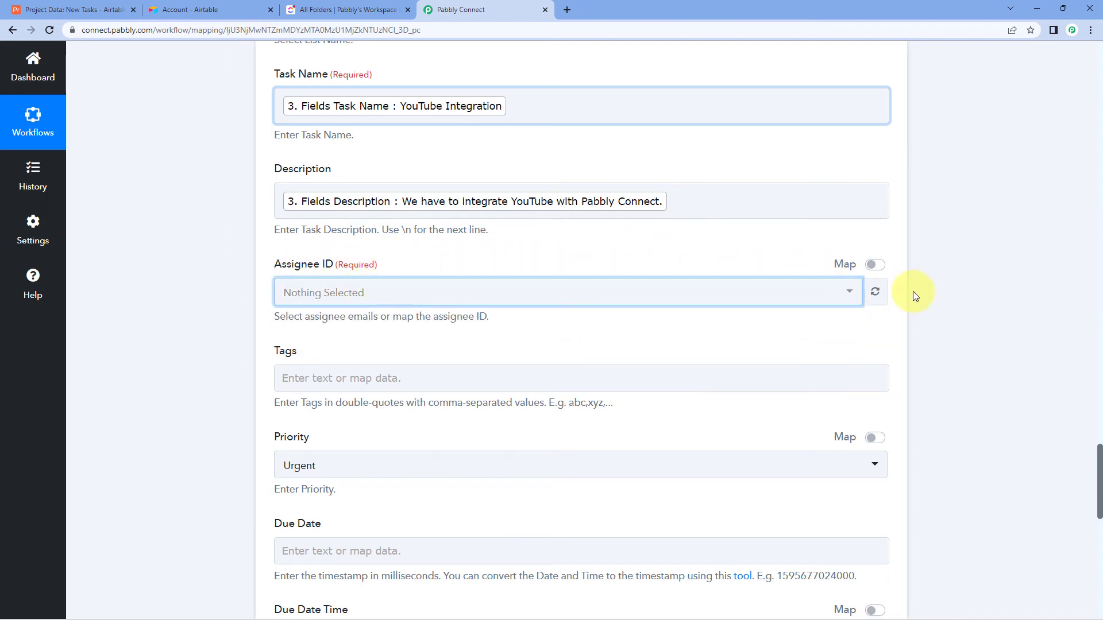
click(872, 291)
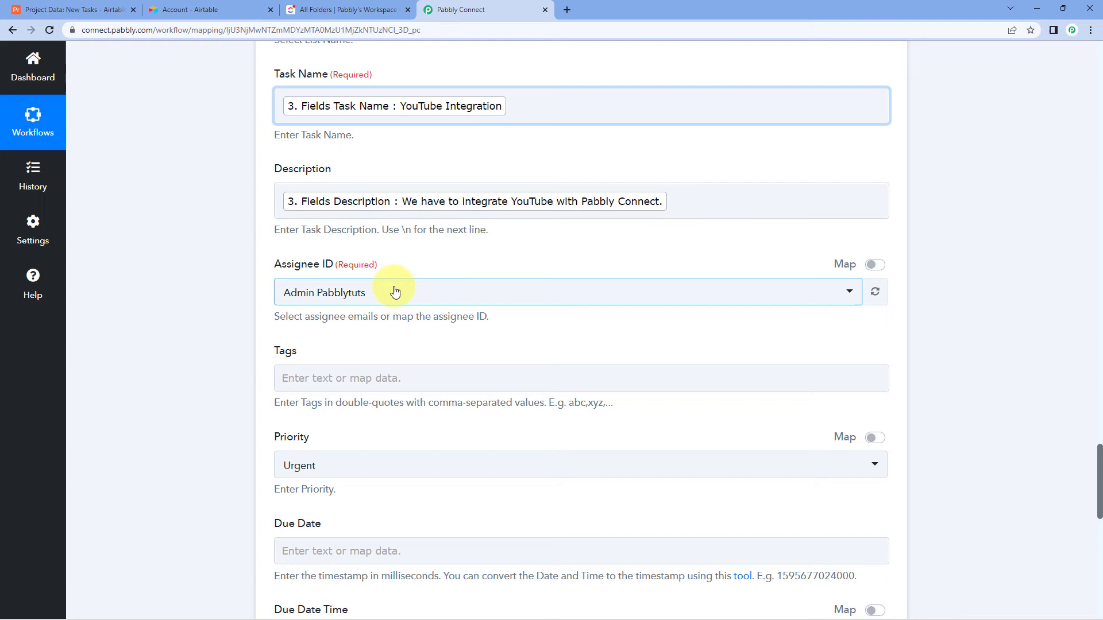
click(395, 293)
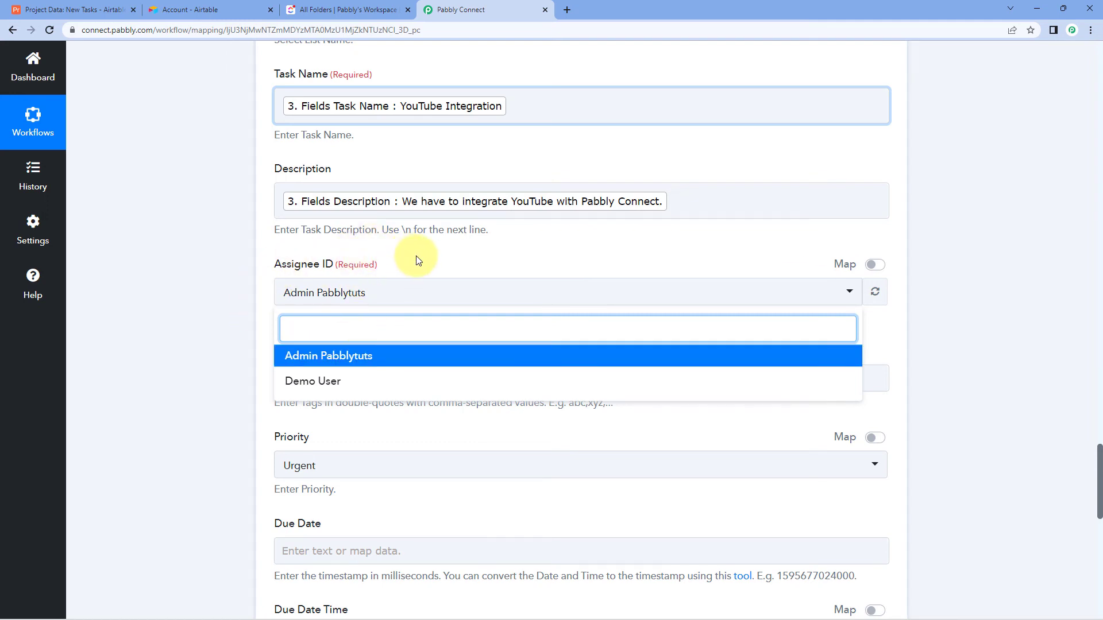
click(380, 362)
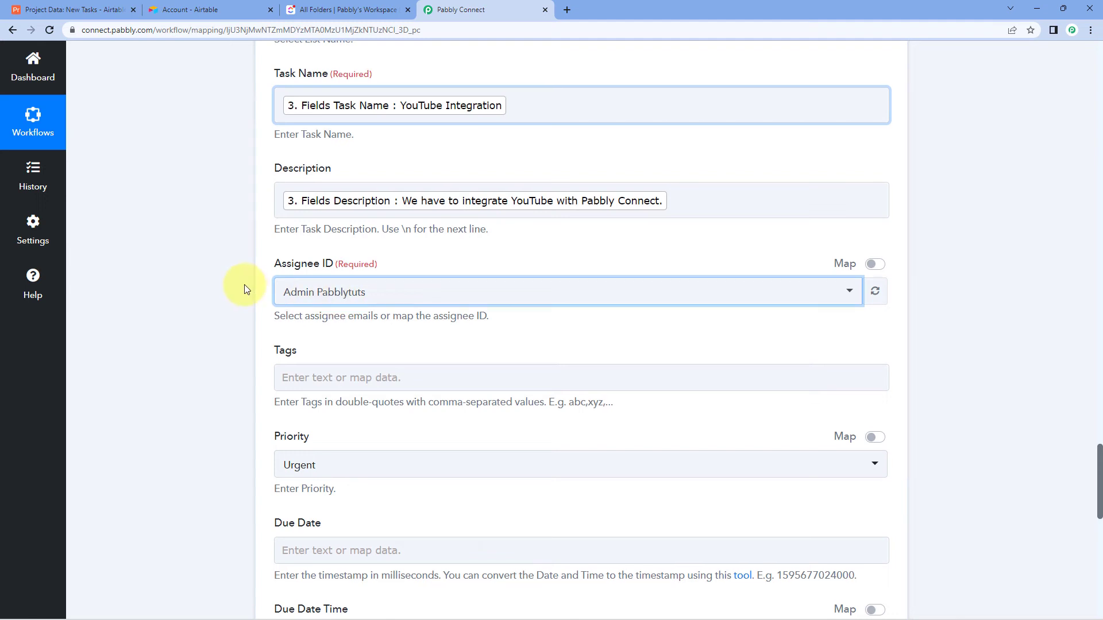
Map the task's Tags to the Fields Tag value from the Iterator by Pabbly step.
scroll(259, 247, down, 3)
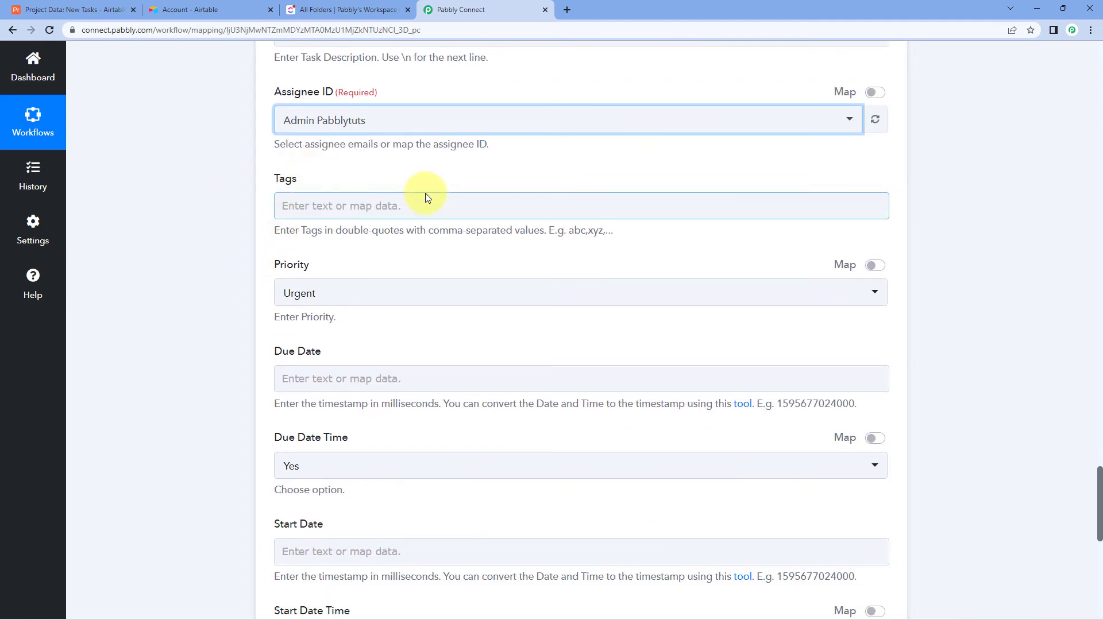
scroll(406, 222, up, 1)
scroll(278, 205, down, 1)
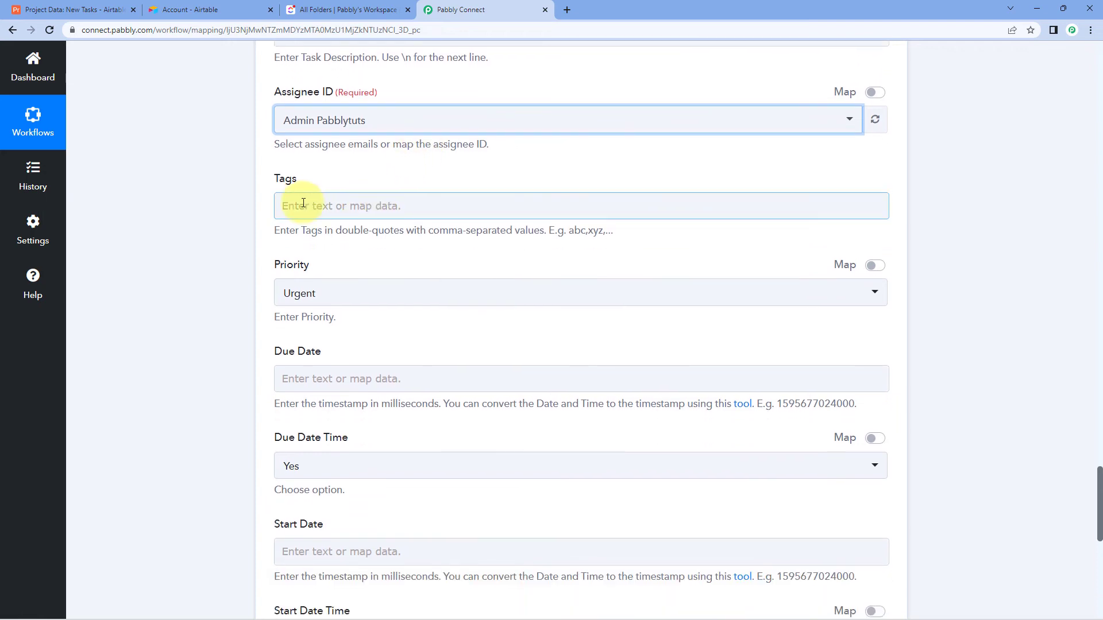
click(277, 207)
scroll(264, 214, down, 2)
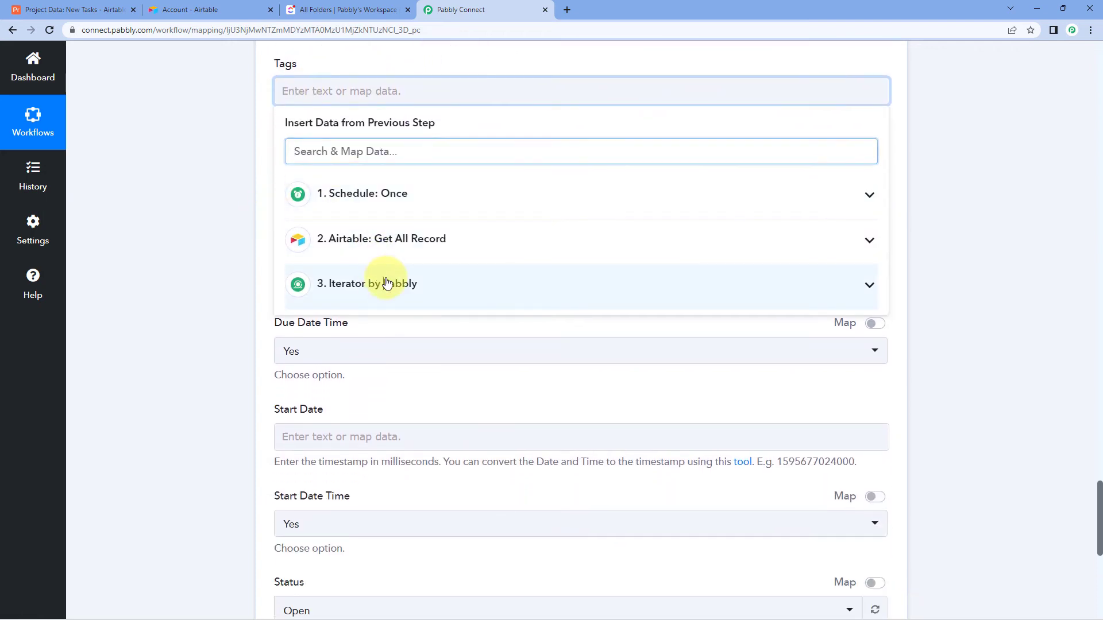
click(386, 283)
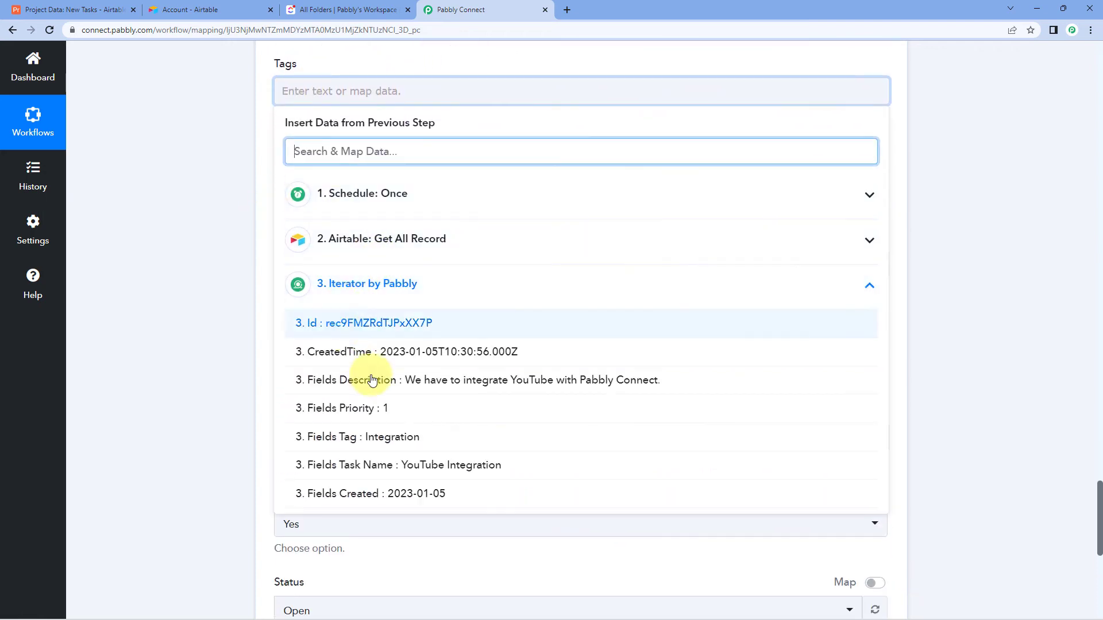
click(384, 444)
click(246, 243)
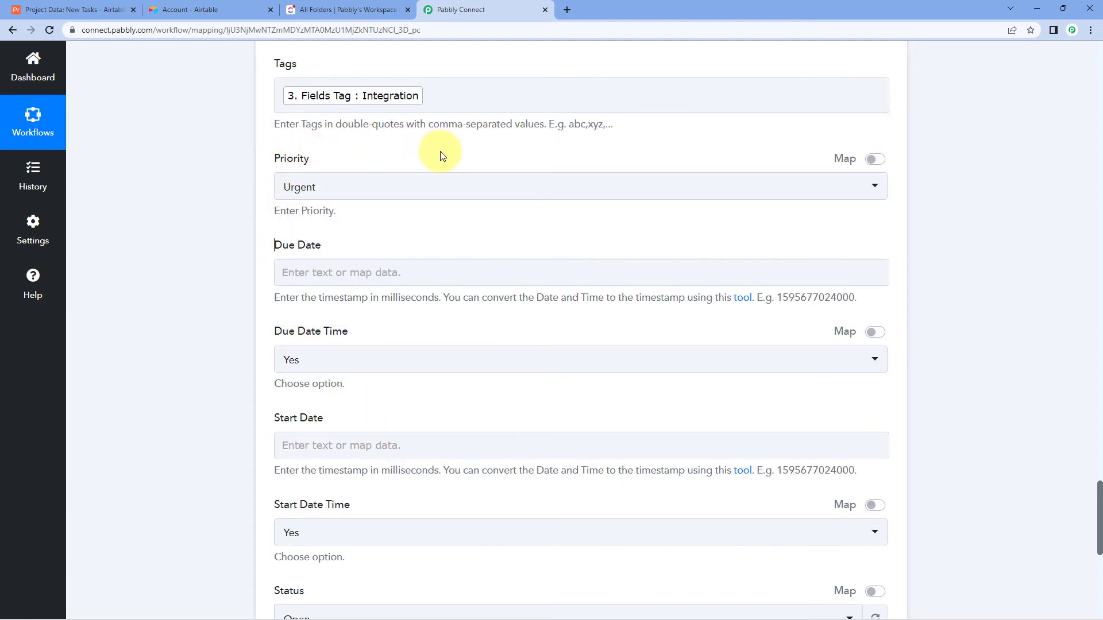
Review the Priority field's options and mapping mode, and compare them with the Priority column of the New Tasks table in Airtable.
click(451, 184)
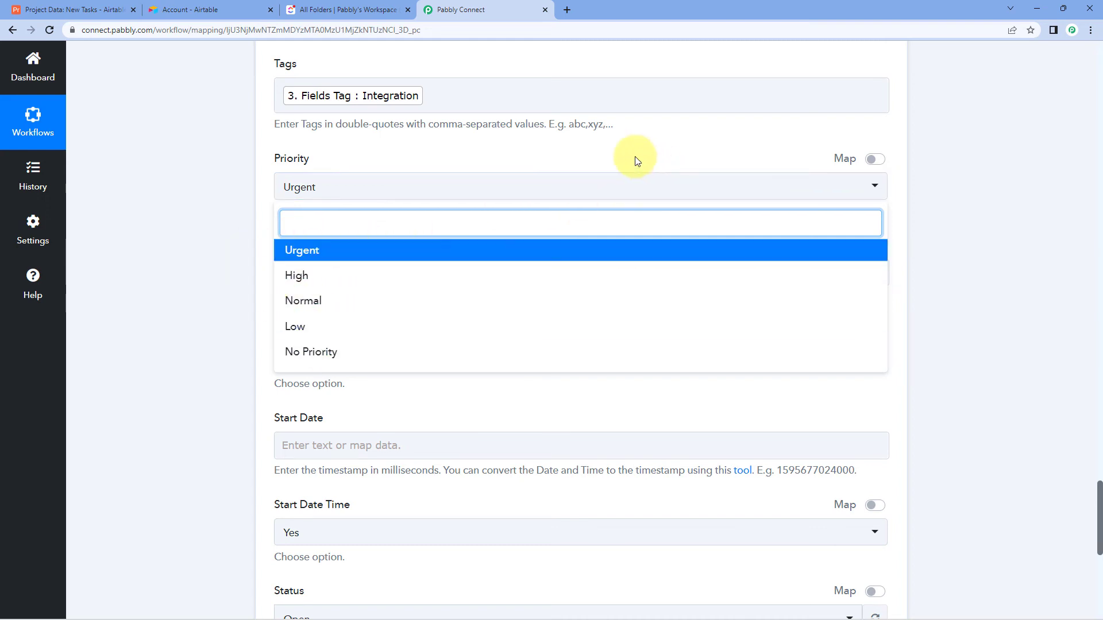
click(872, 161)
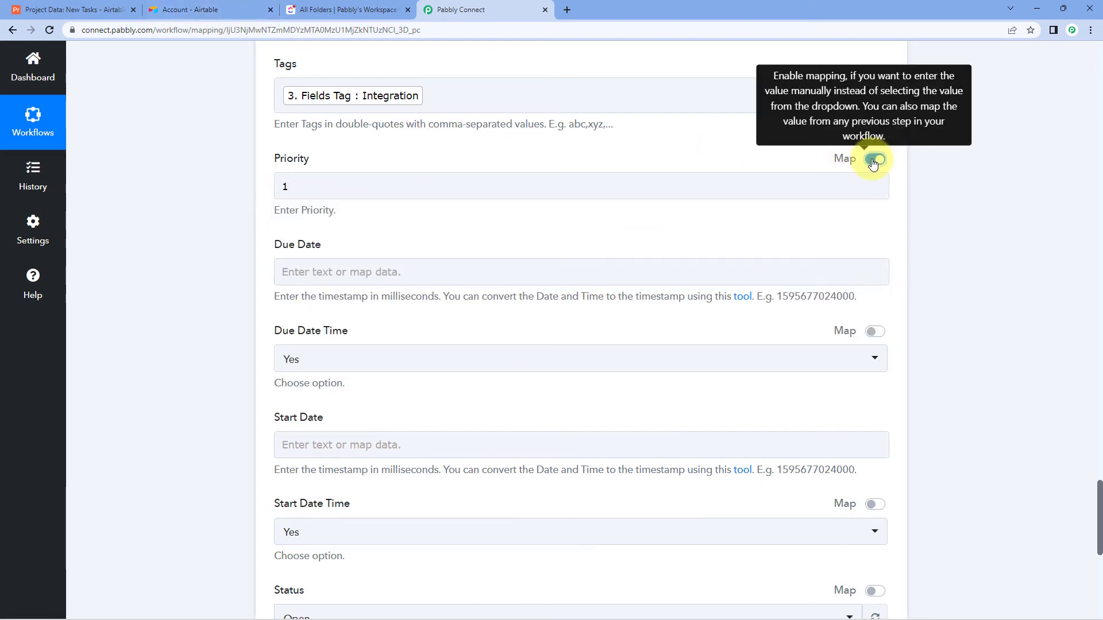
click(872, 162)
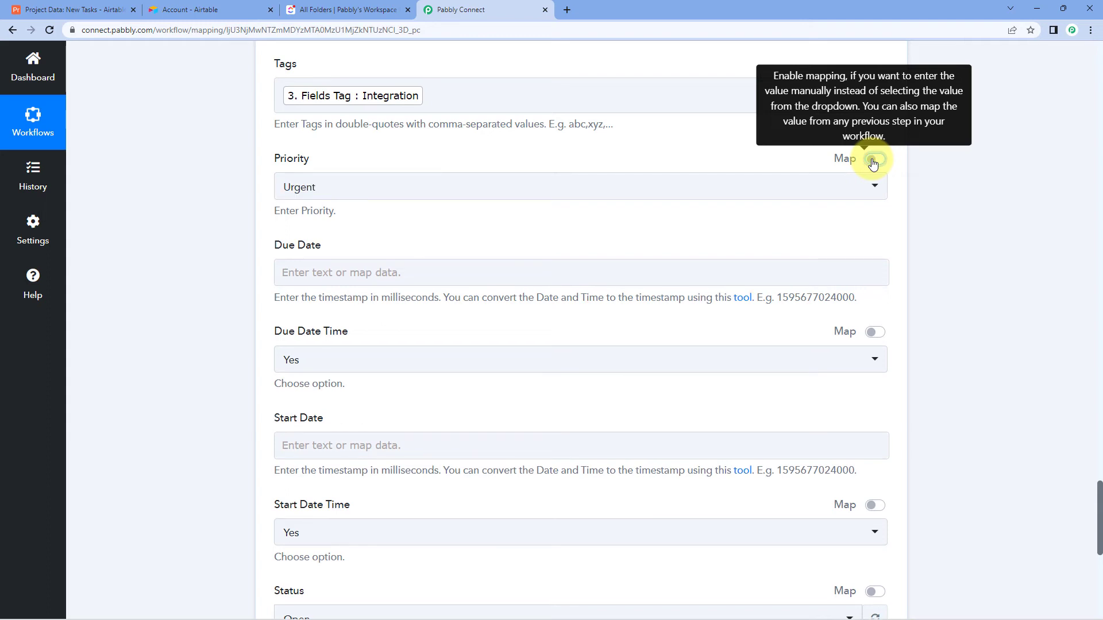
click(824, 184)
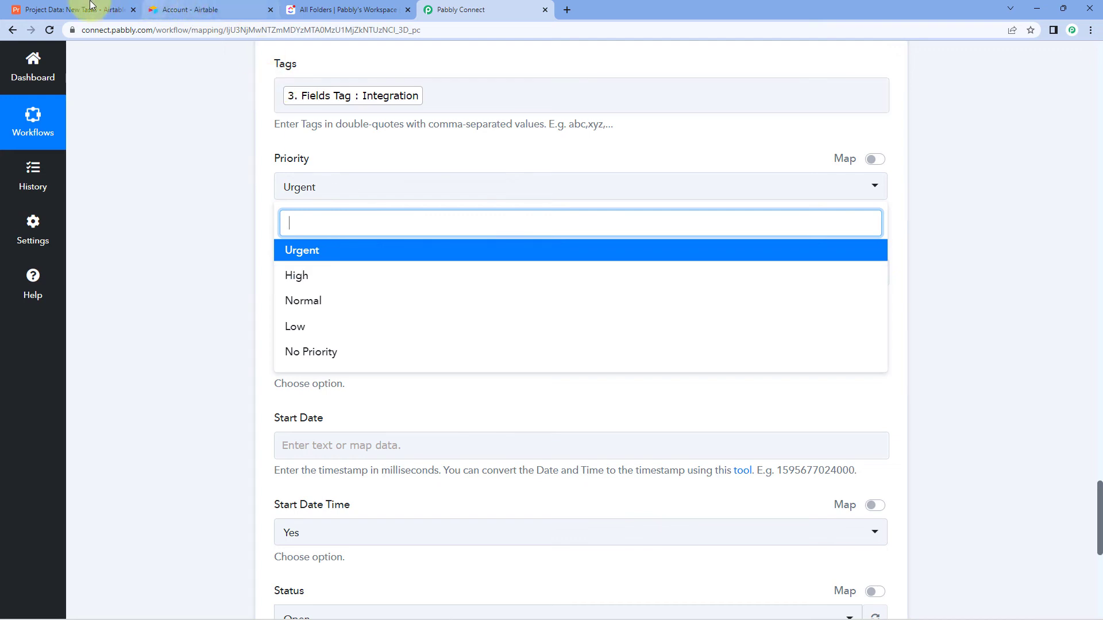
click(75, 9)
click(679, 154)
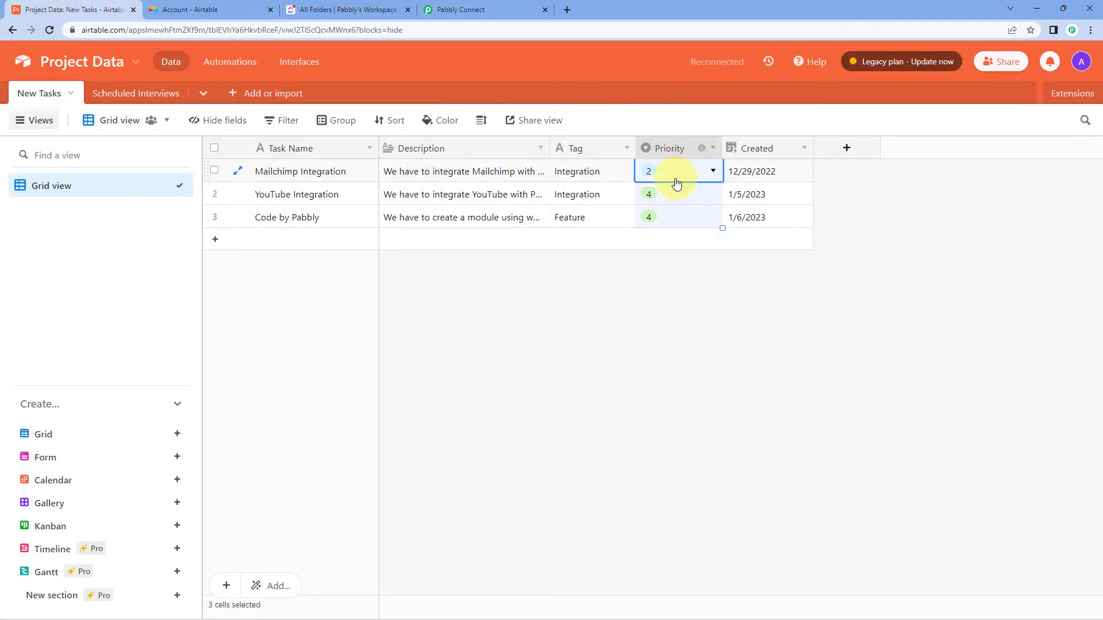
click(485, 9)
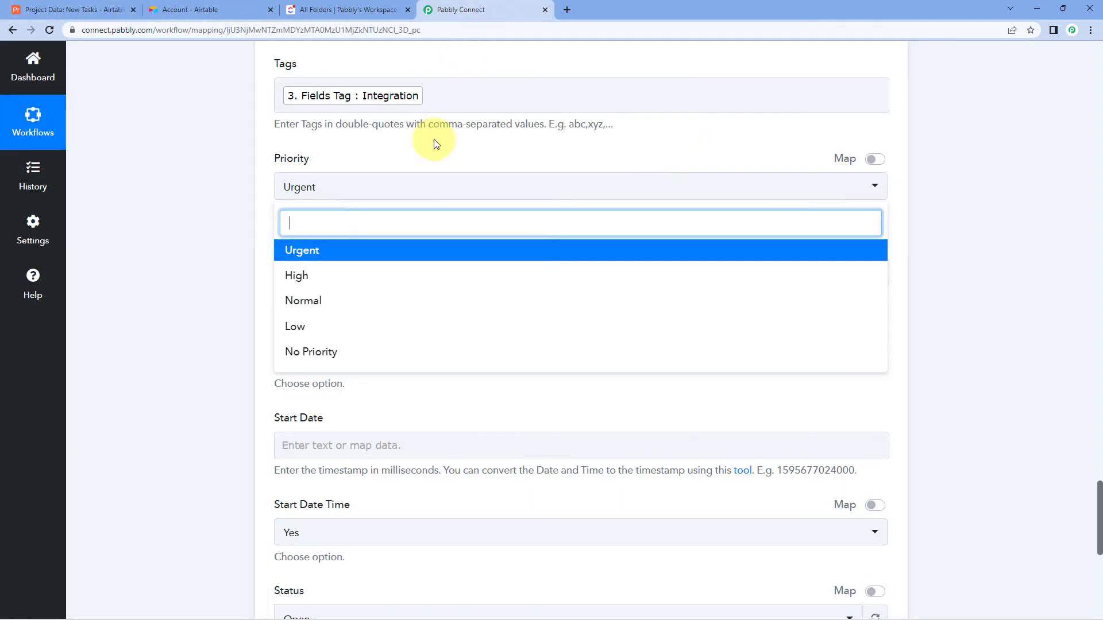
Enable mapping for Priority, map it to the iterator's Fields Priority value, and check it against the Priority column in Airtable.
click(873, 159)
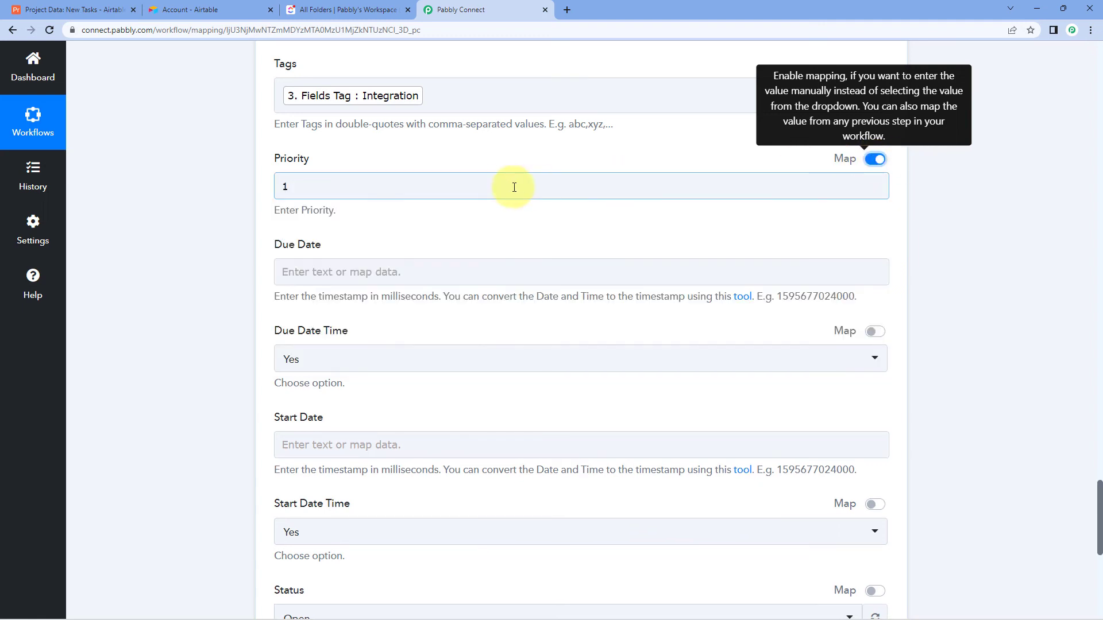
click(490, 184)
key(BackSpace)
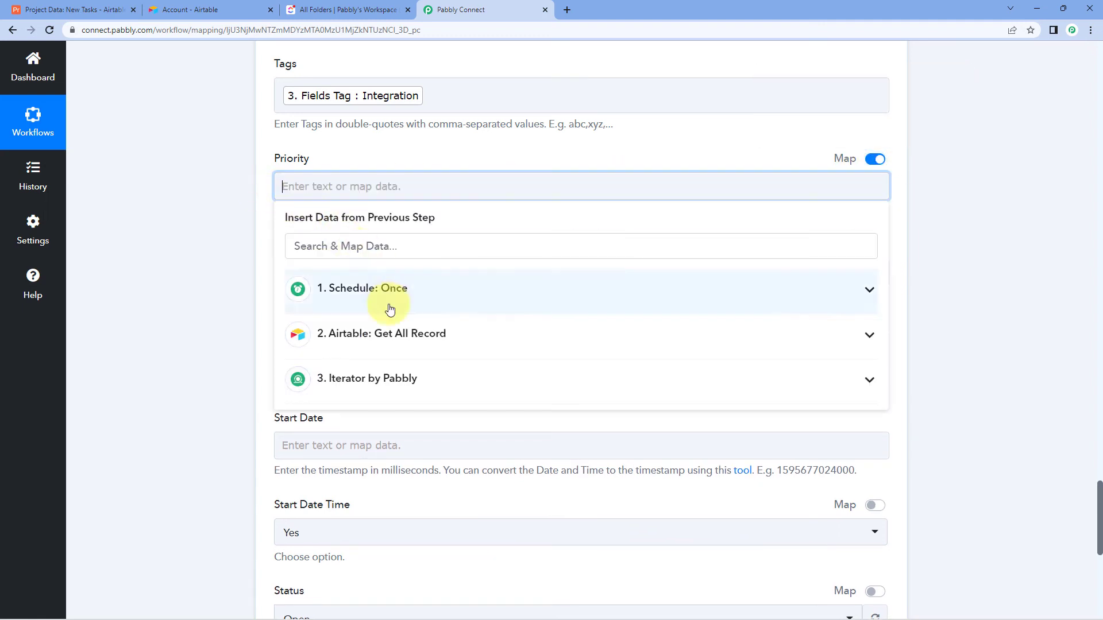
click(410, 379)
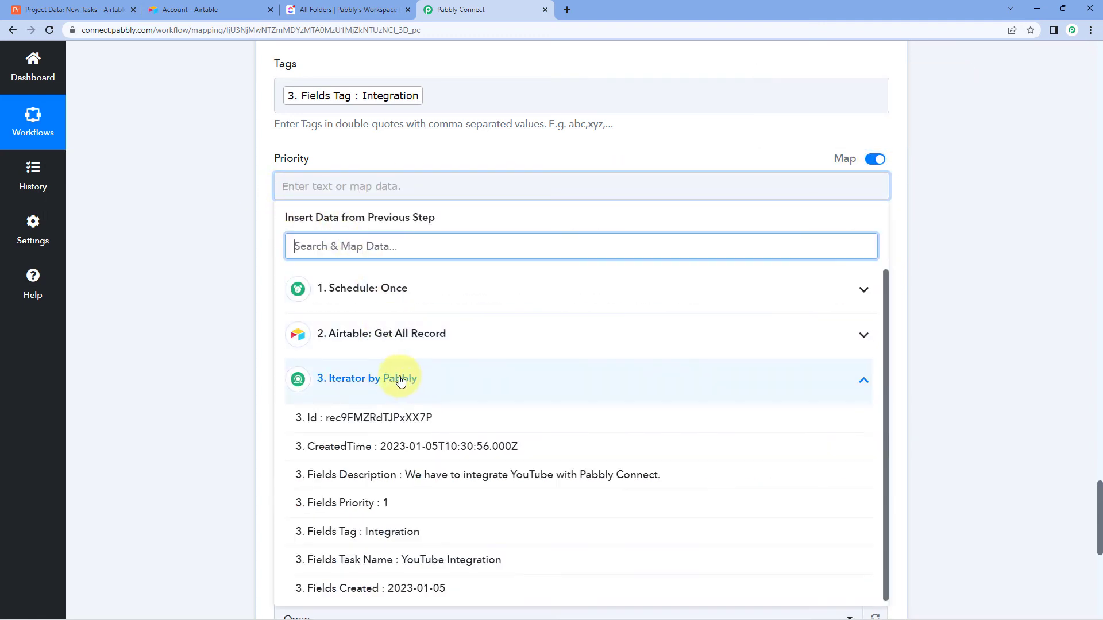
click(372, 494)
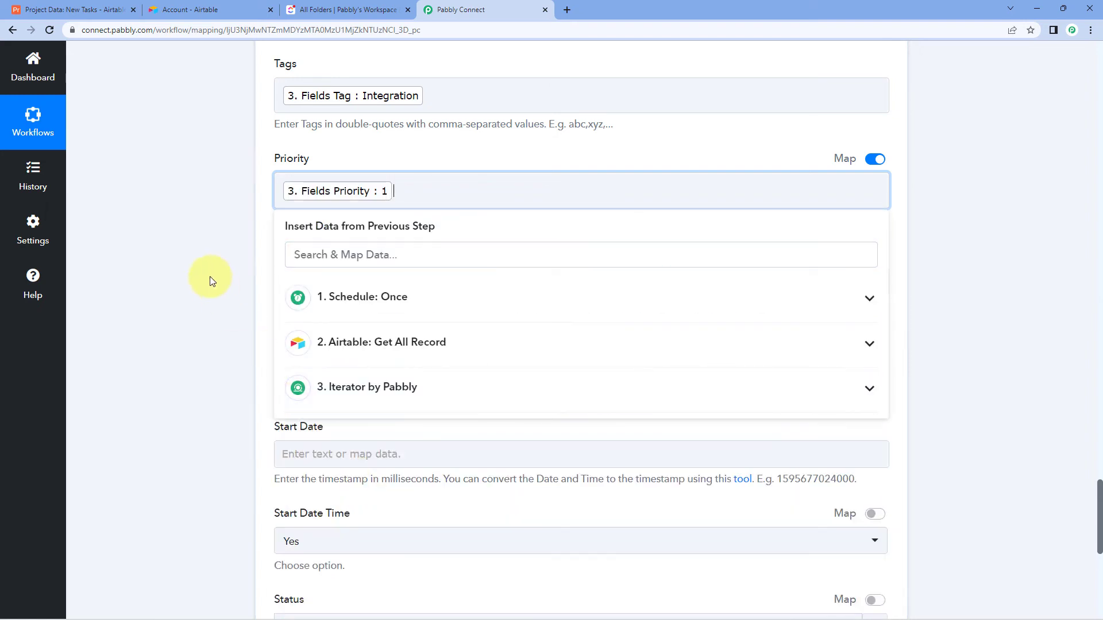
click(209, 277)
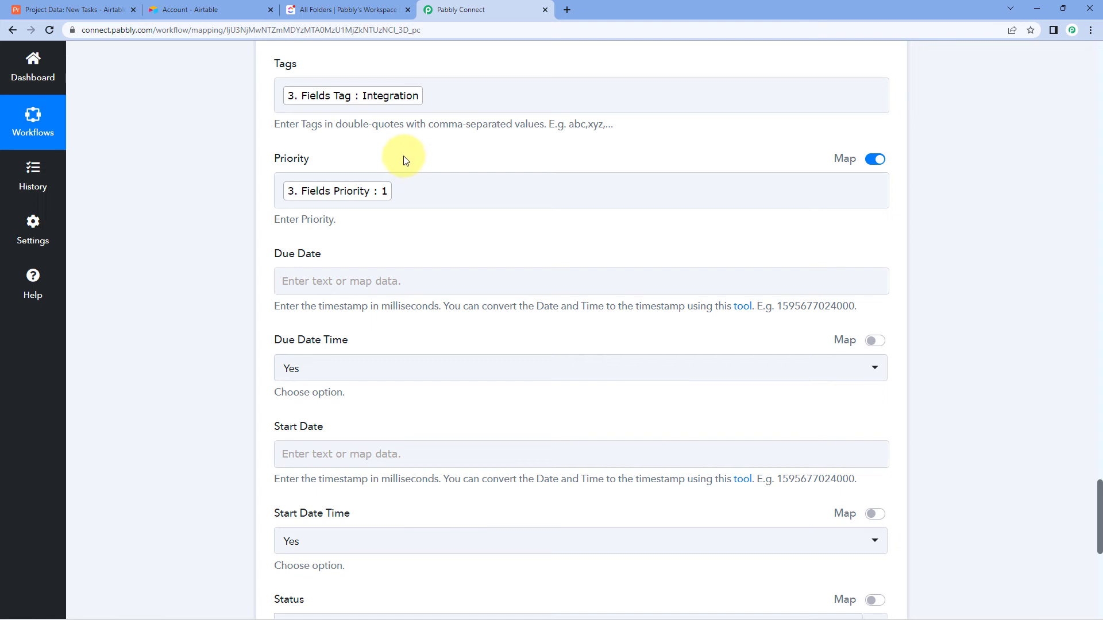
click(104, 10)
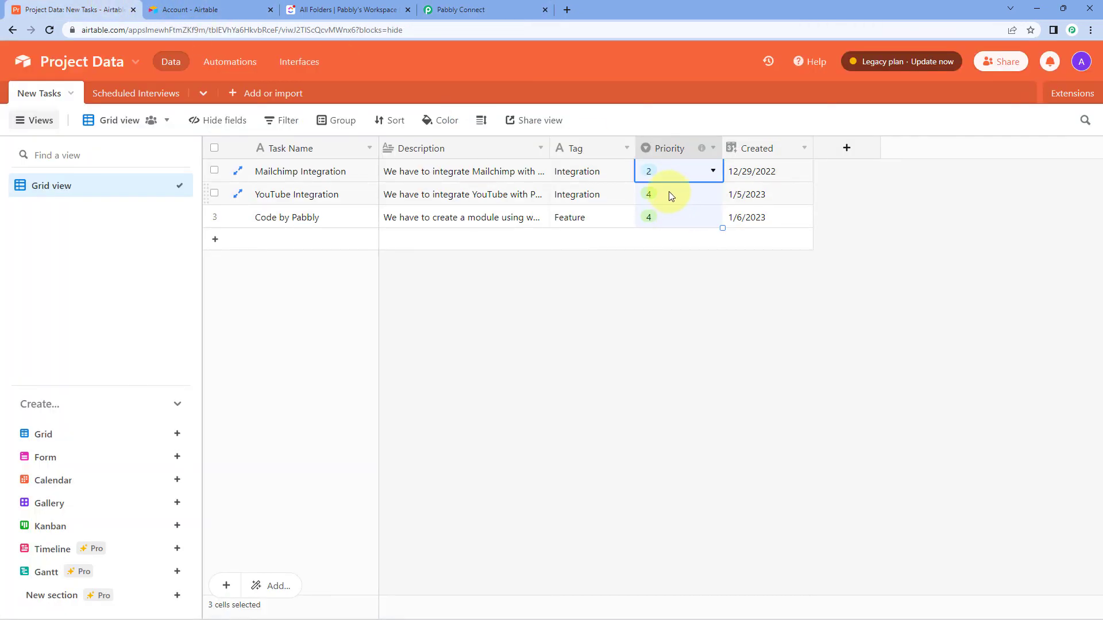
click(504, 5)
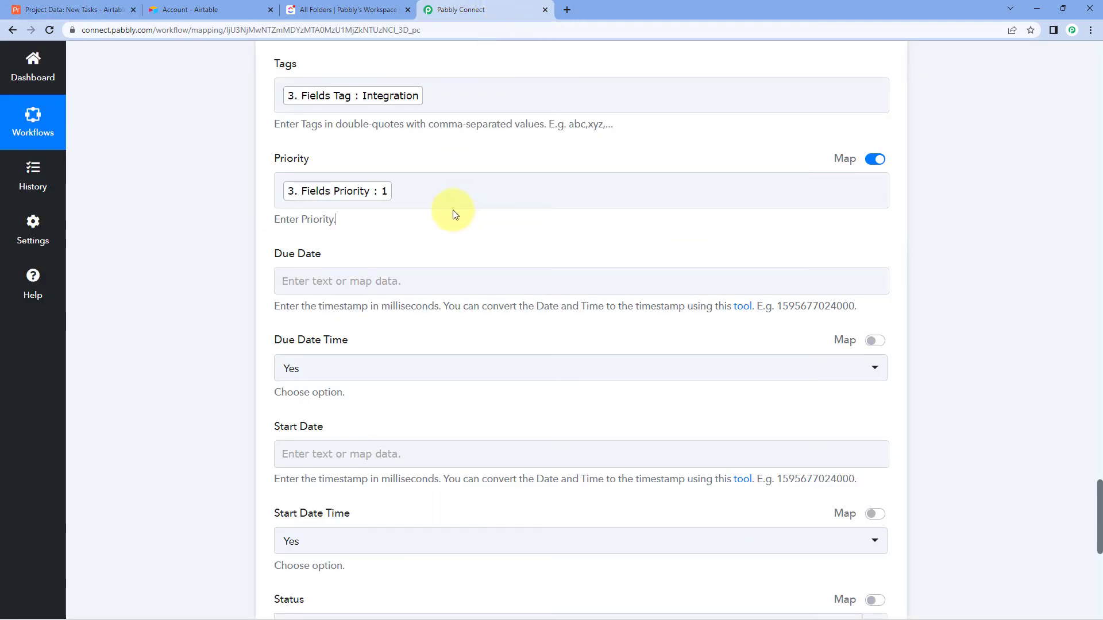
Read the Due Date field's timestamp format hint, and set both Due Date Time and Start Date Time to No.
scroll(453, 214, down, 1)
scroll(321, 182, down, 2)
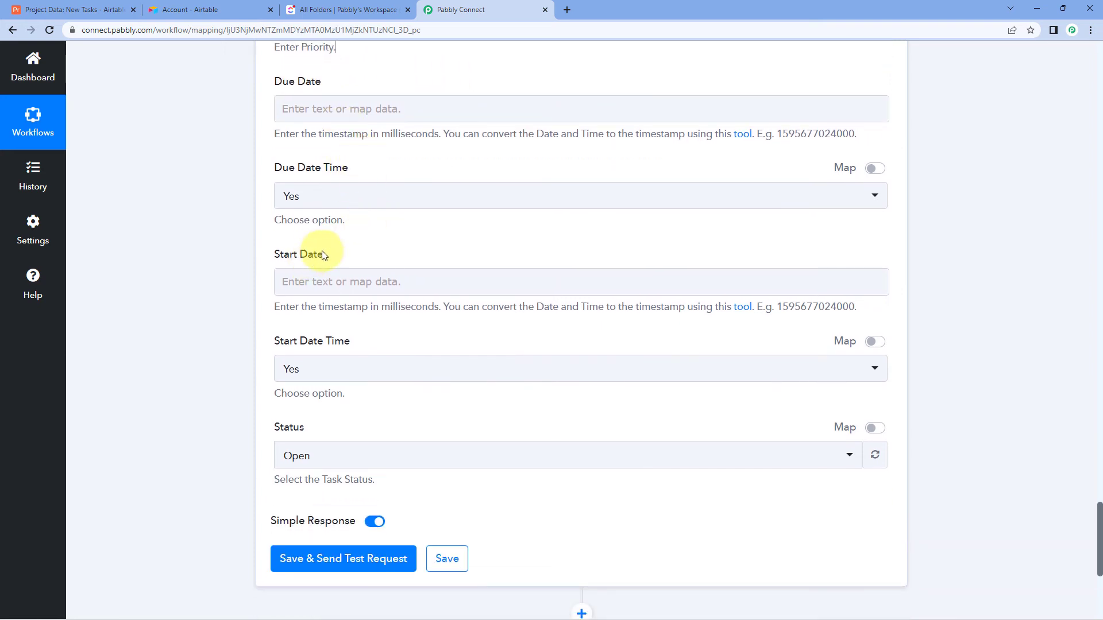
scroll(373, 215, up, 1)
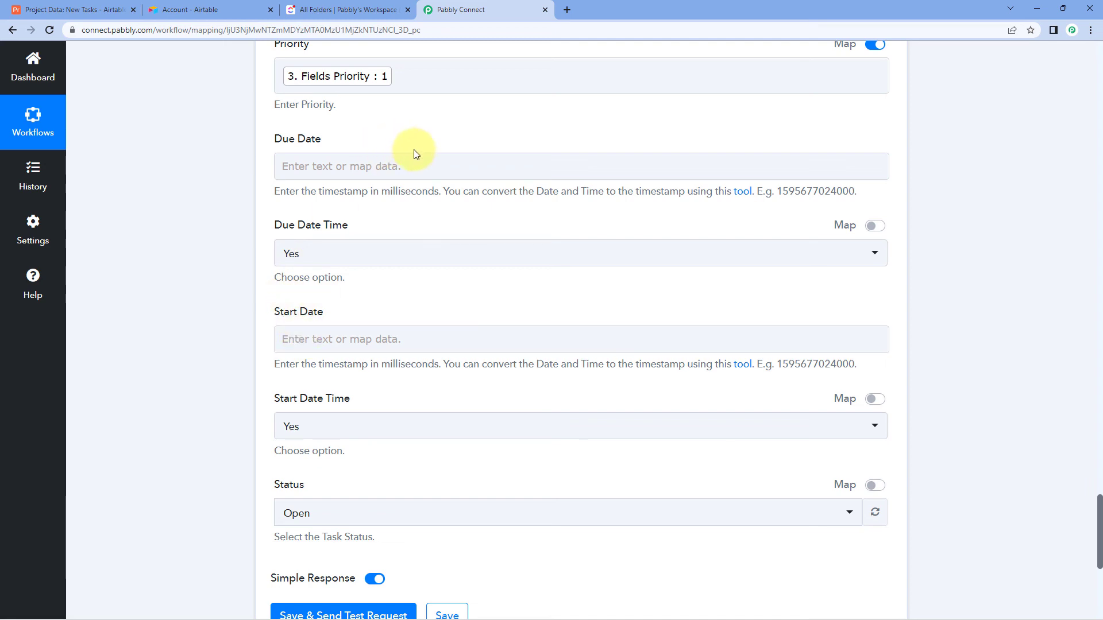
drag(380, 191, 439, 190)
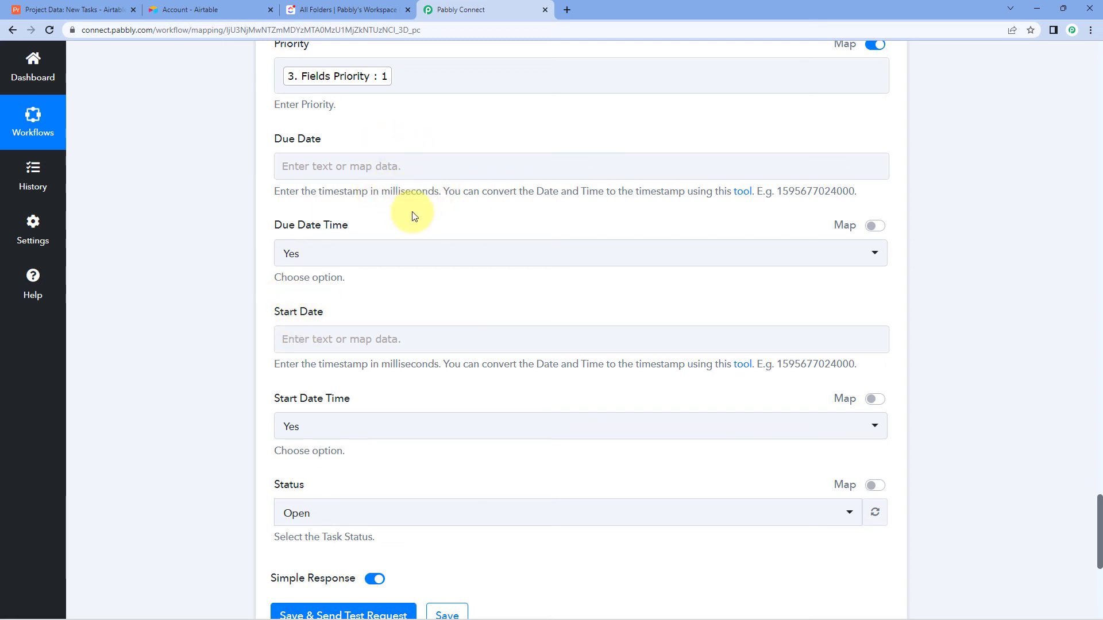
drag(777, 191, 832, 207)
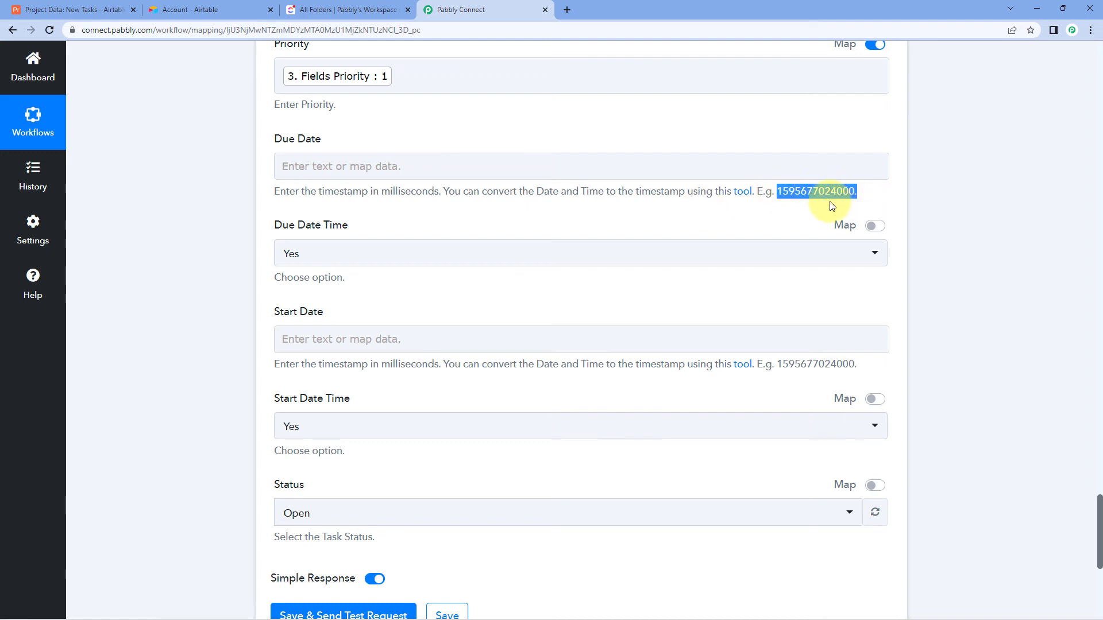
click(605, 218)
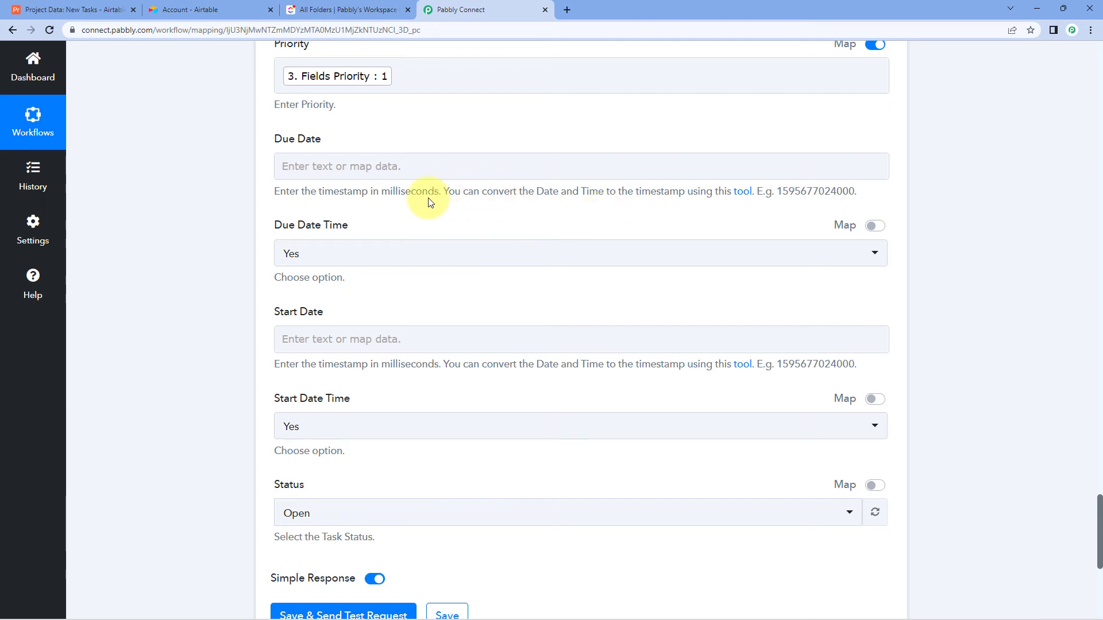
click(328, 252)
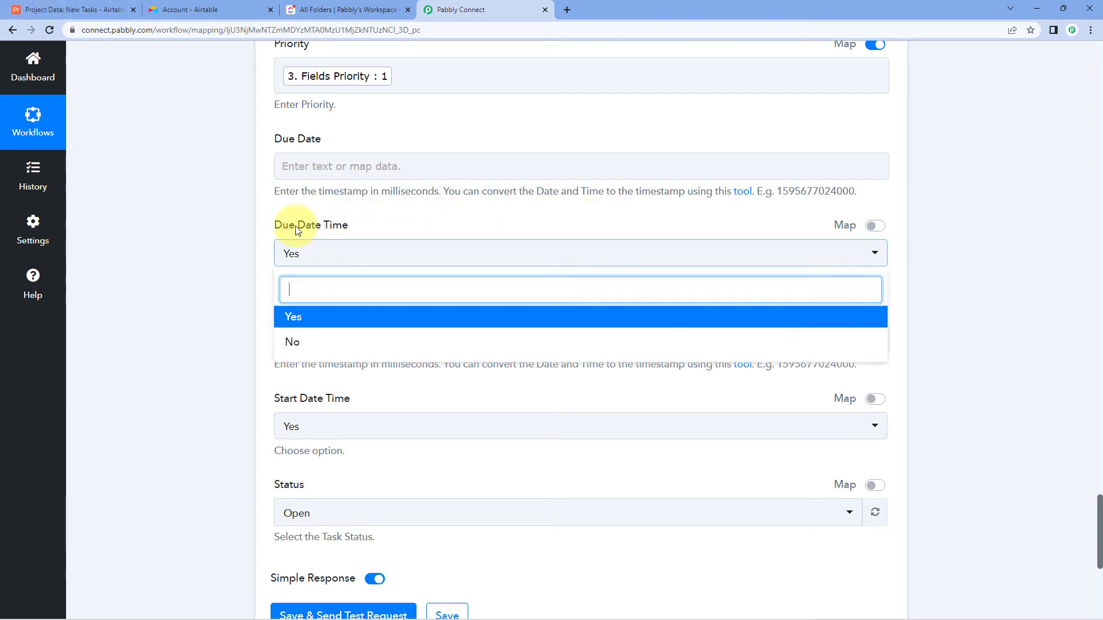
click(301, 343)
click(274, 426)
scroll(258, 407, down, 2)
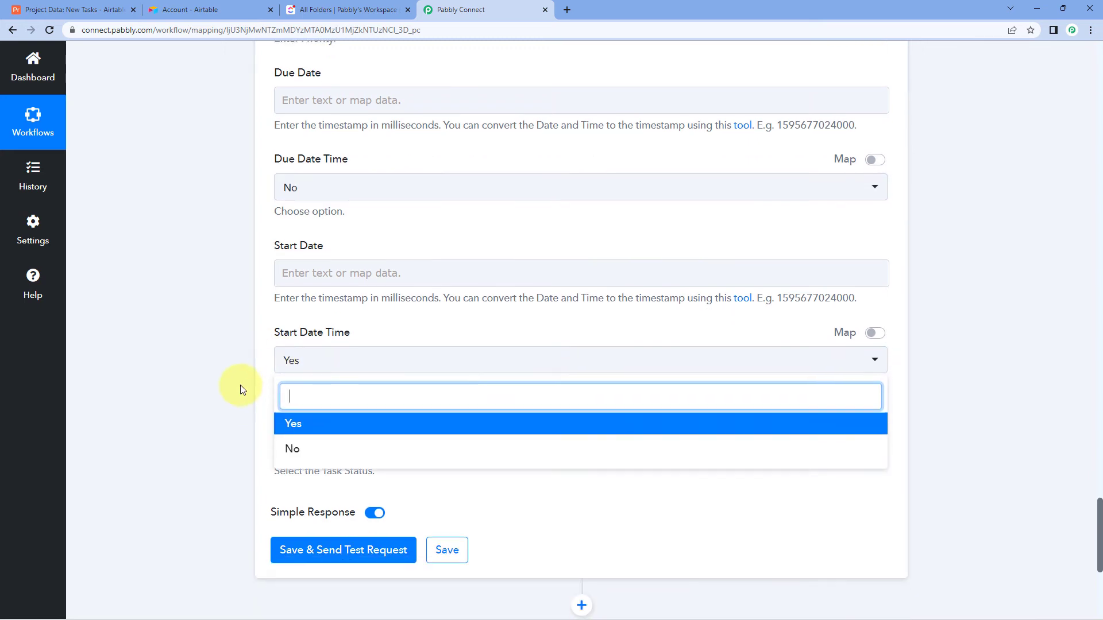
click(290, 400)
scroll(244, 286, up, 2)
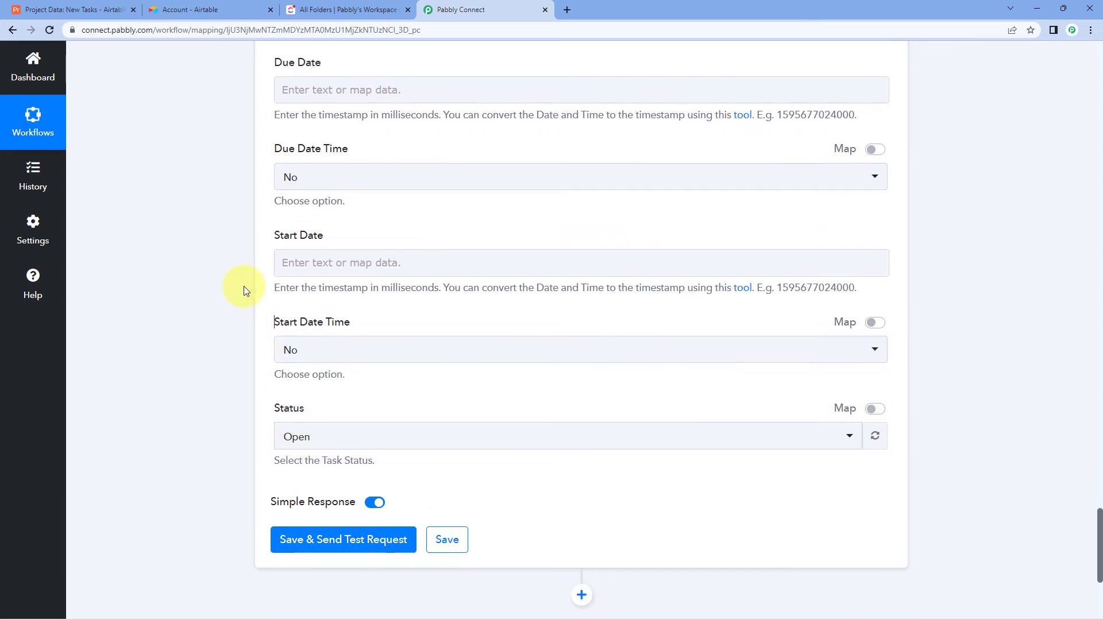
Check the New Tasks columns in Airtable for date data and reread the Due Date timestamp requirement in Pabbly Connect.
click(80, 10)
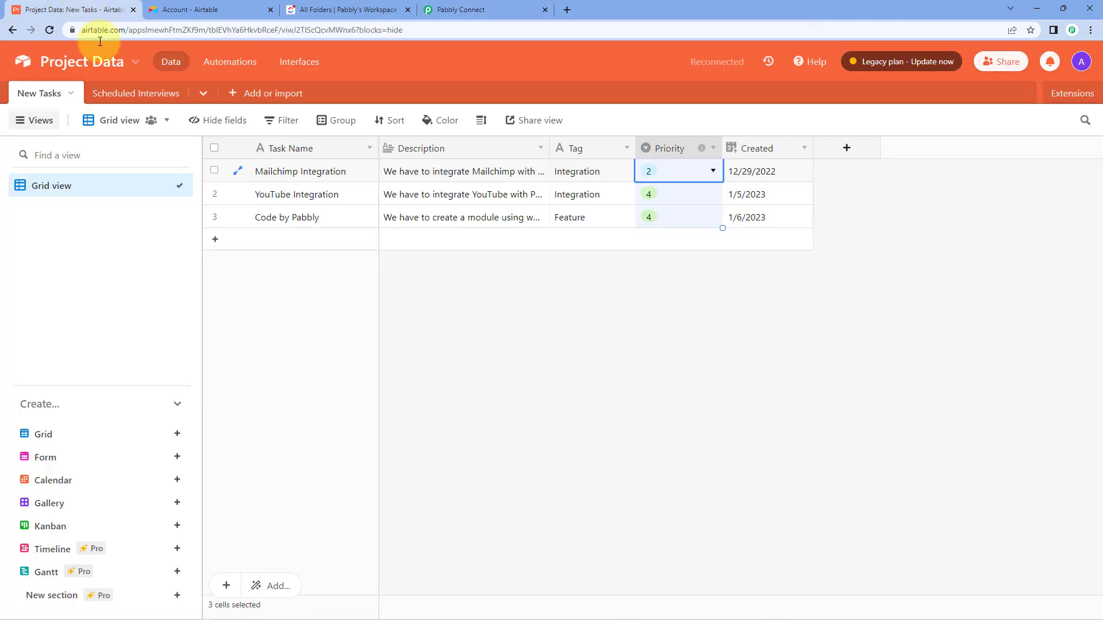
click(645, 266)
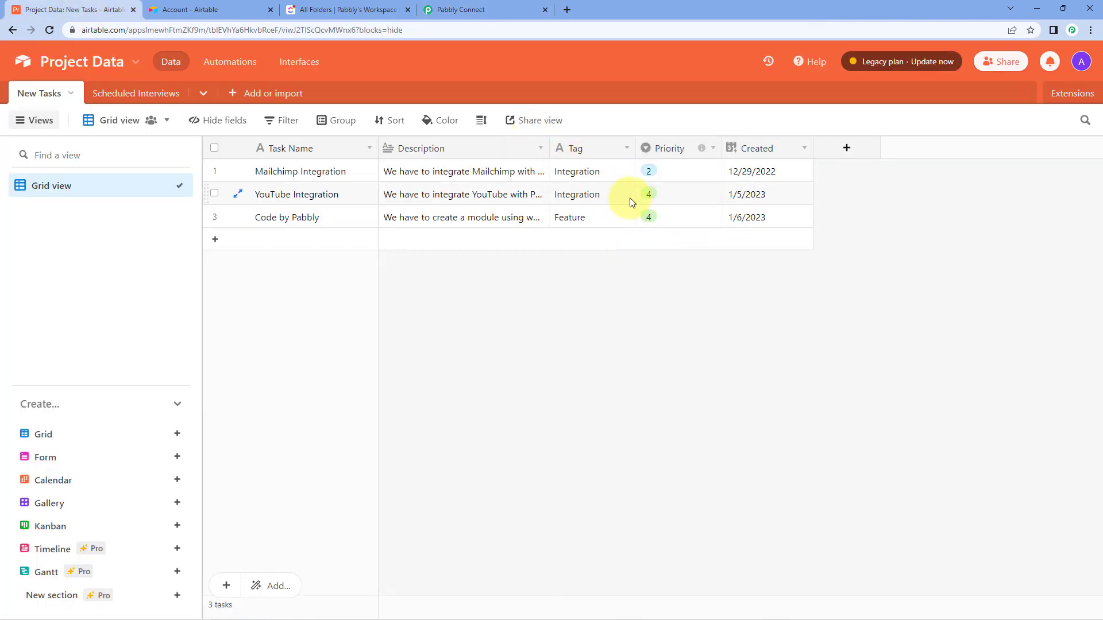
click(511, 9)
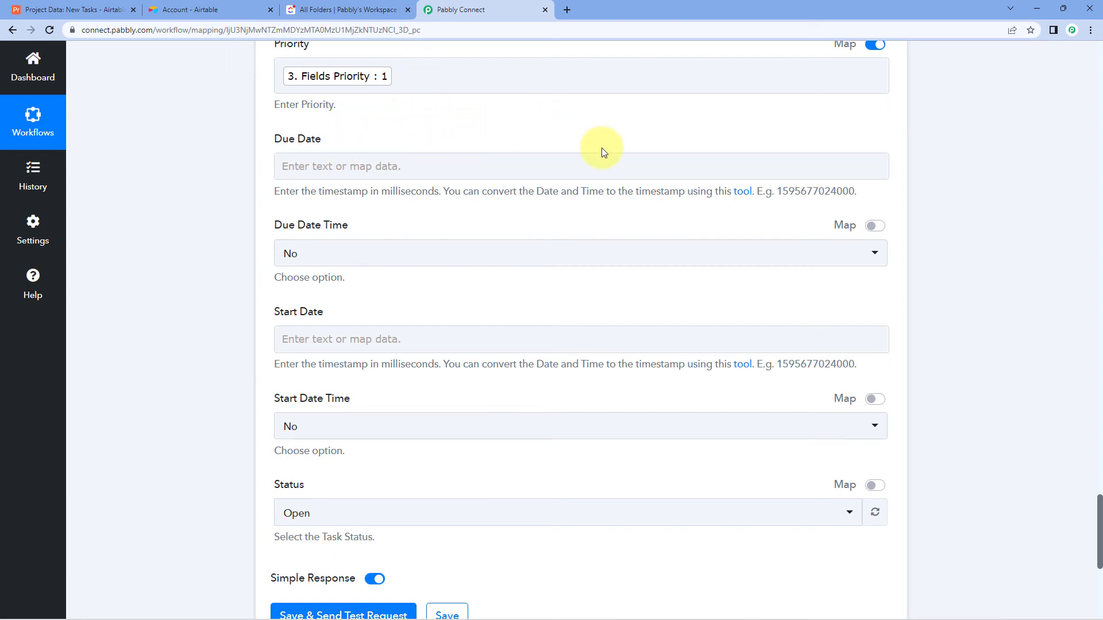
drag(318, 192, 437, 192)
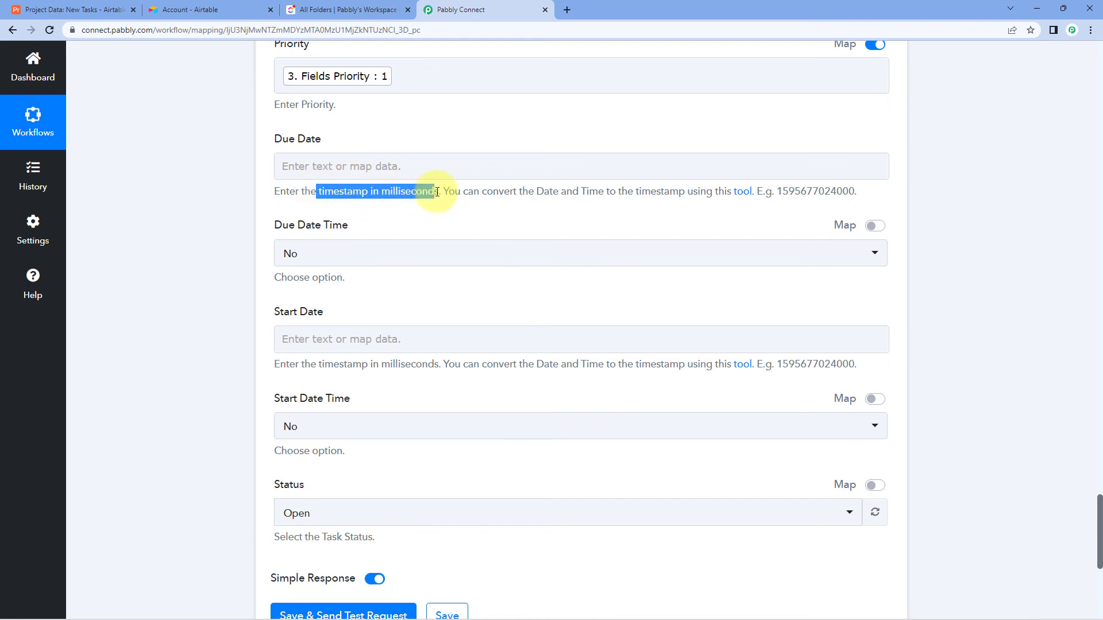
click(450, 213)
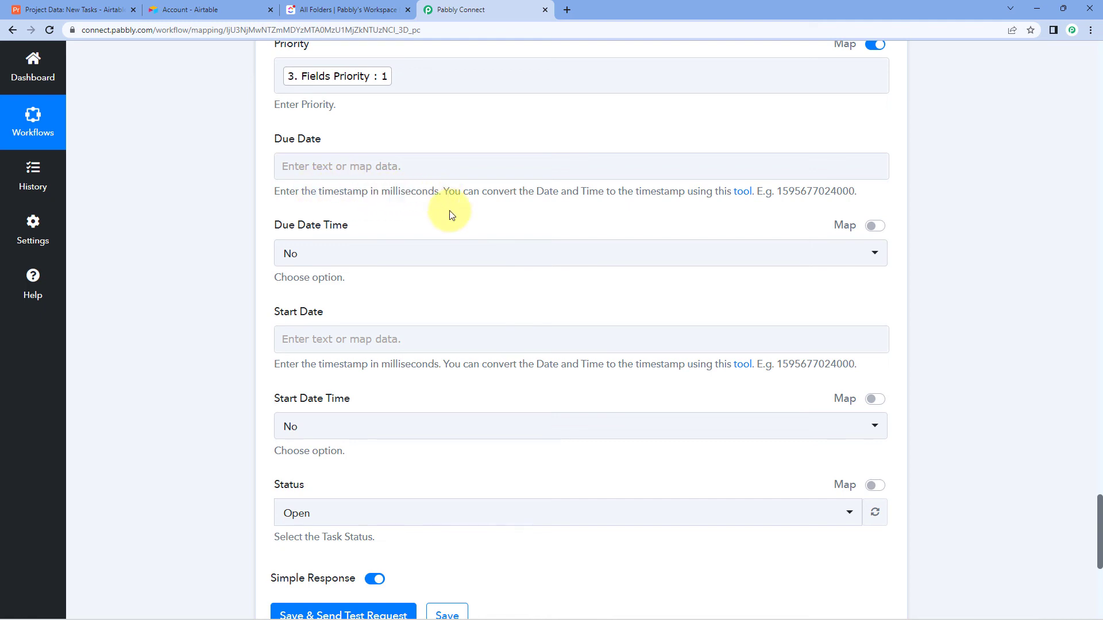
Set the ClickUp task's Status to Open.
scroll(450, 213, down, 5)
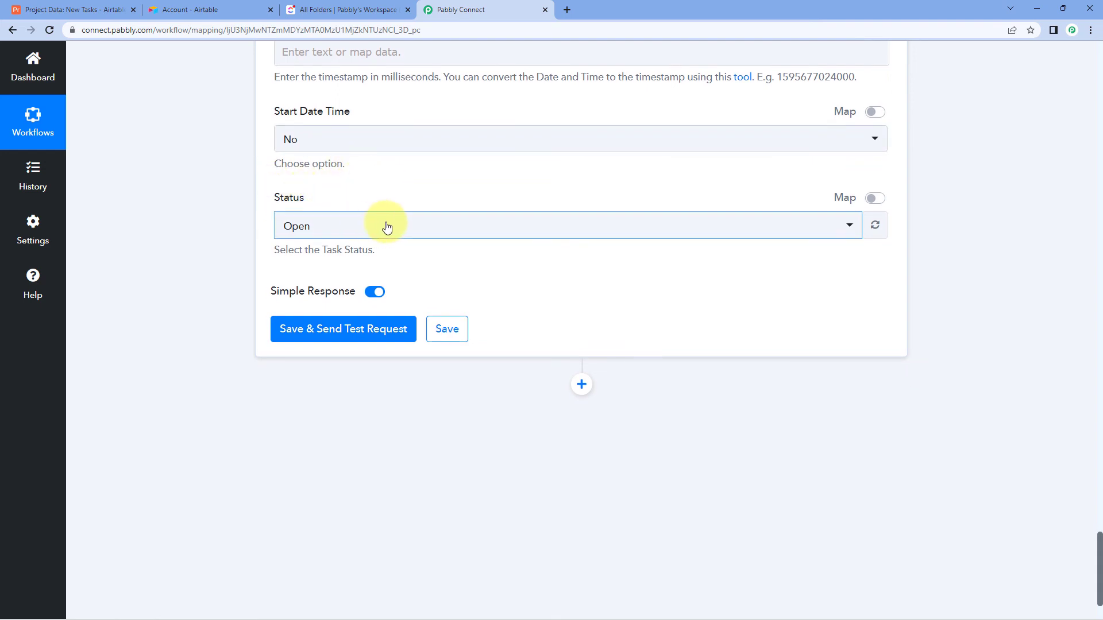
click(387, 227)
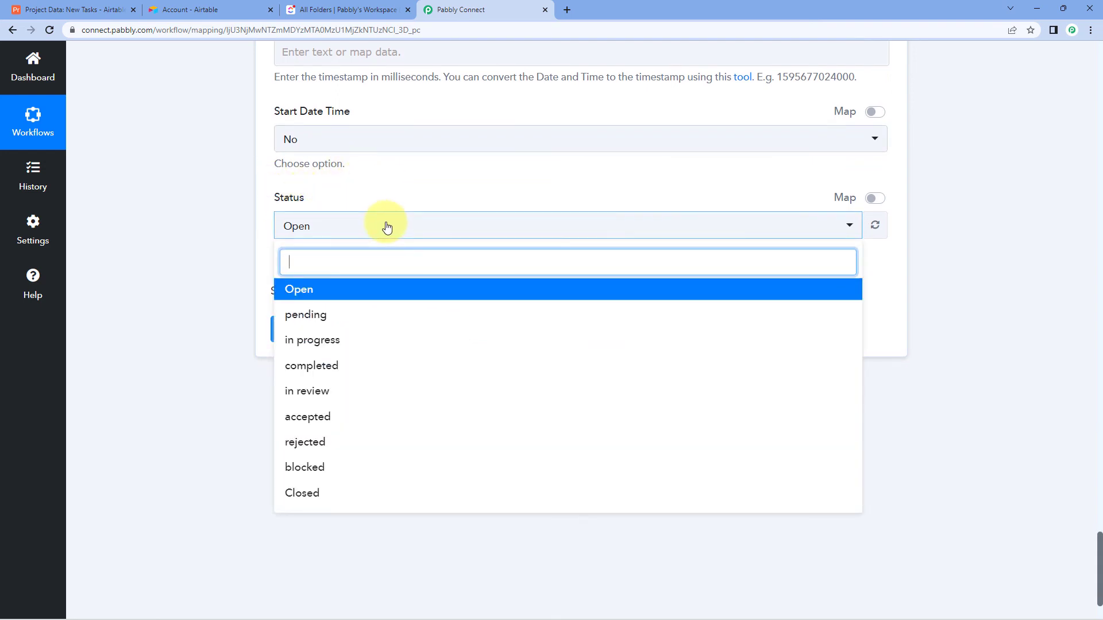
click(309, 297)
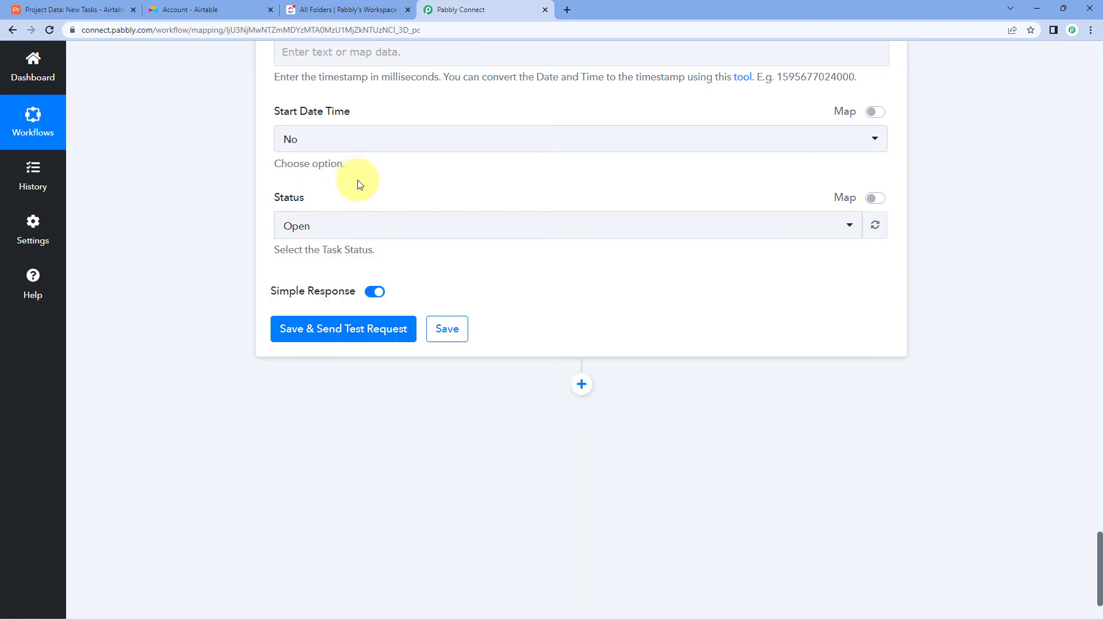
click(874, 199)
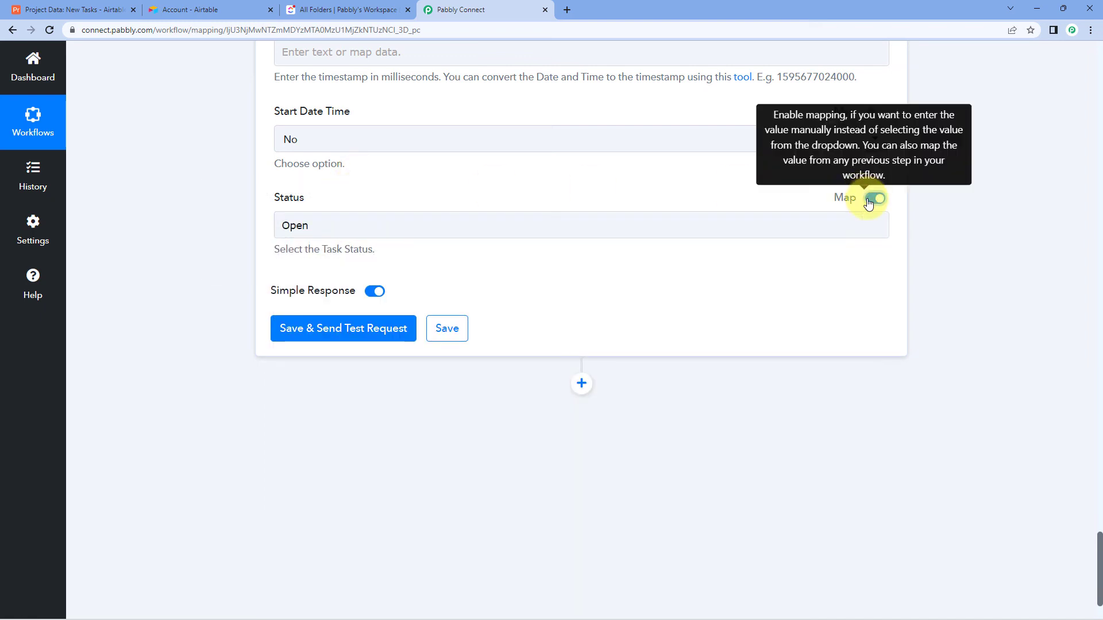
click(40, 10)
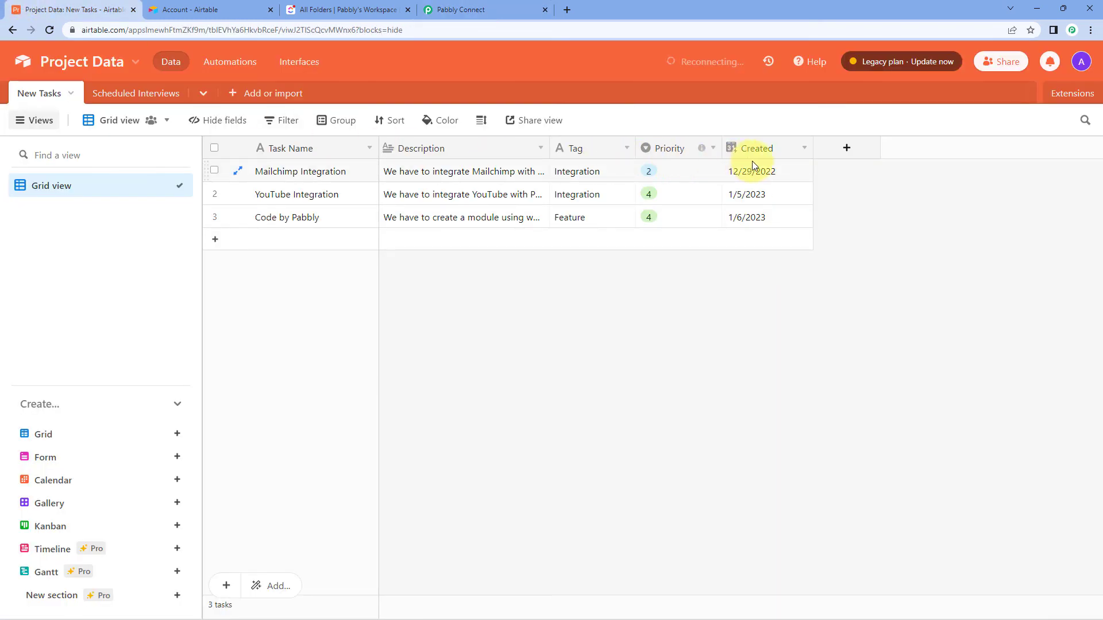
click(475, 7)
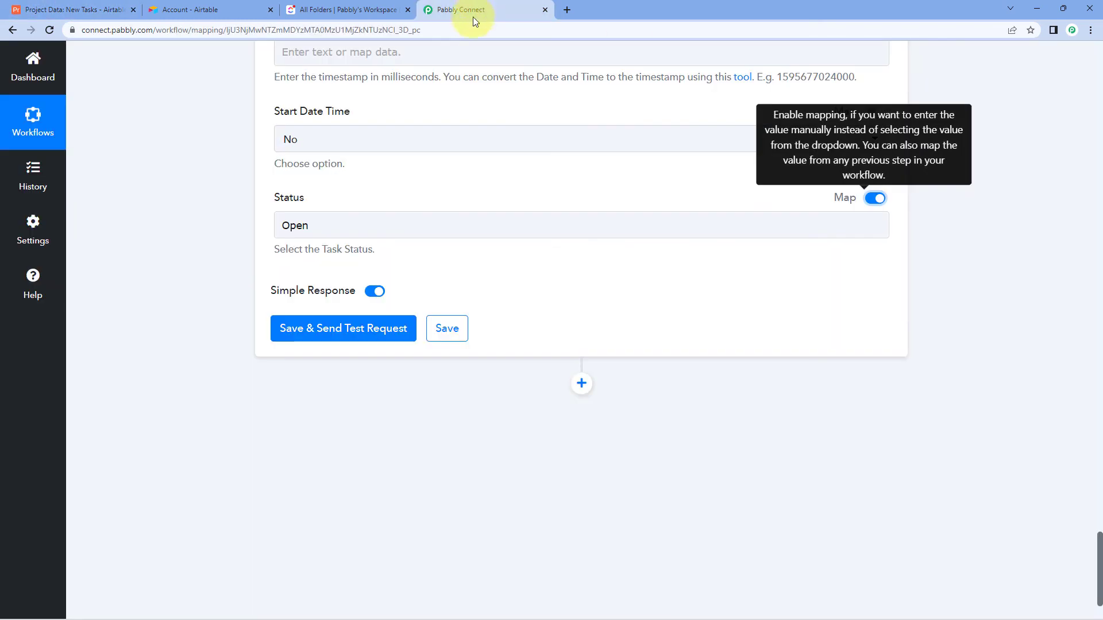
click(878, 205)
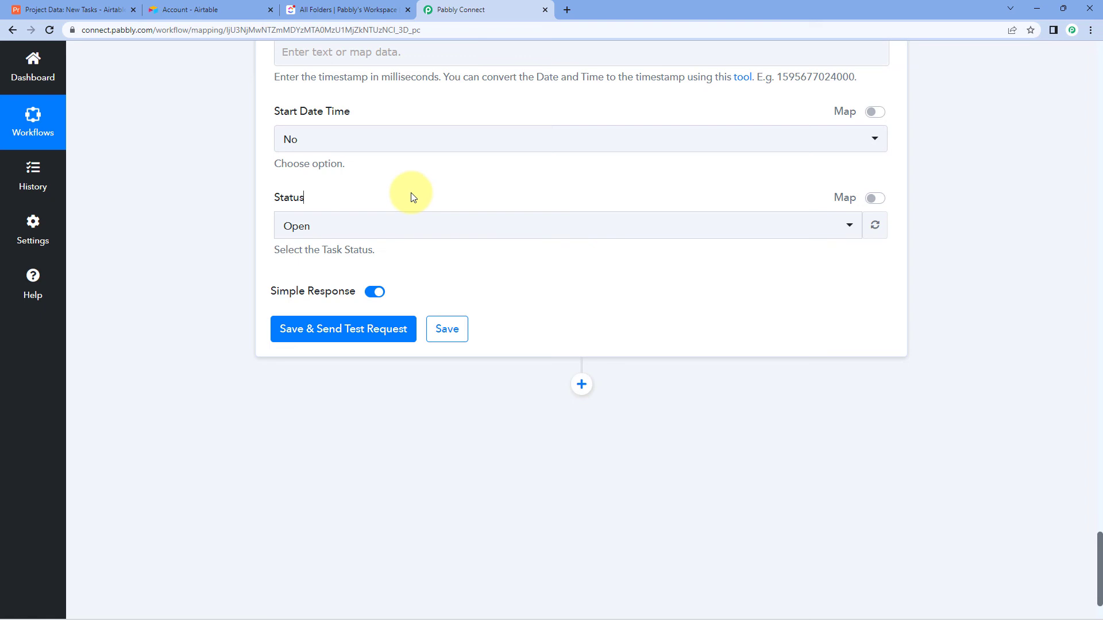
Save the ClickUp Create Task action, send its test request, and review the response fields received.
click(355, 329)
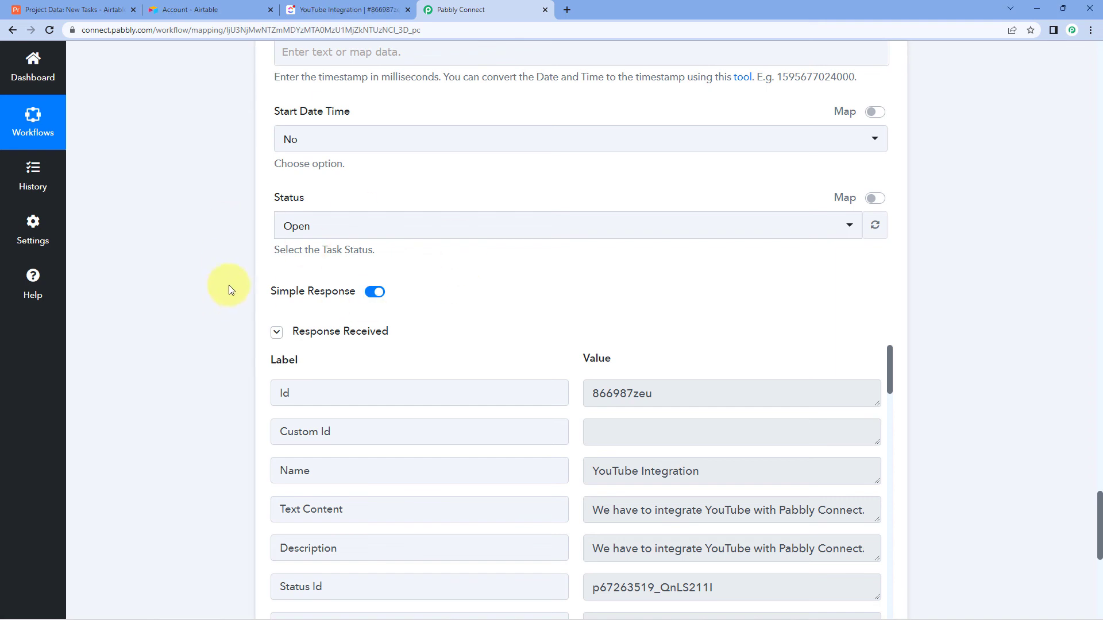
scroll(450, 305, down, 2)
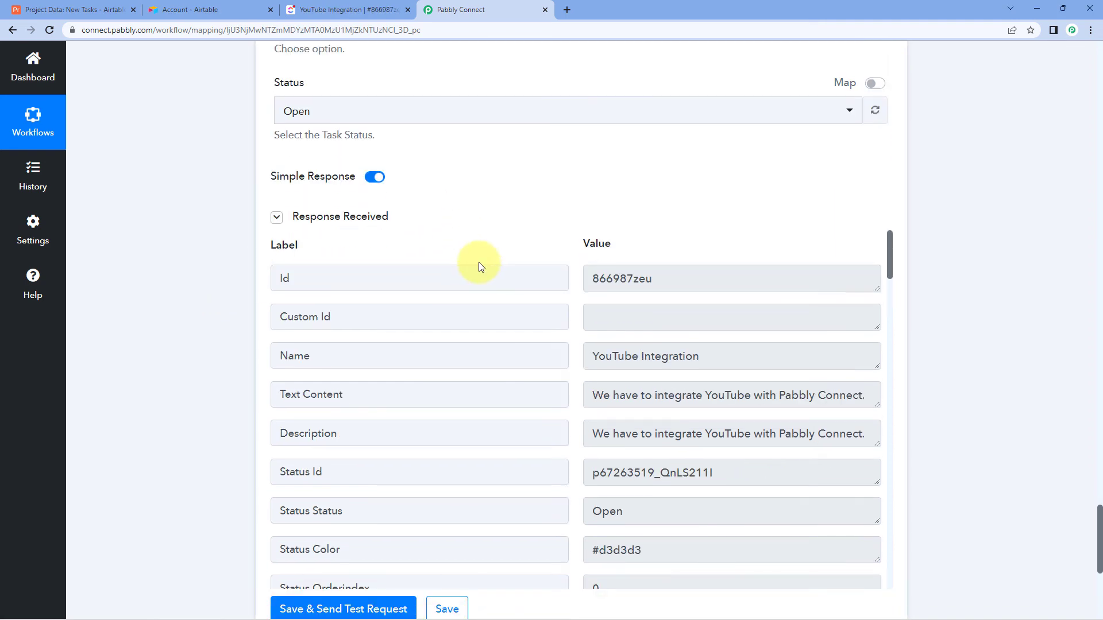
scroll(481, 270, down, 2)
scroll(561, 218, down, 1)
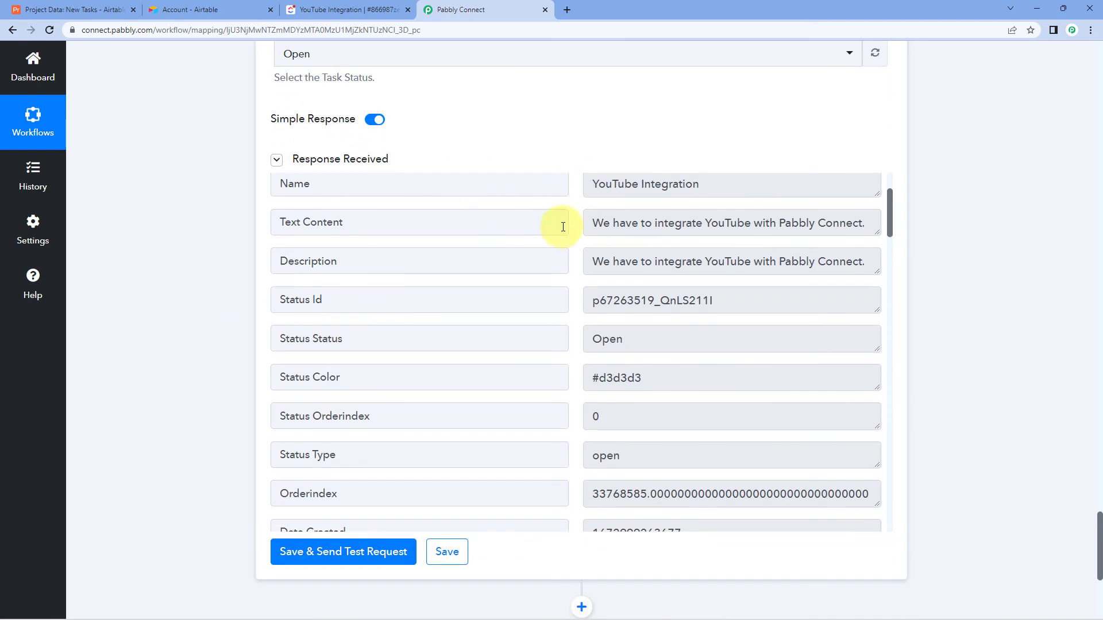
scroll(564, 259, down, 4)
scroll(567, 305, up, 6)
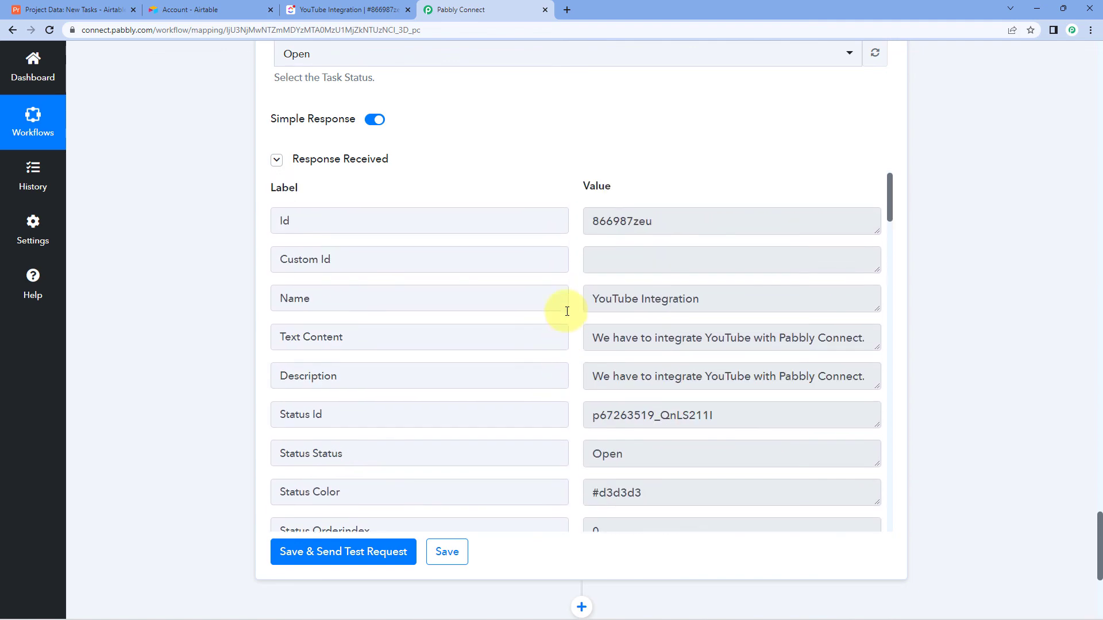
Review the mapped ClickUp fields against the iterator's response and the first record in the Airtable Records array.
scroll(567, 320, up, 3)
scroll(517, 339, up, 10)
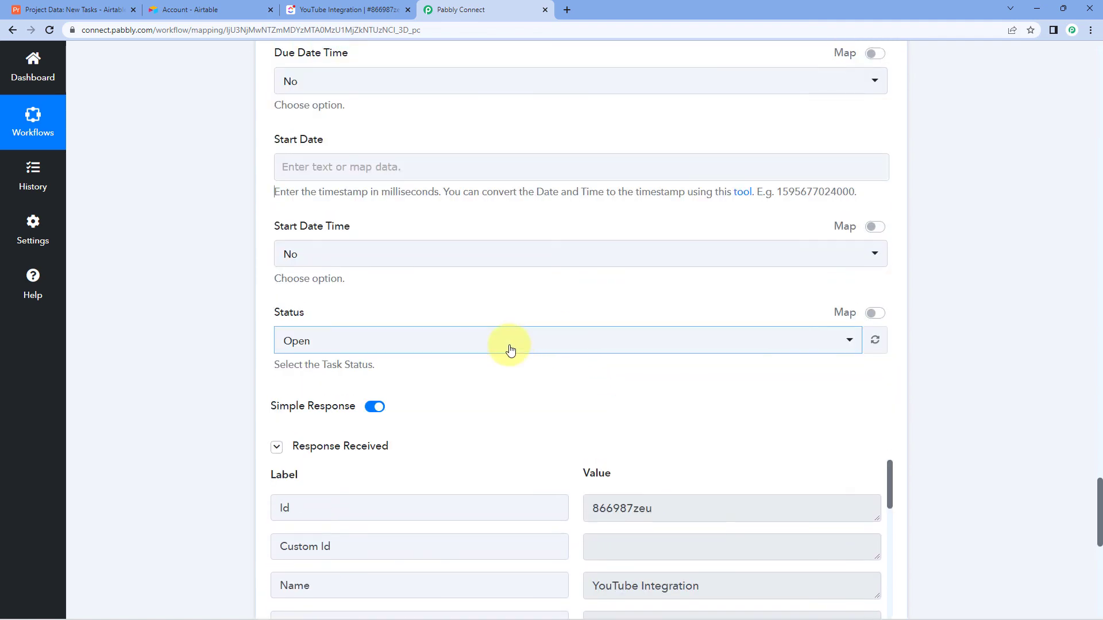
scroll(504, 347, up, 9)
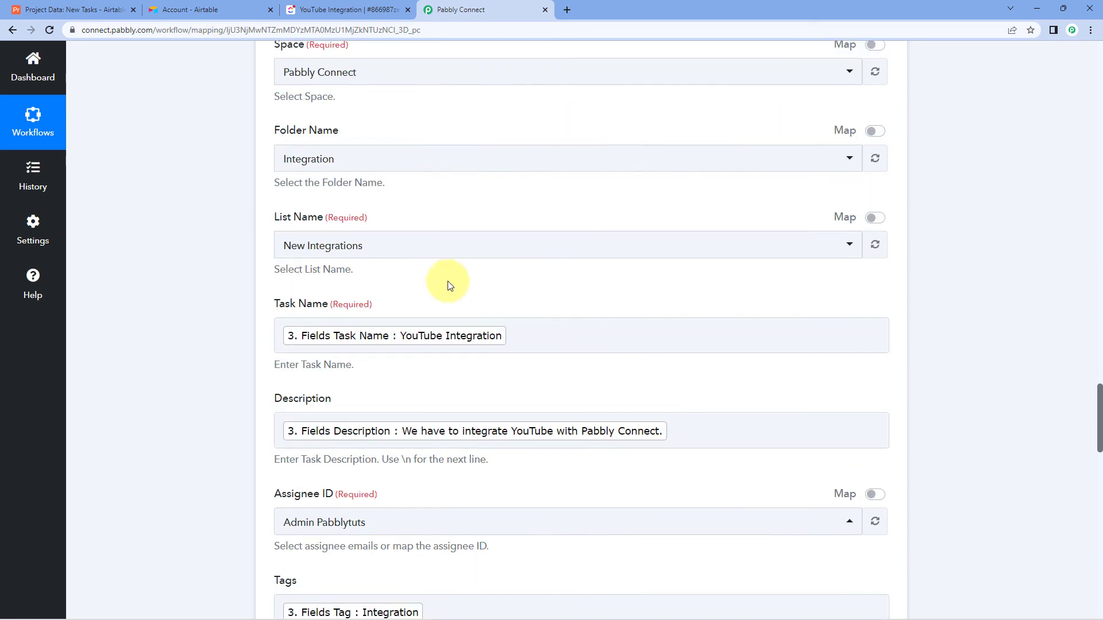
scroll(470, 254, up, 13)
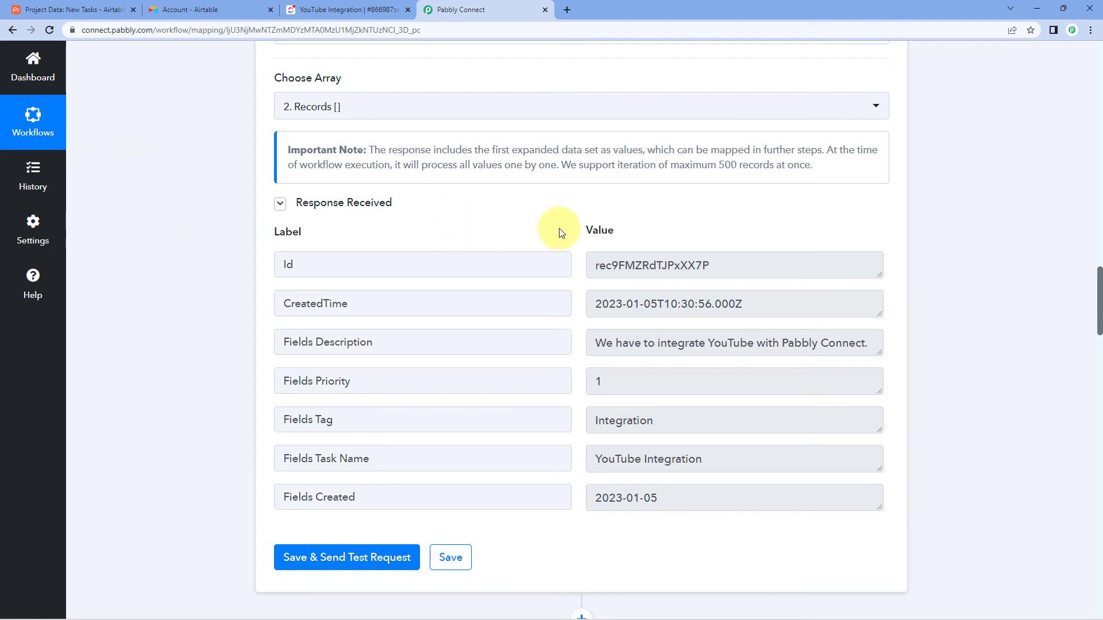
scroll(634, 254, up, 2)
scroll(633, 255, up, 3)
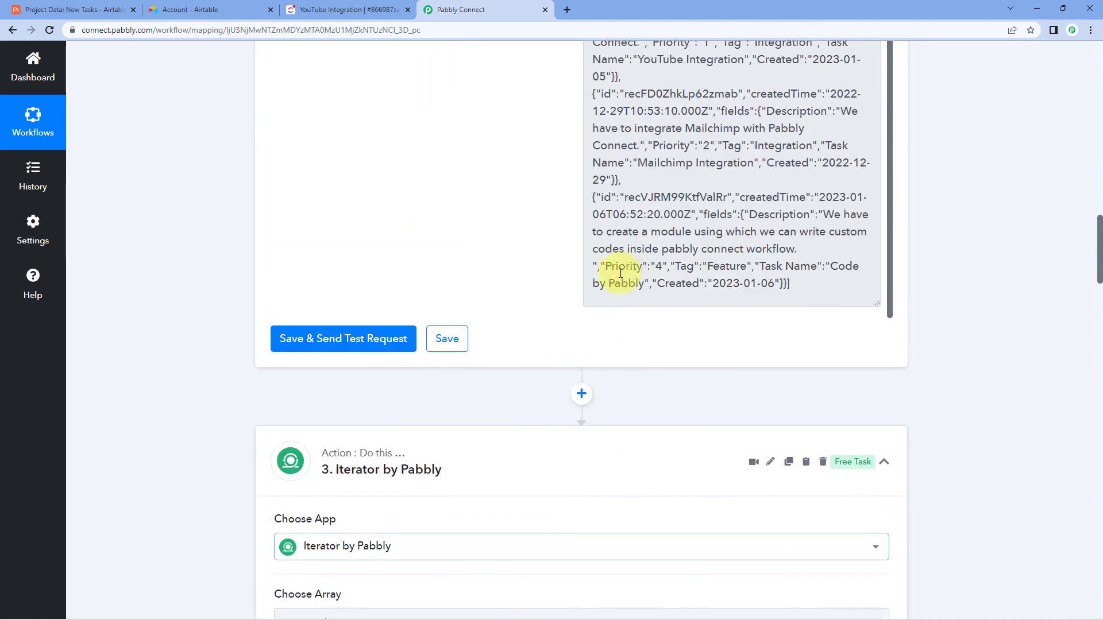
scroll(592, 258, up, 6)
drag(592, 238, 537, 313)
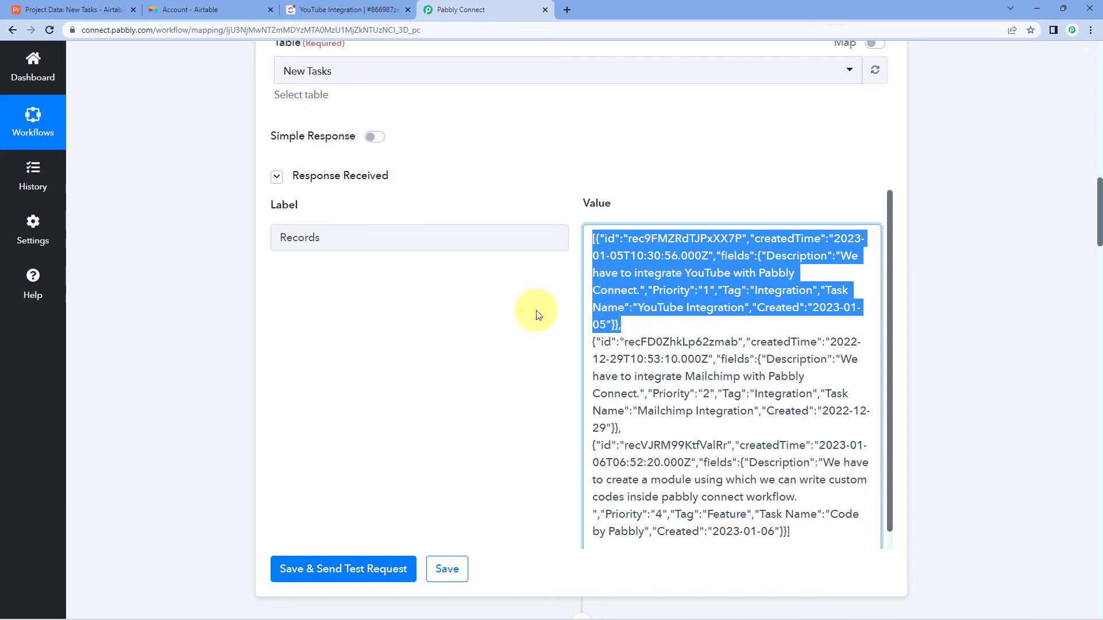
click(537, 312)
scroll(543, 292, down, 3)
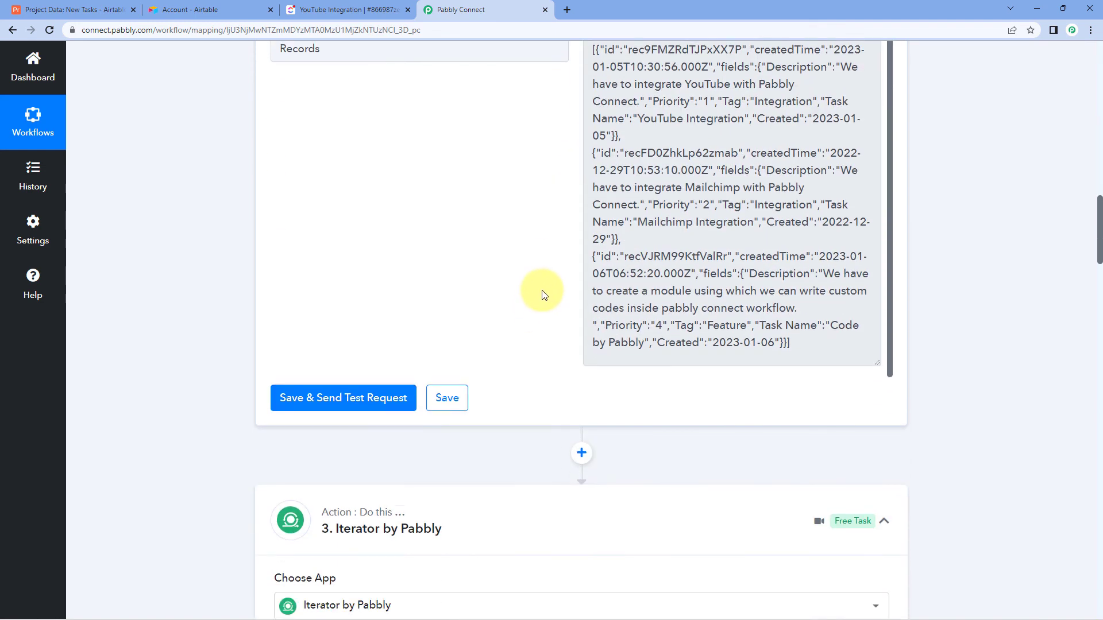
scroll(543, 293, down, 3)
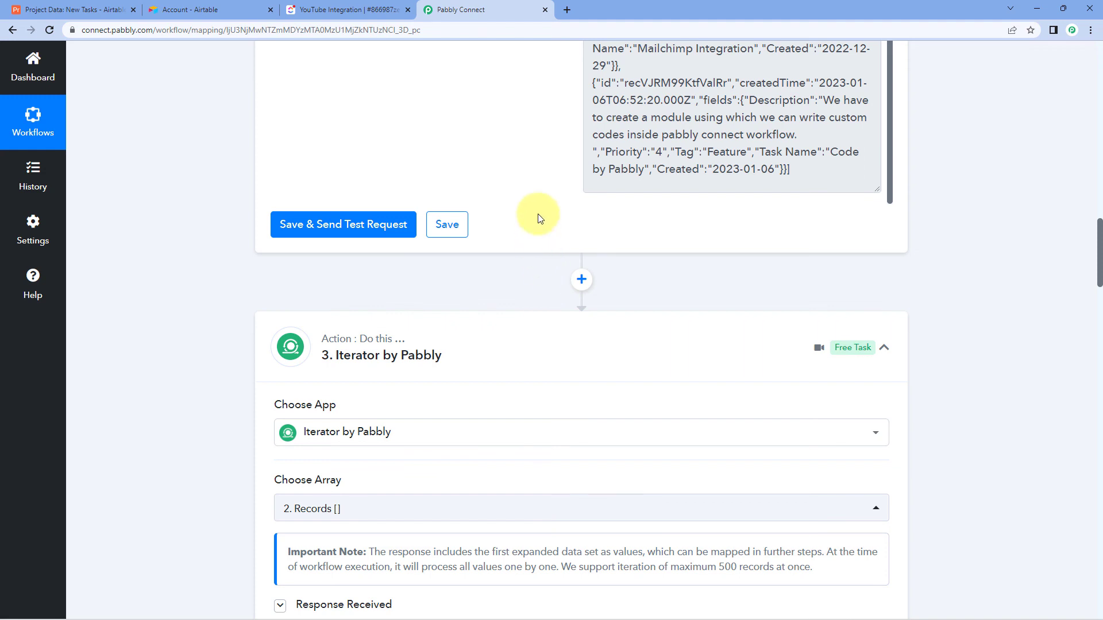
Close the open task in ClickUp, view the New Integrations list, and compare it with the iterator's Fields Task Name value.
click(337, 10)
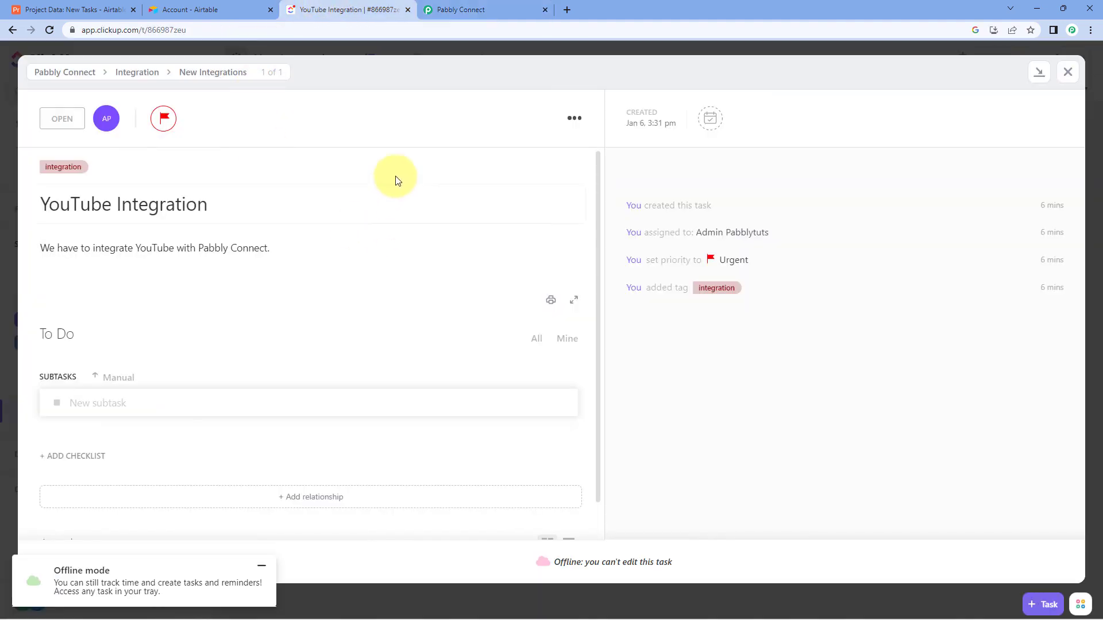
click(1068, 72)
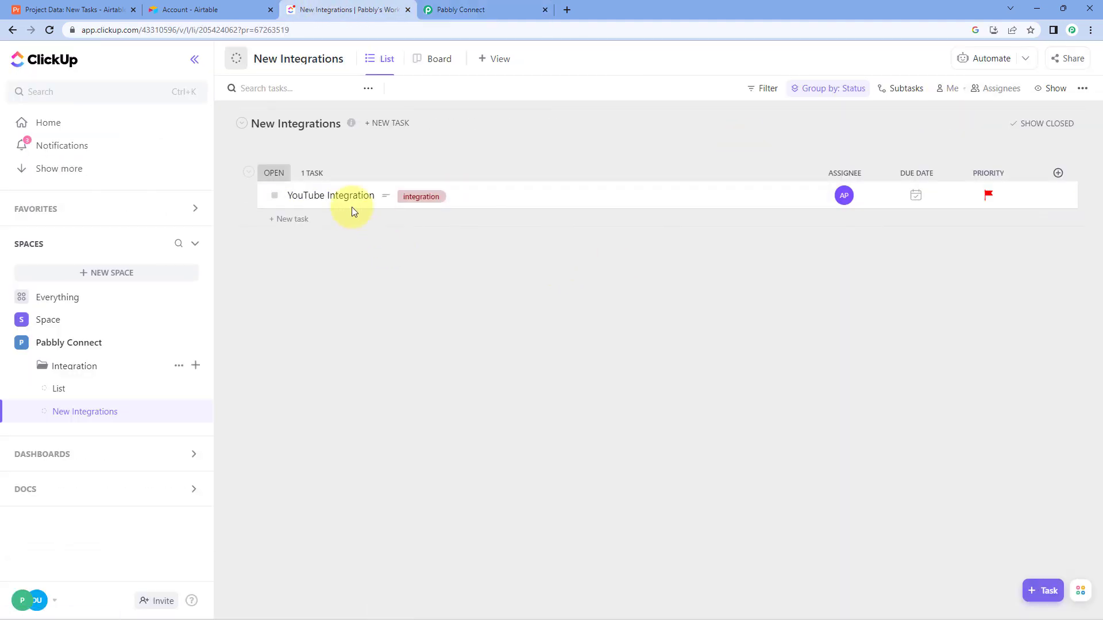
click(460, 9)
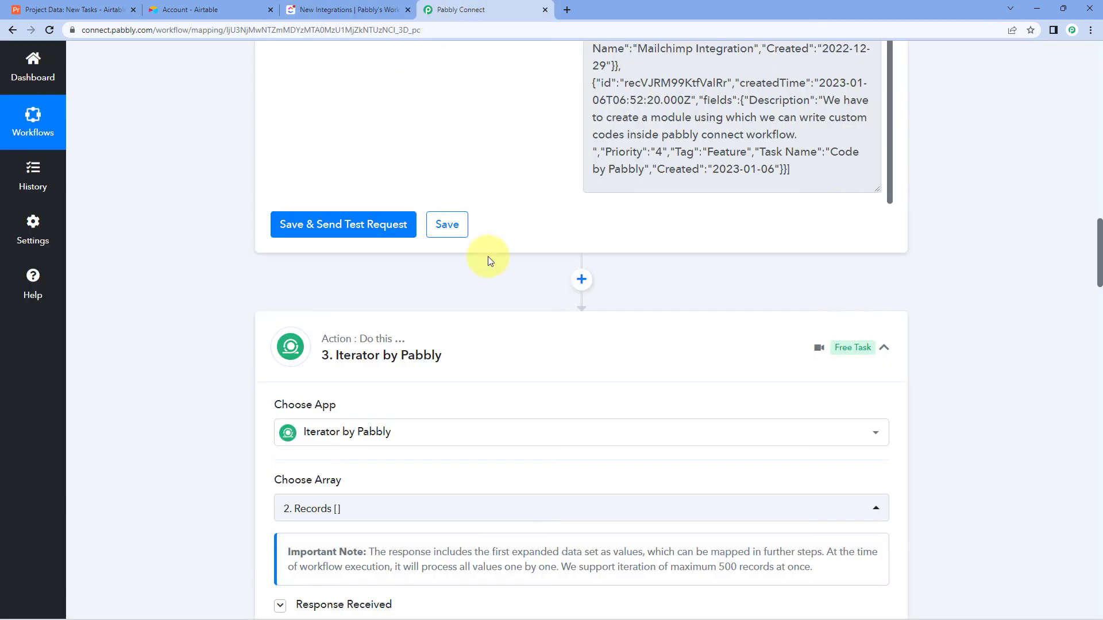
scroll(487, 256, down, 9)
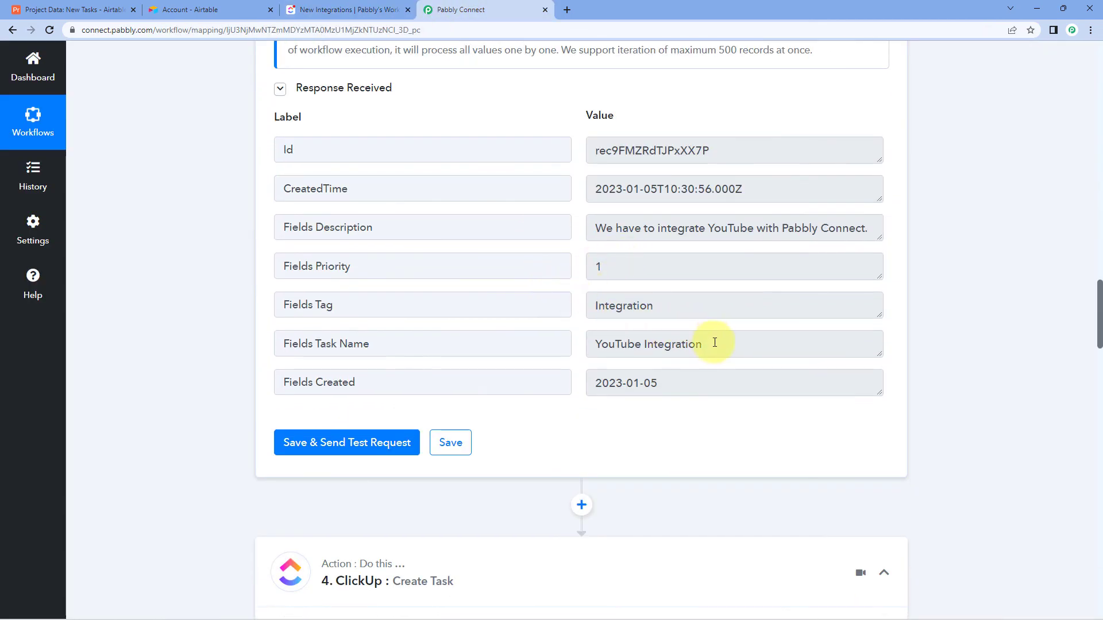
drag(714, 343, 574, 347)
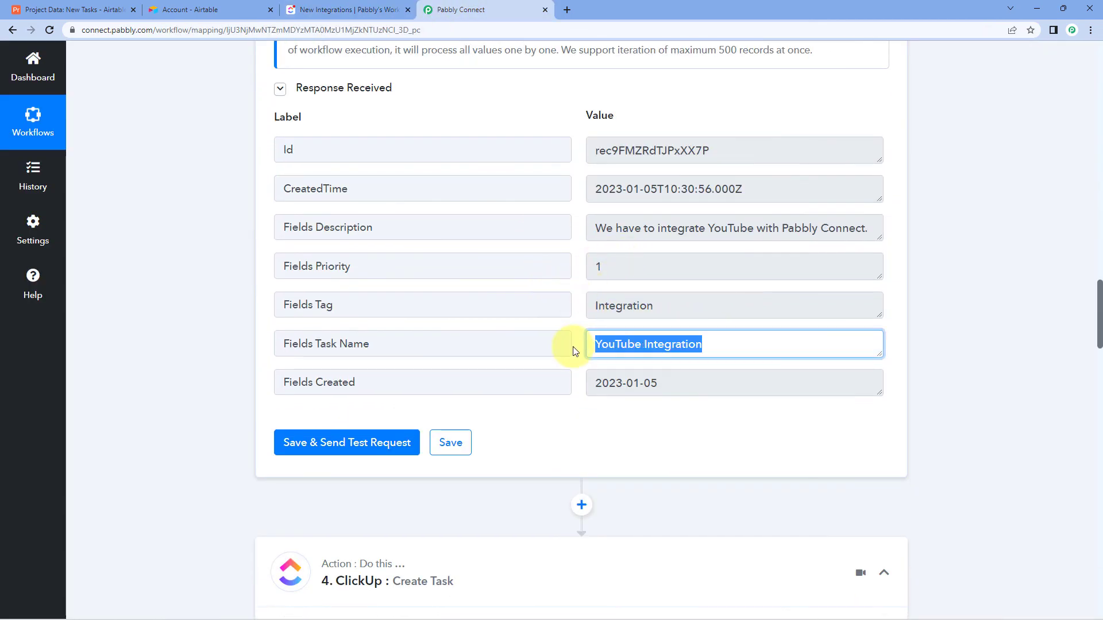
Inspect the YouTube Integration task's details in ClickUp, close the task, and return to Pabbly Connect.
click(336, 7)
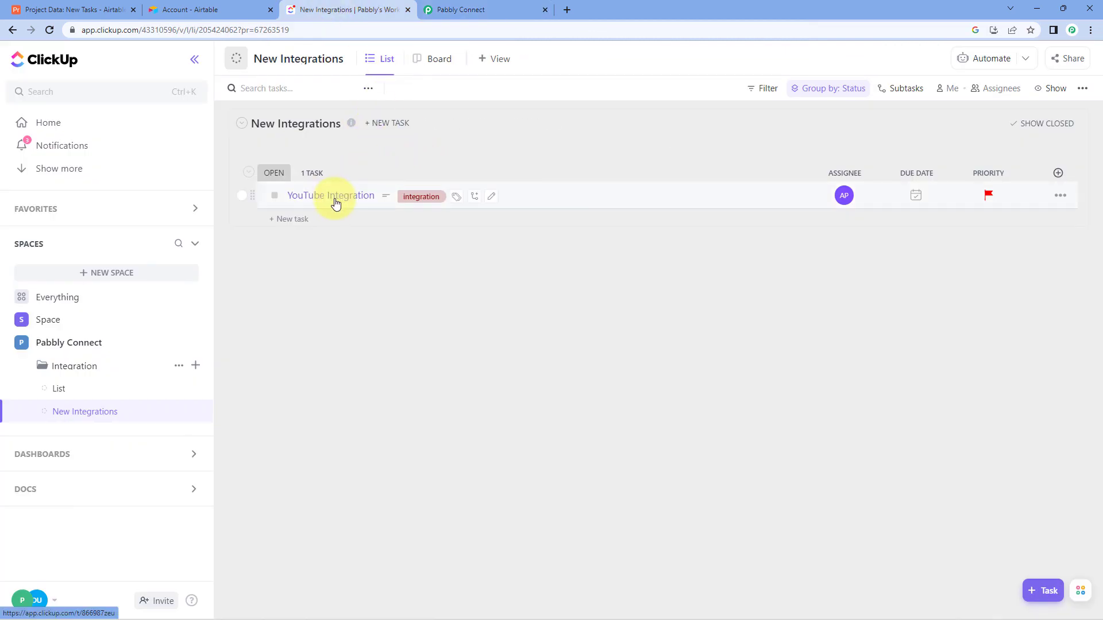
click(364, 197)
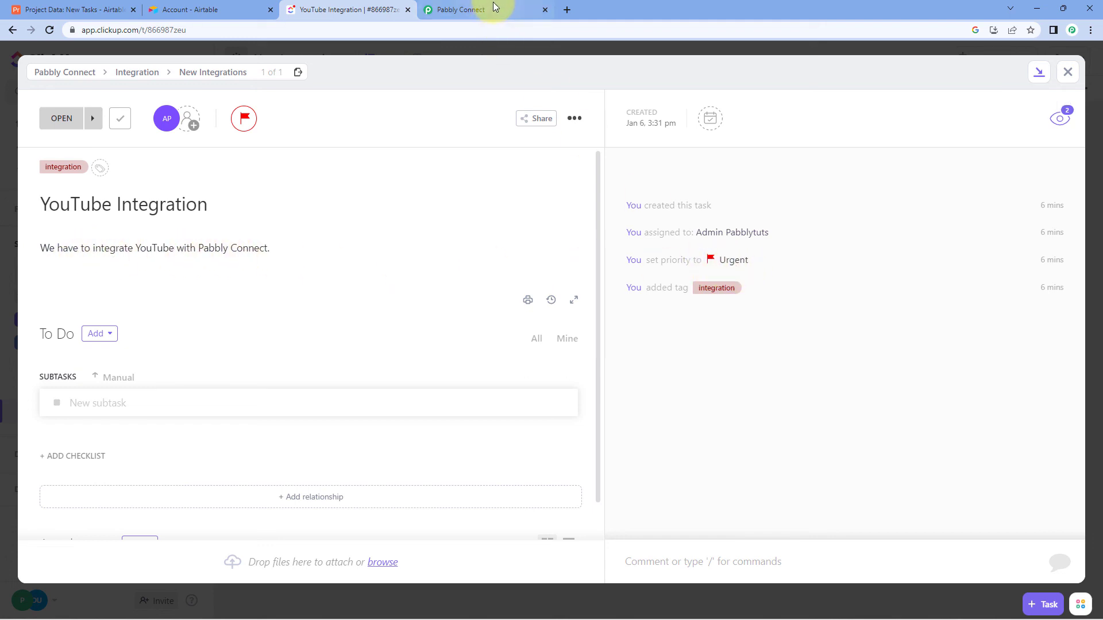
click(1067, 71)
click(471, 10)
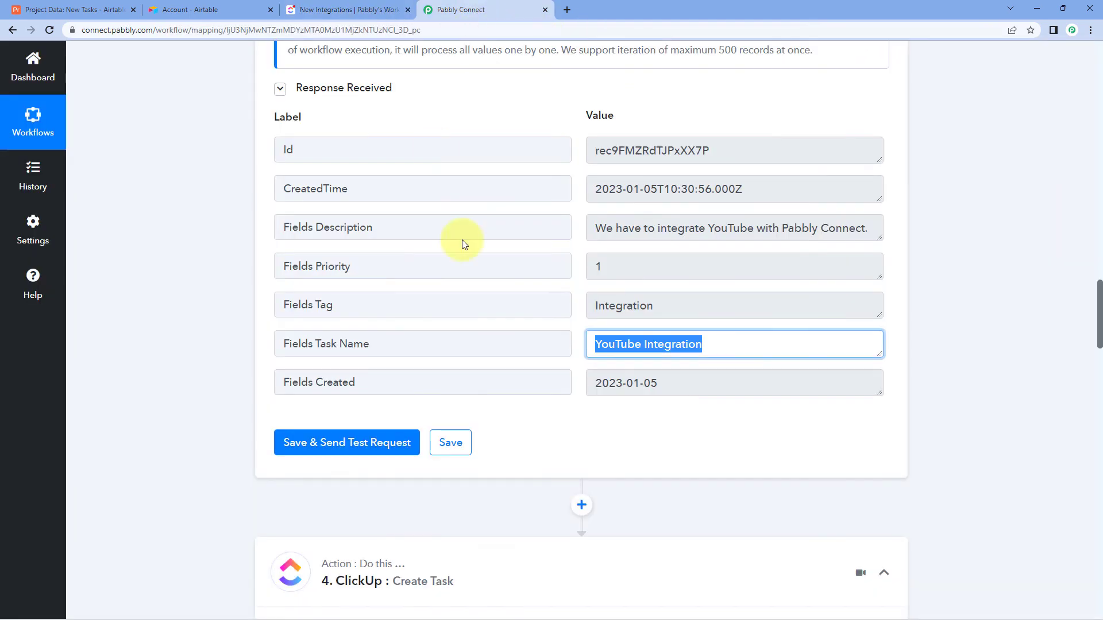
Collapse the ClickUp, Iterator, Airtable and Schedule steps of the Airtable to ClickUp workflow.
scroll(932, 241, down, 5)
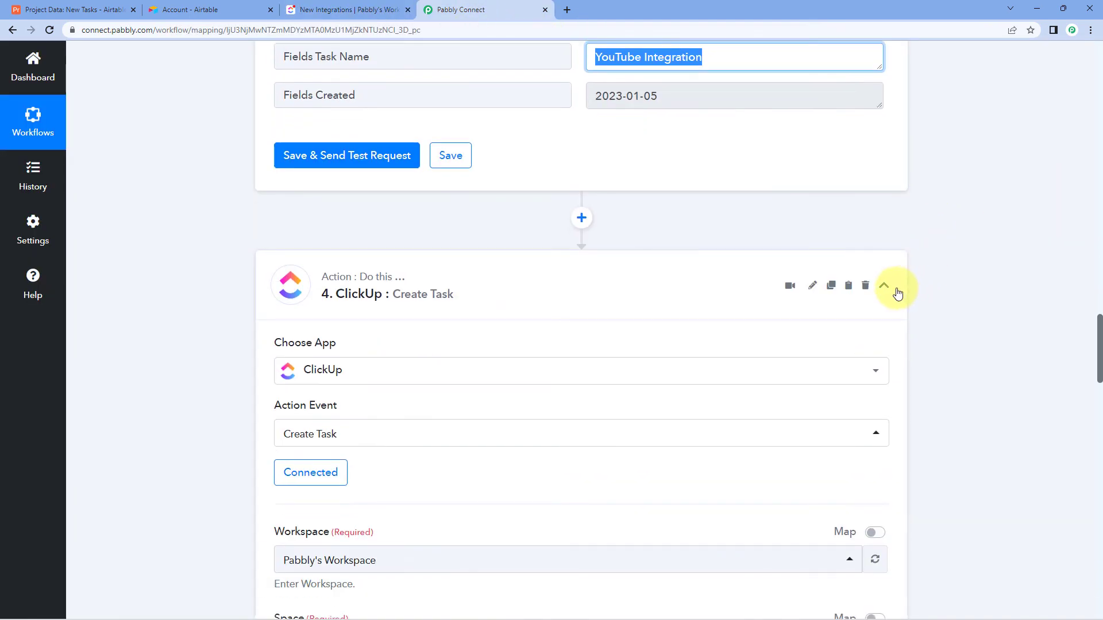
click(893, 289)
scroll(945, 253, up, 15)
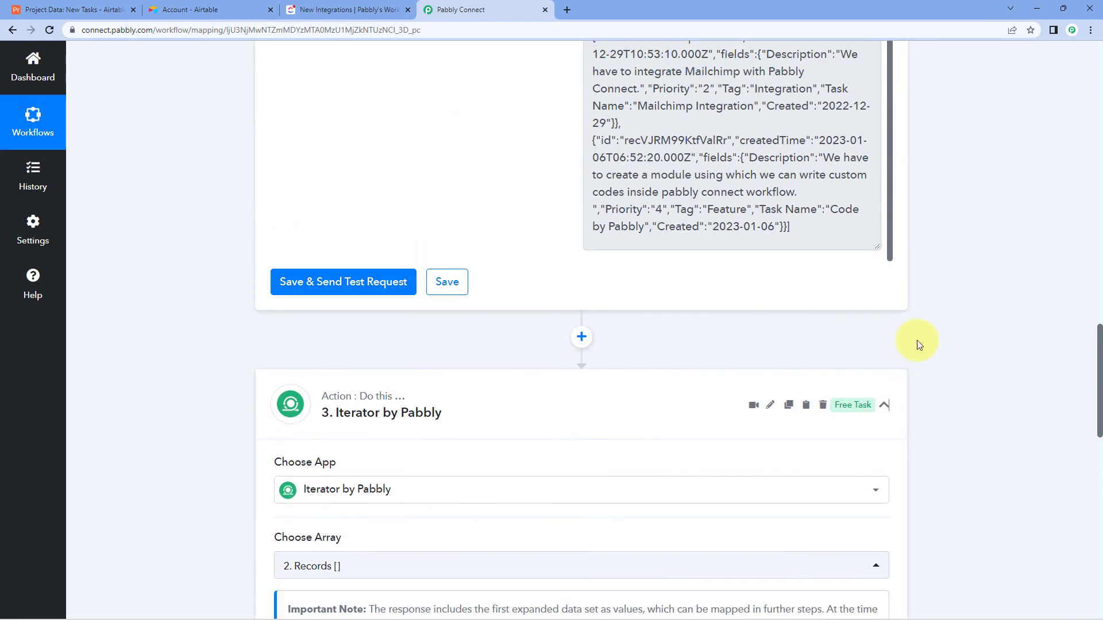
scroll(916, 293, up, 20)
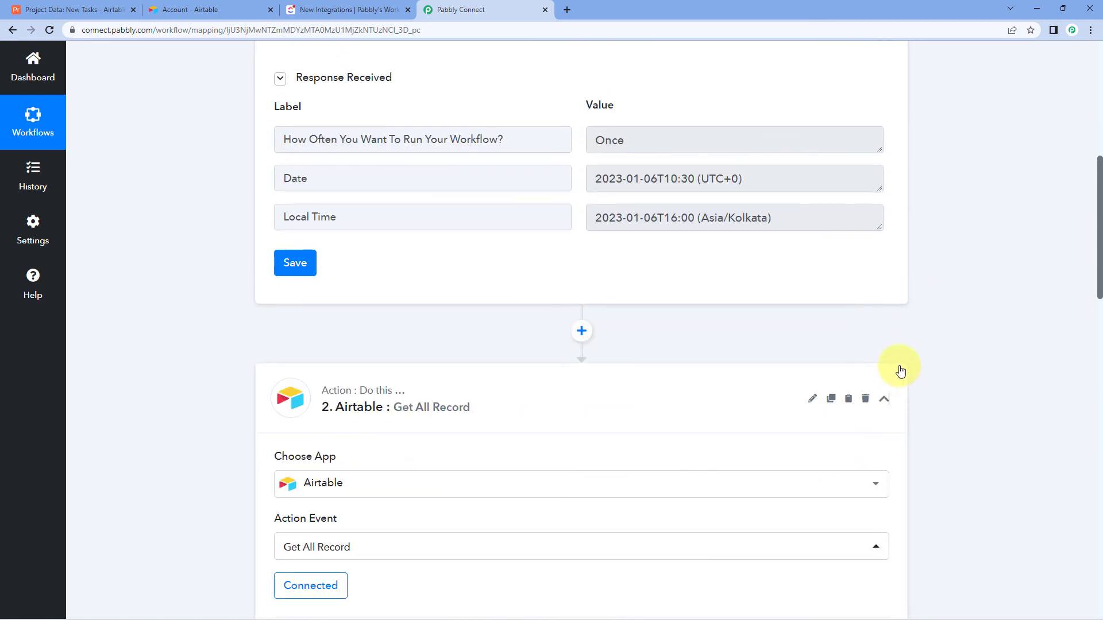
scroll(906, 321, up, 5)
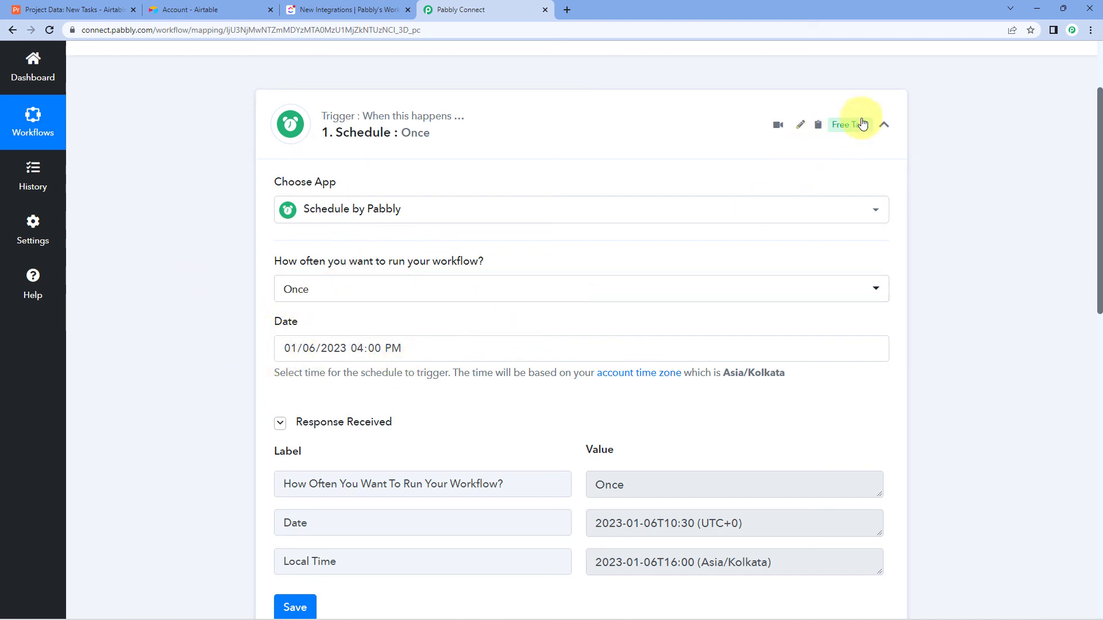
click(884, 125)
scroll(575, 219, up, 2)
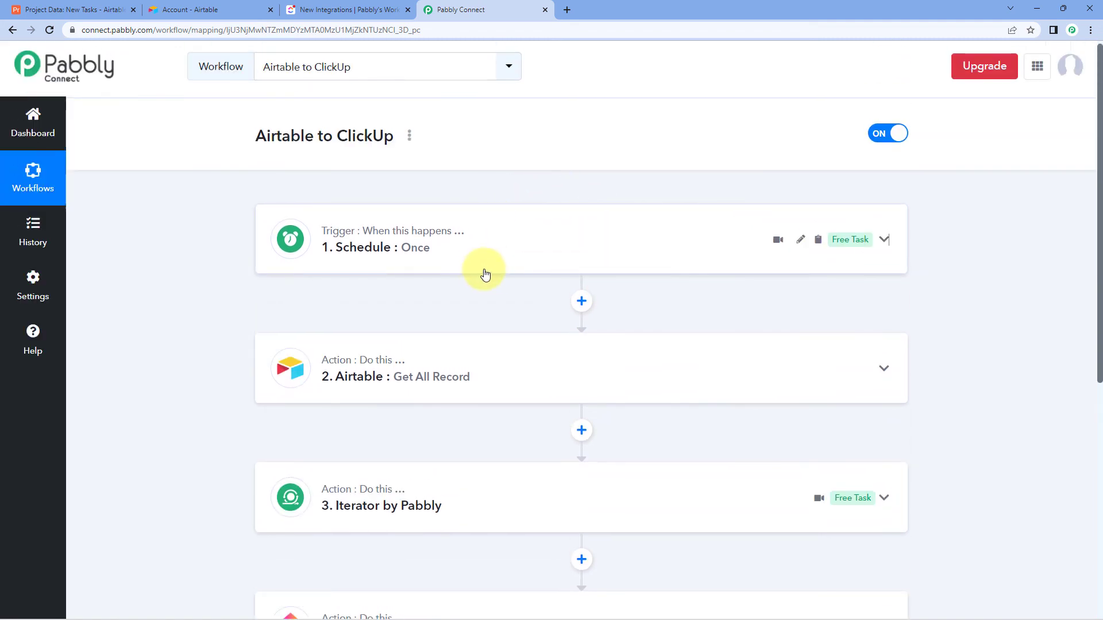
Compare the New Tasks records in Airtable with the New Integrations list in ClickUp, and return to the workflow overview.
scroll(470, 287, down, 1)
click(80, 9)
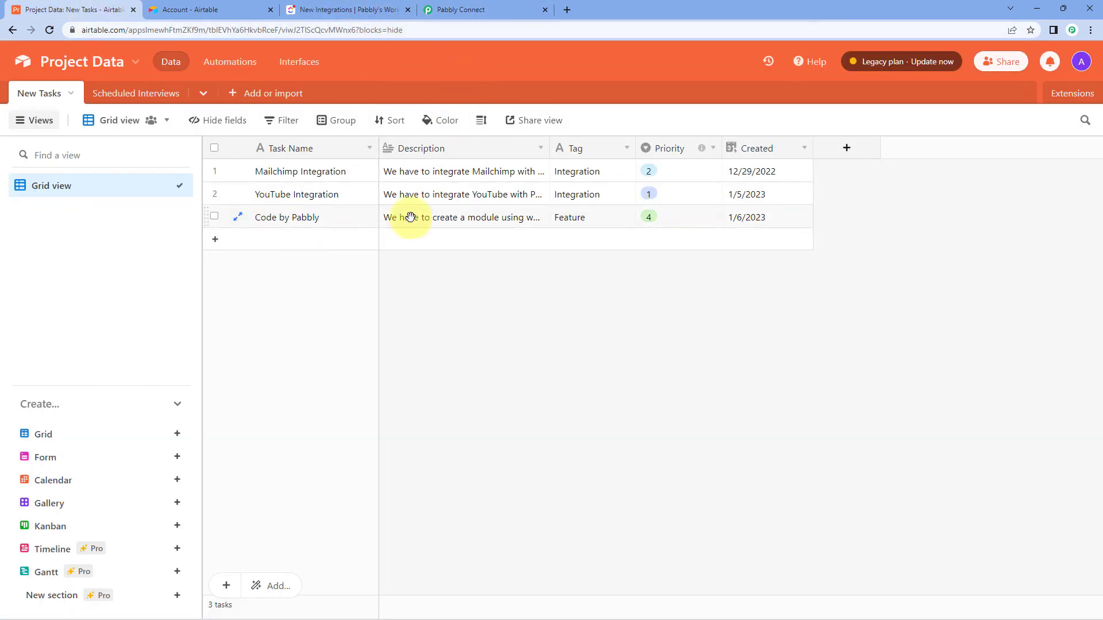
click(370, 9)
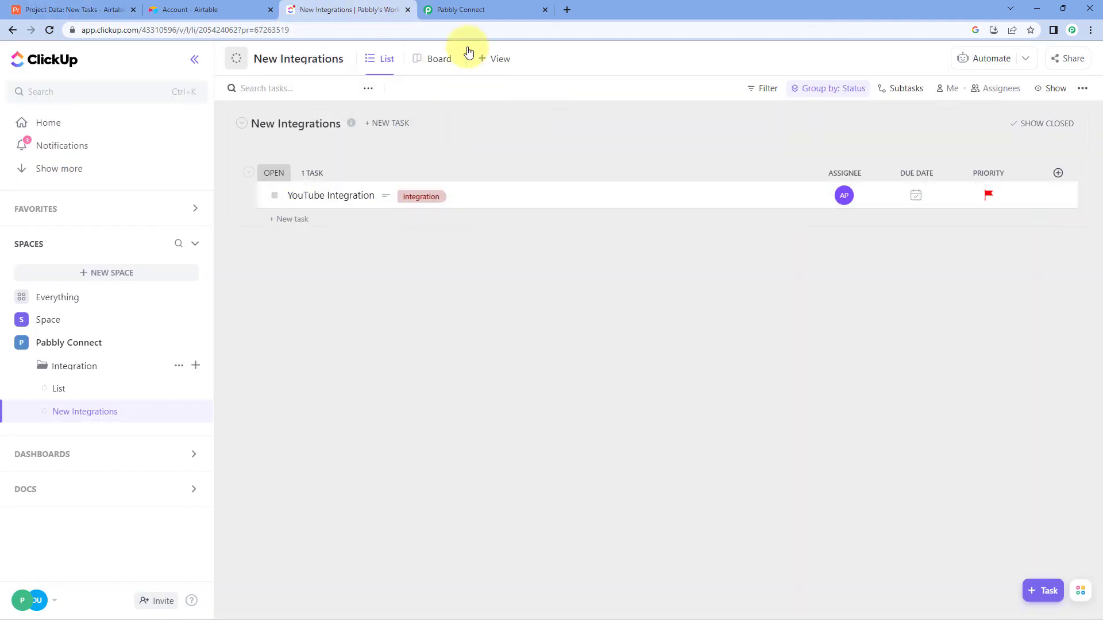
click(488, 5)
scroll(522, 246, up, 1)
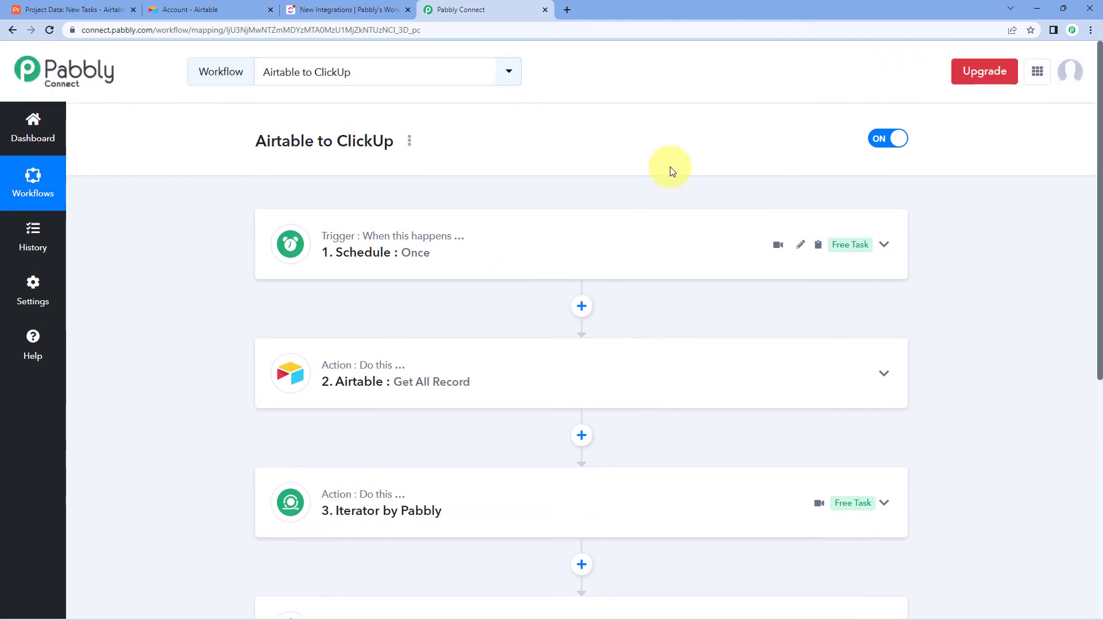